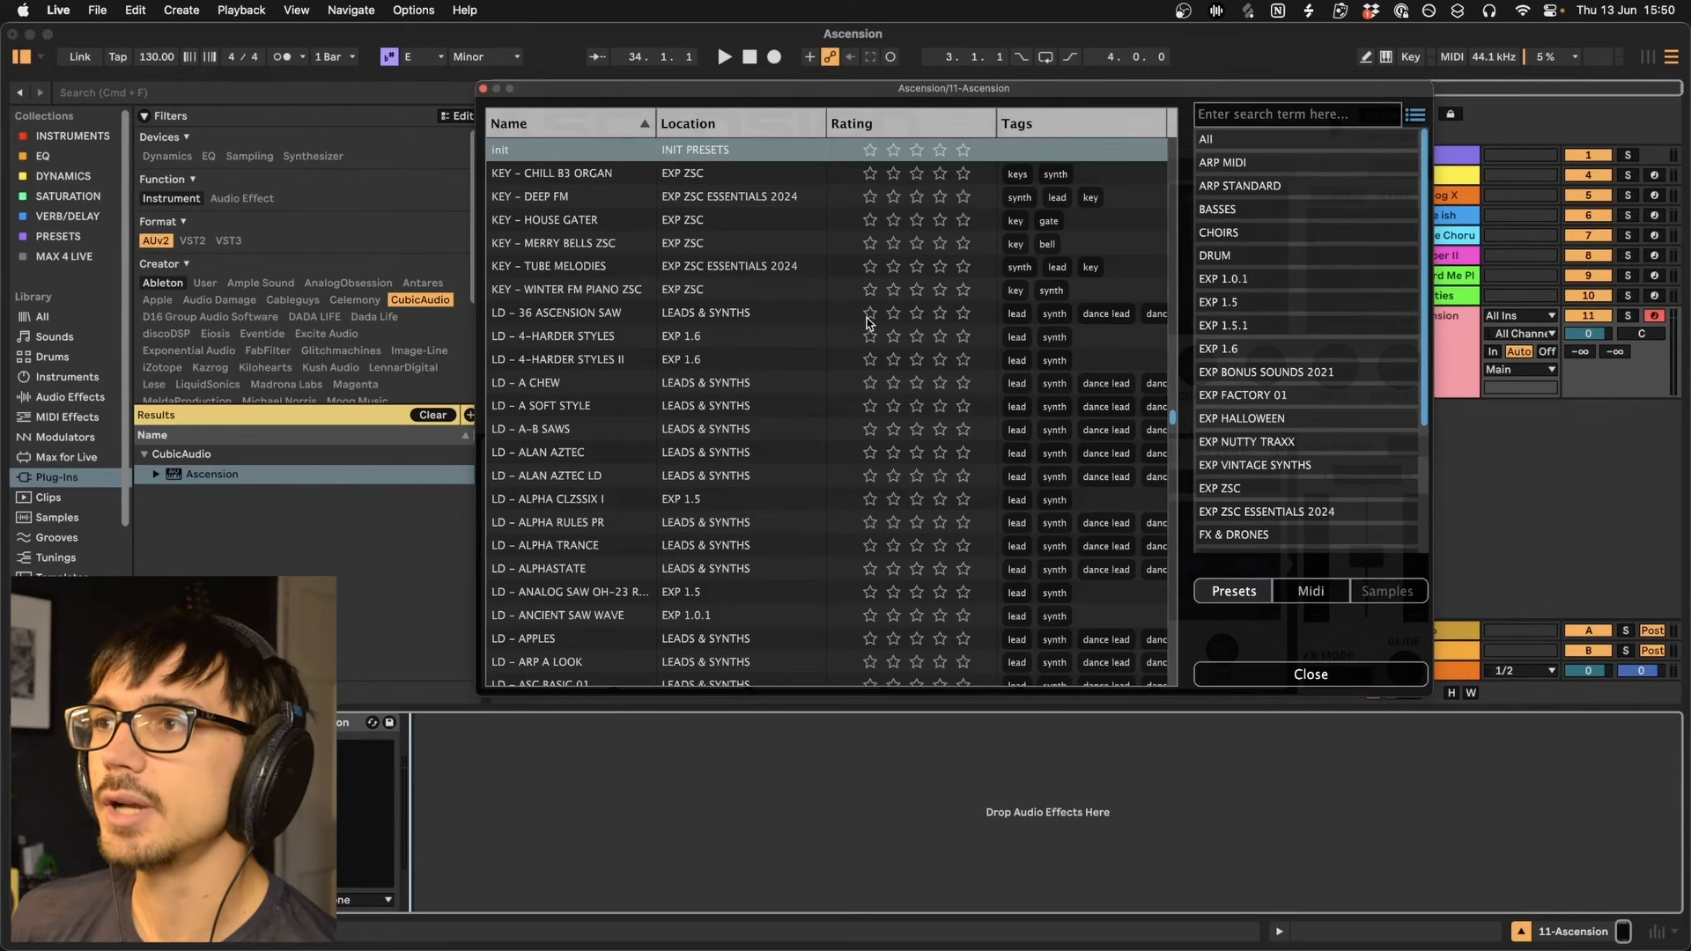
# Look through the preset list and its category folders, and show the browser's MIDI content.
pyautogui.scroll(-5, 815, 313)
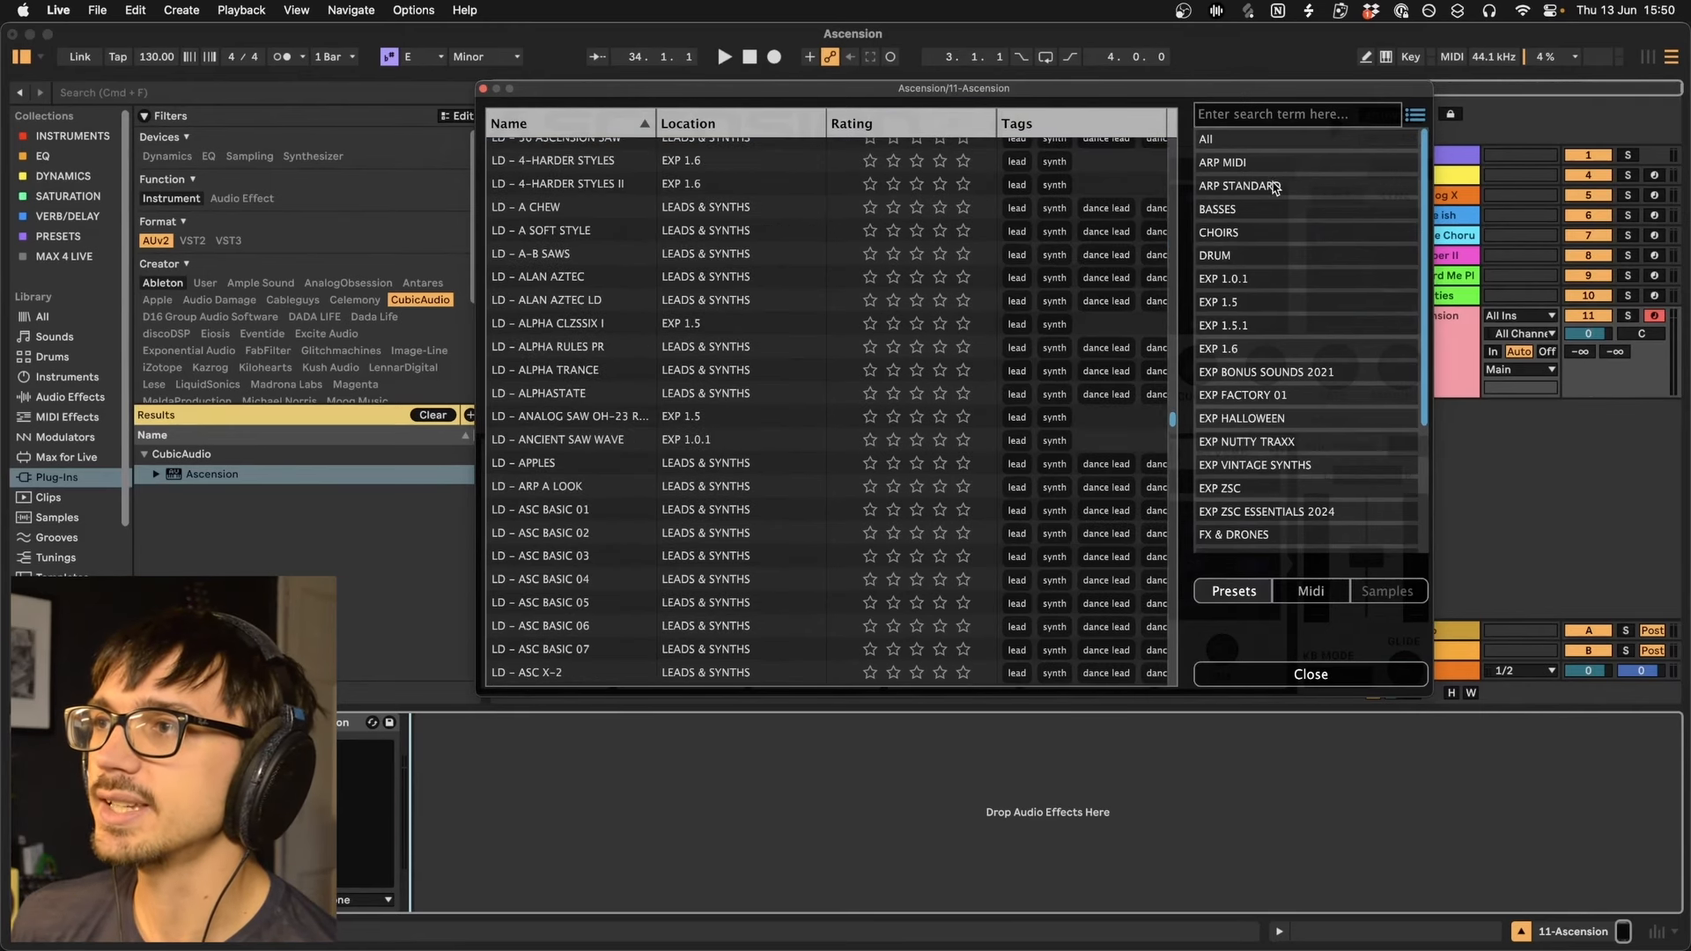
pyautogui.scroll(-5, 1241, 207)
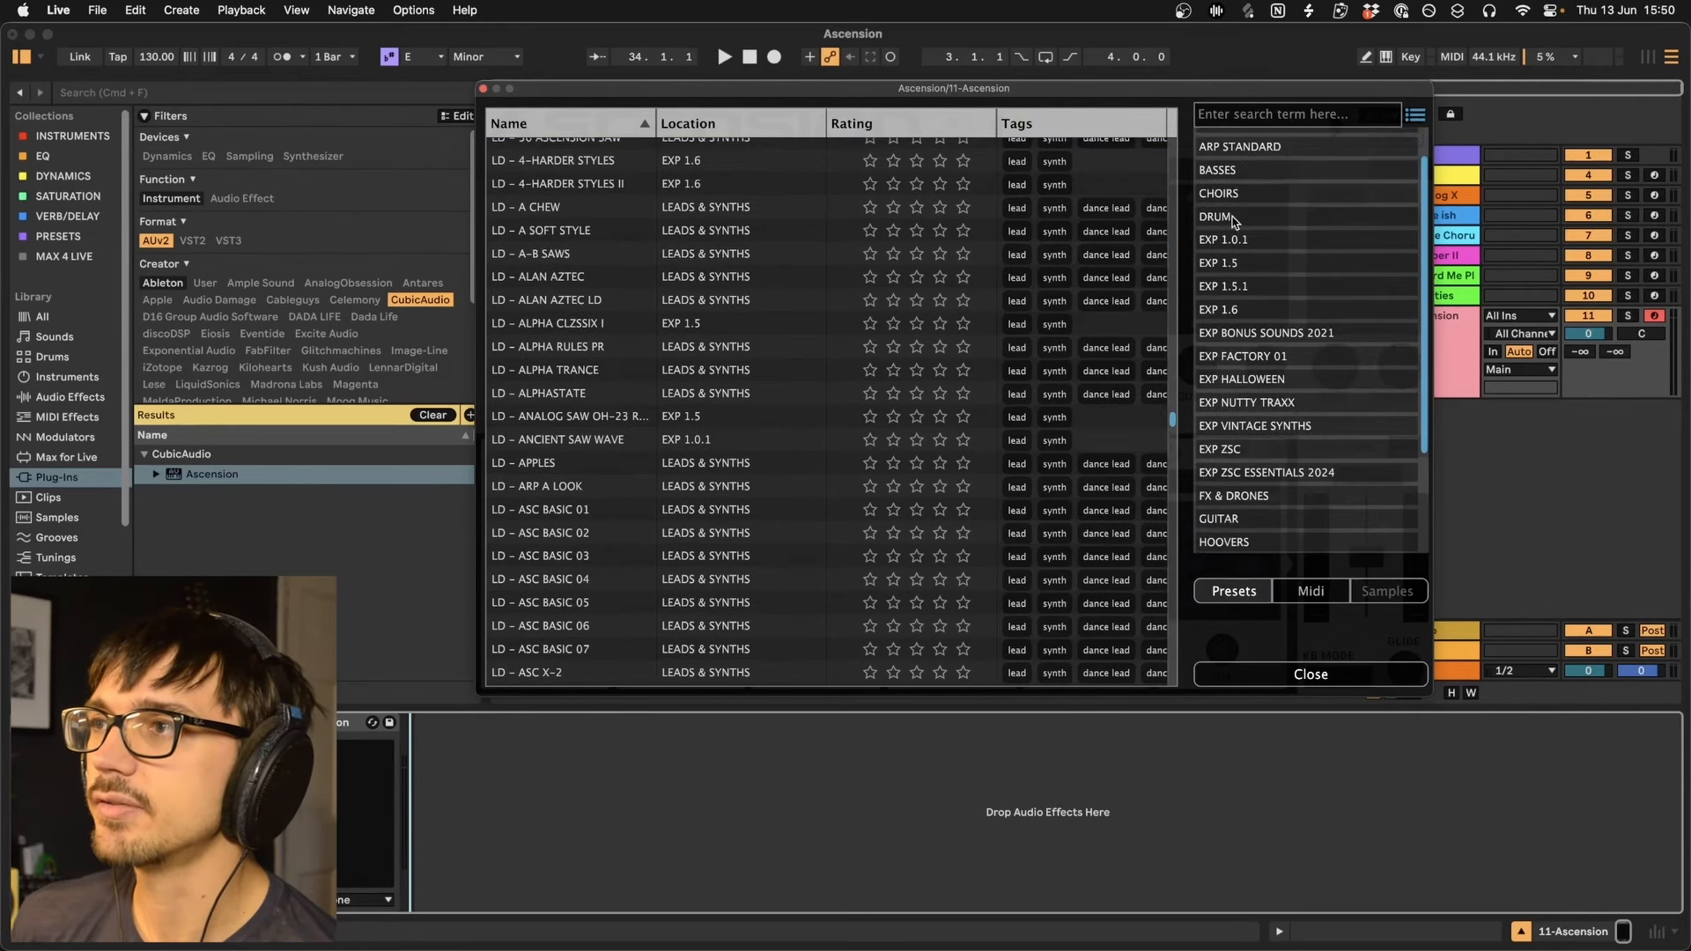
pyautogui.click(1233, 118)
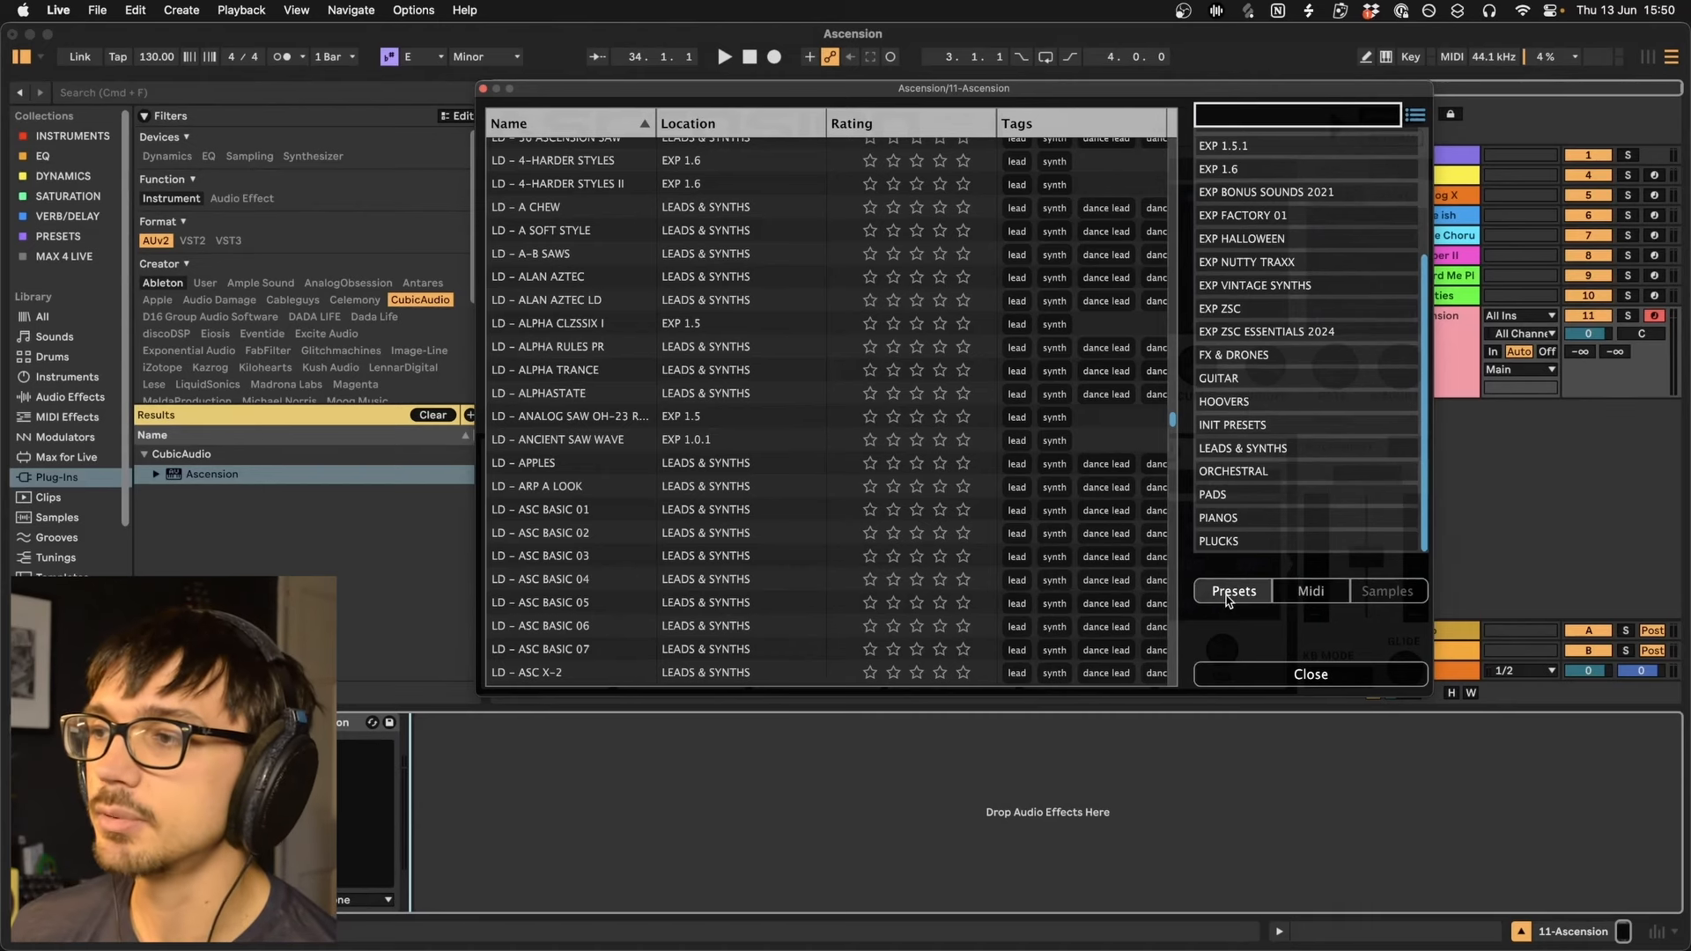
pyautogui.click(1311, 594)
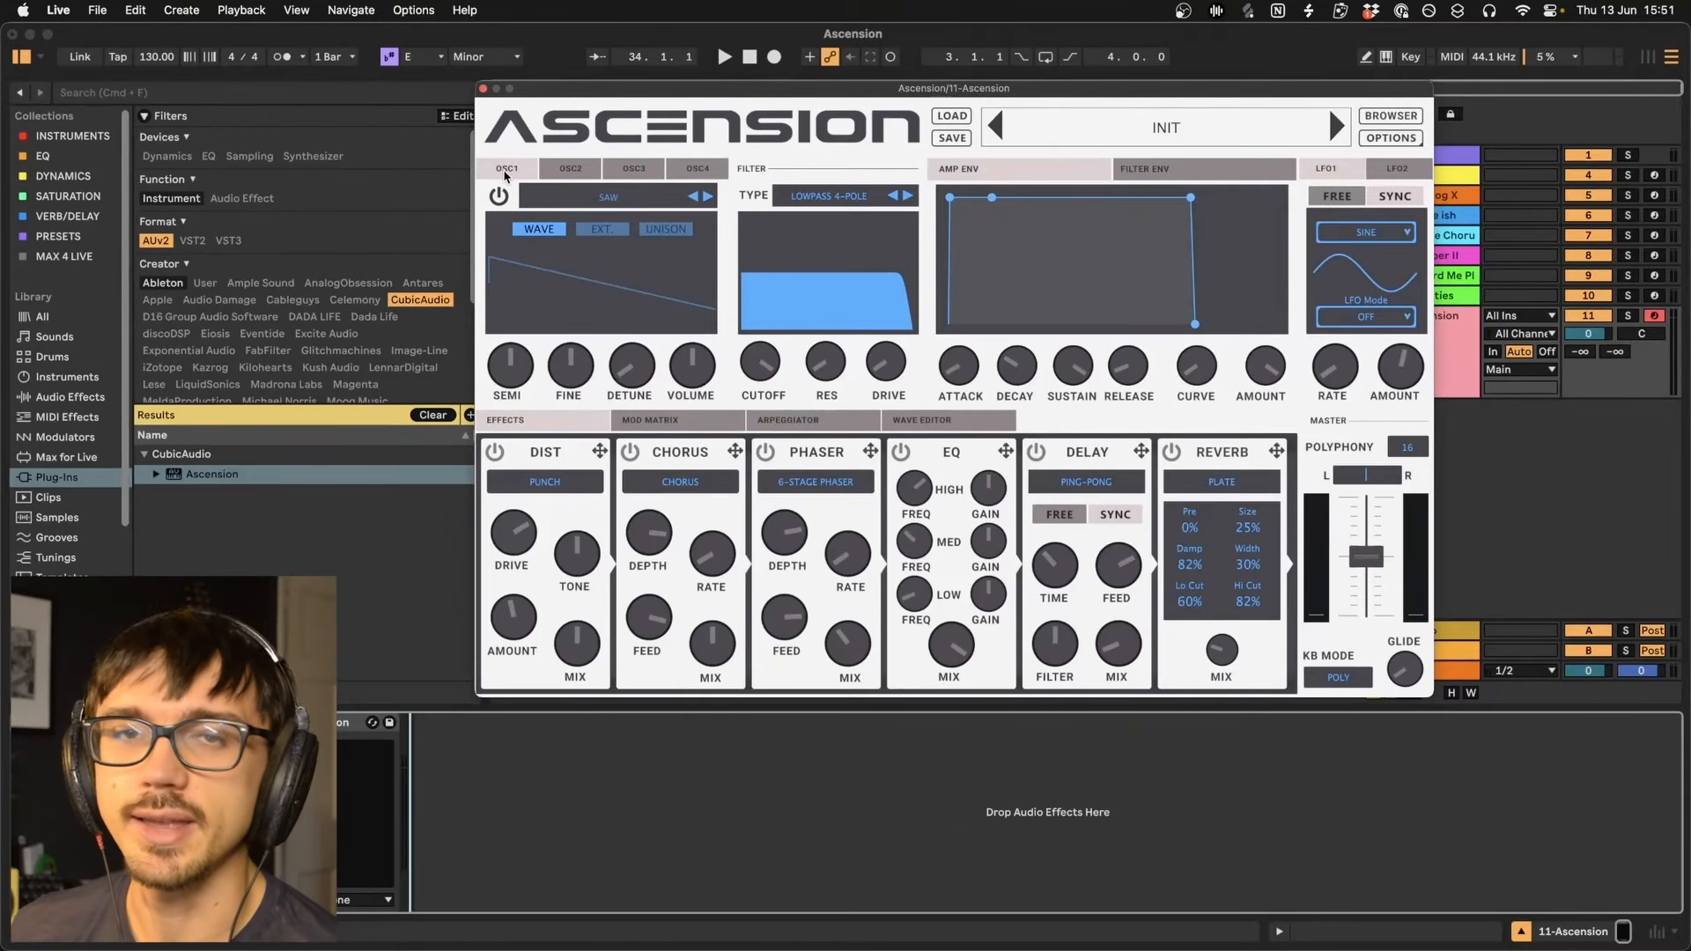
# Examine oscillator 1's list of available waveforms and its extended FM, phase and pan settings.
pyautogui.click(597, 199)
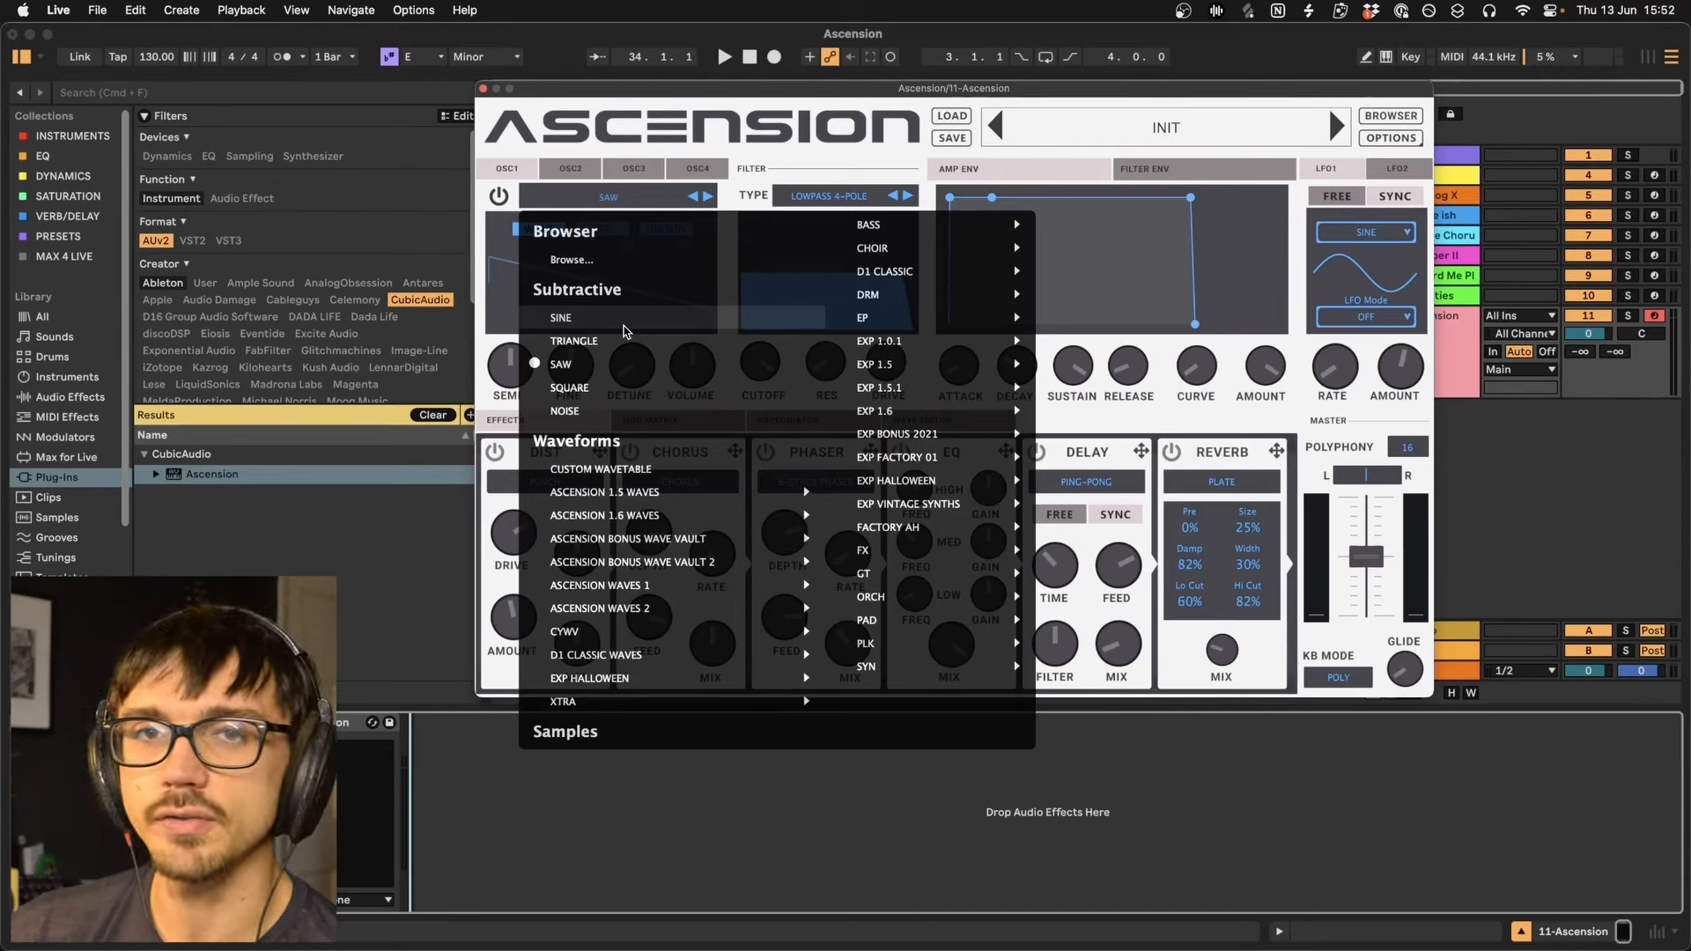
pyautogui.press('Escape')
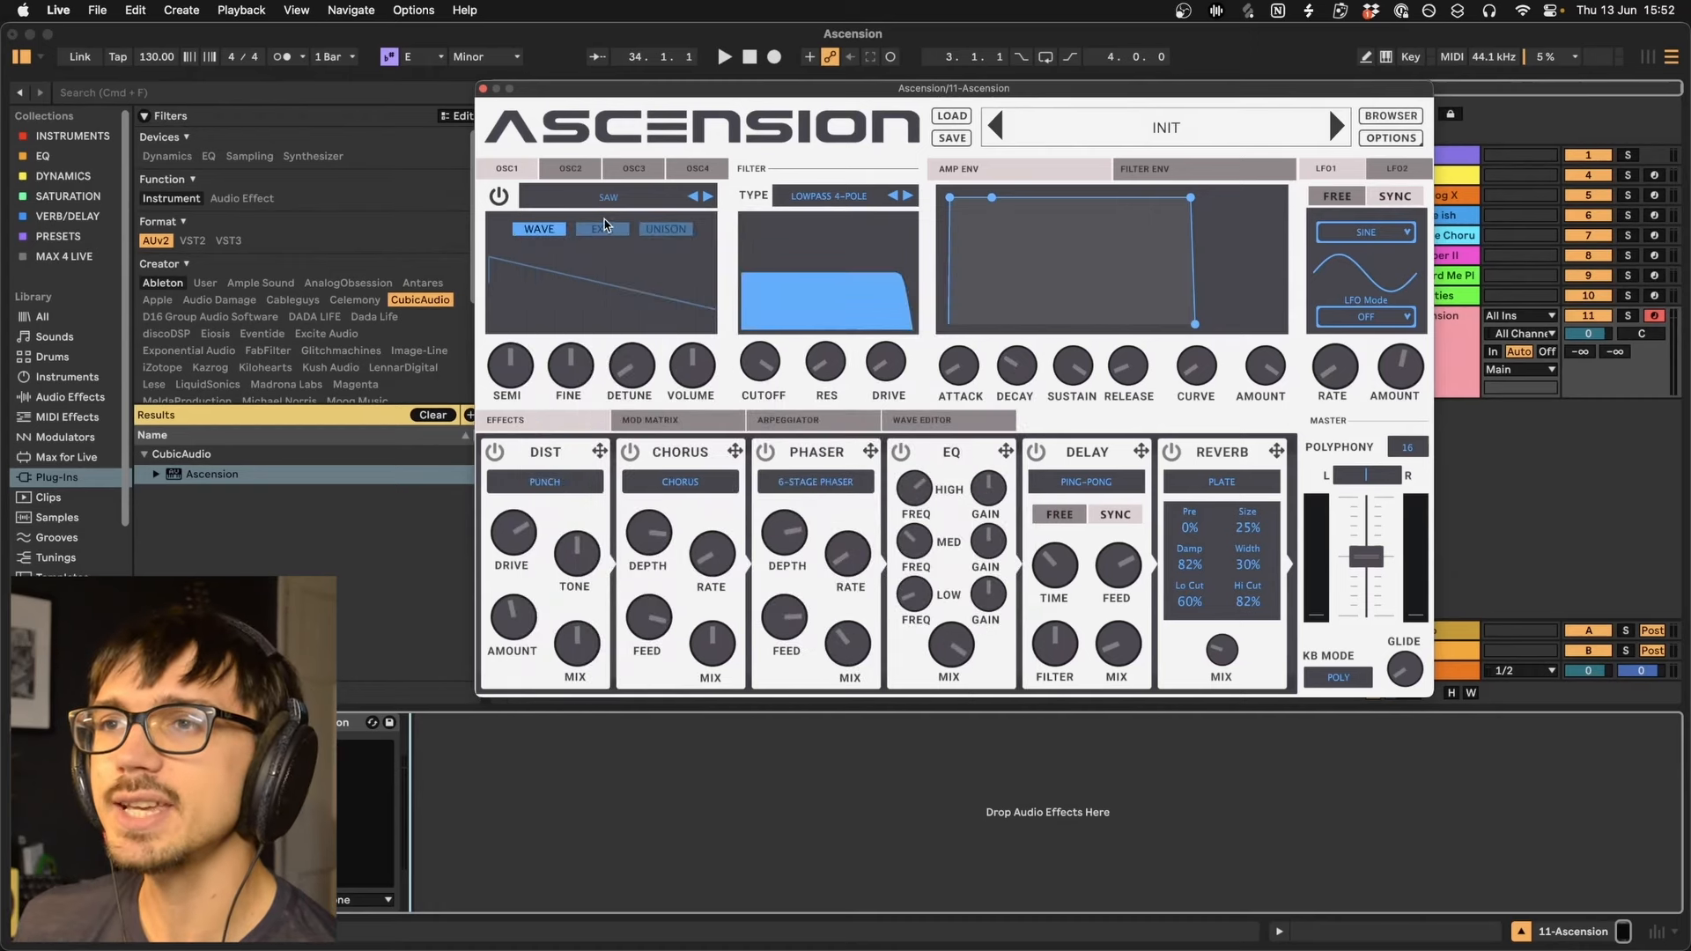
pyautogui.click(602, 227)
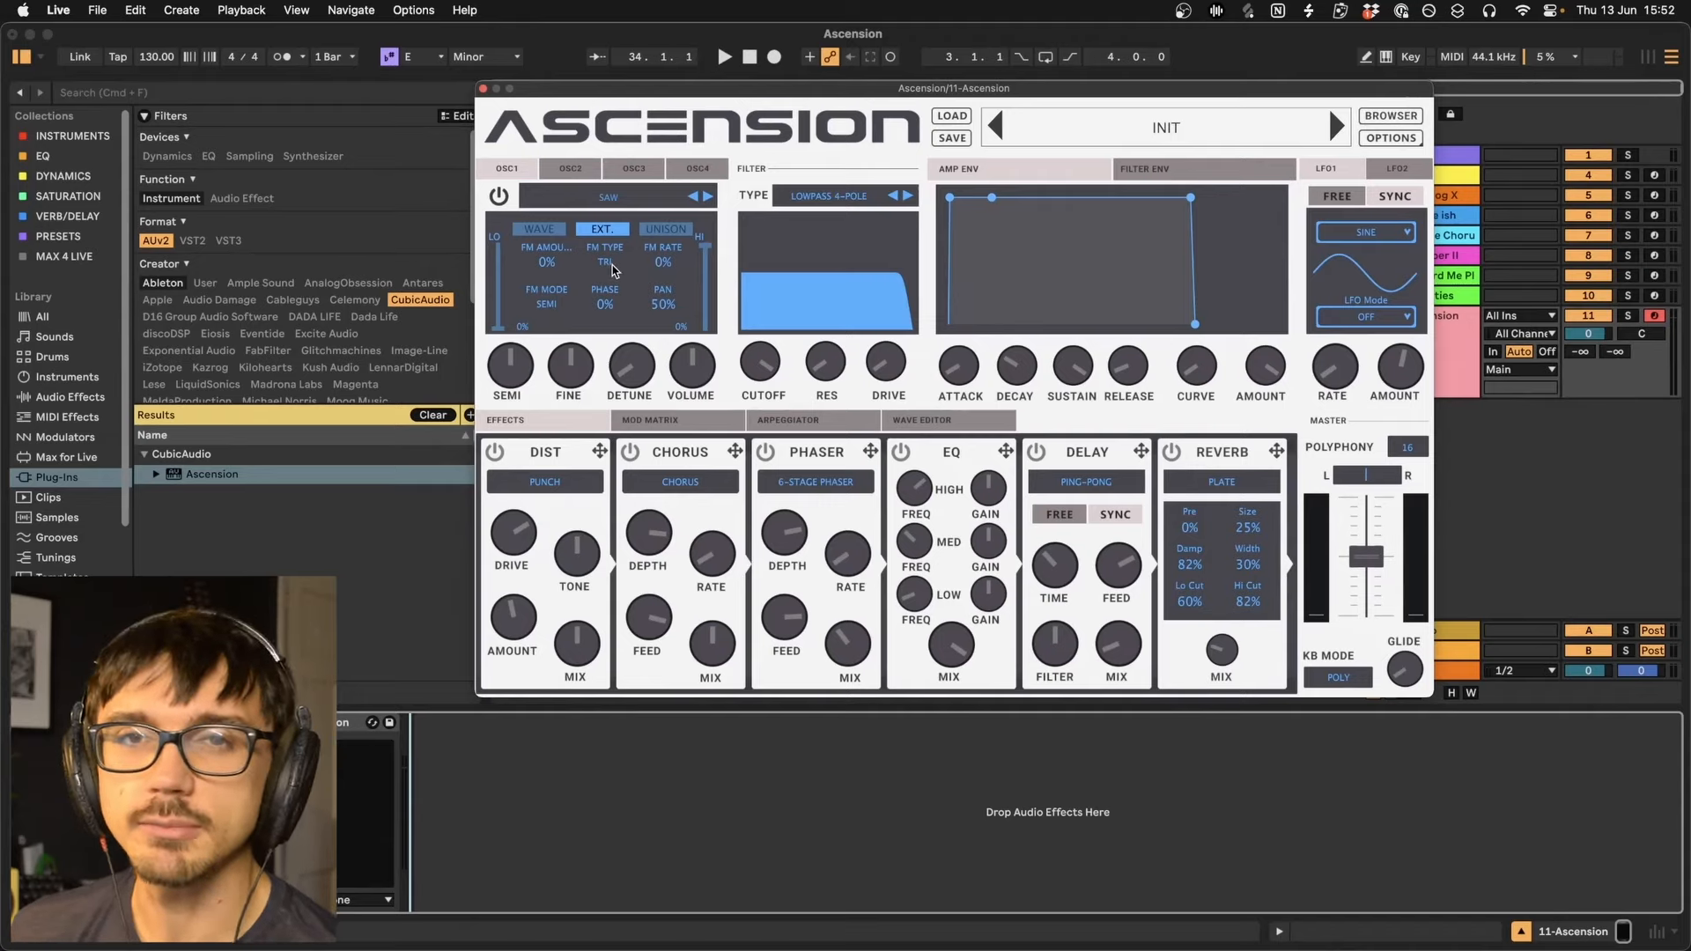
# Set oscillator 1's unison to 12 voices with a width of 65%, and raise its detune.
pyautogui.click(653, 229)
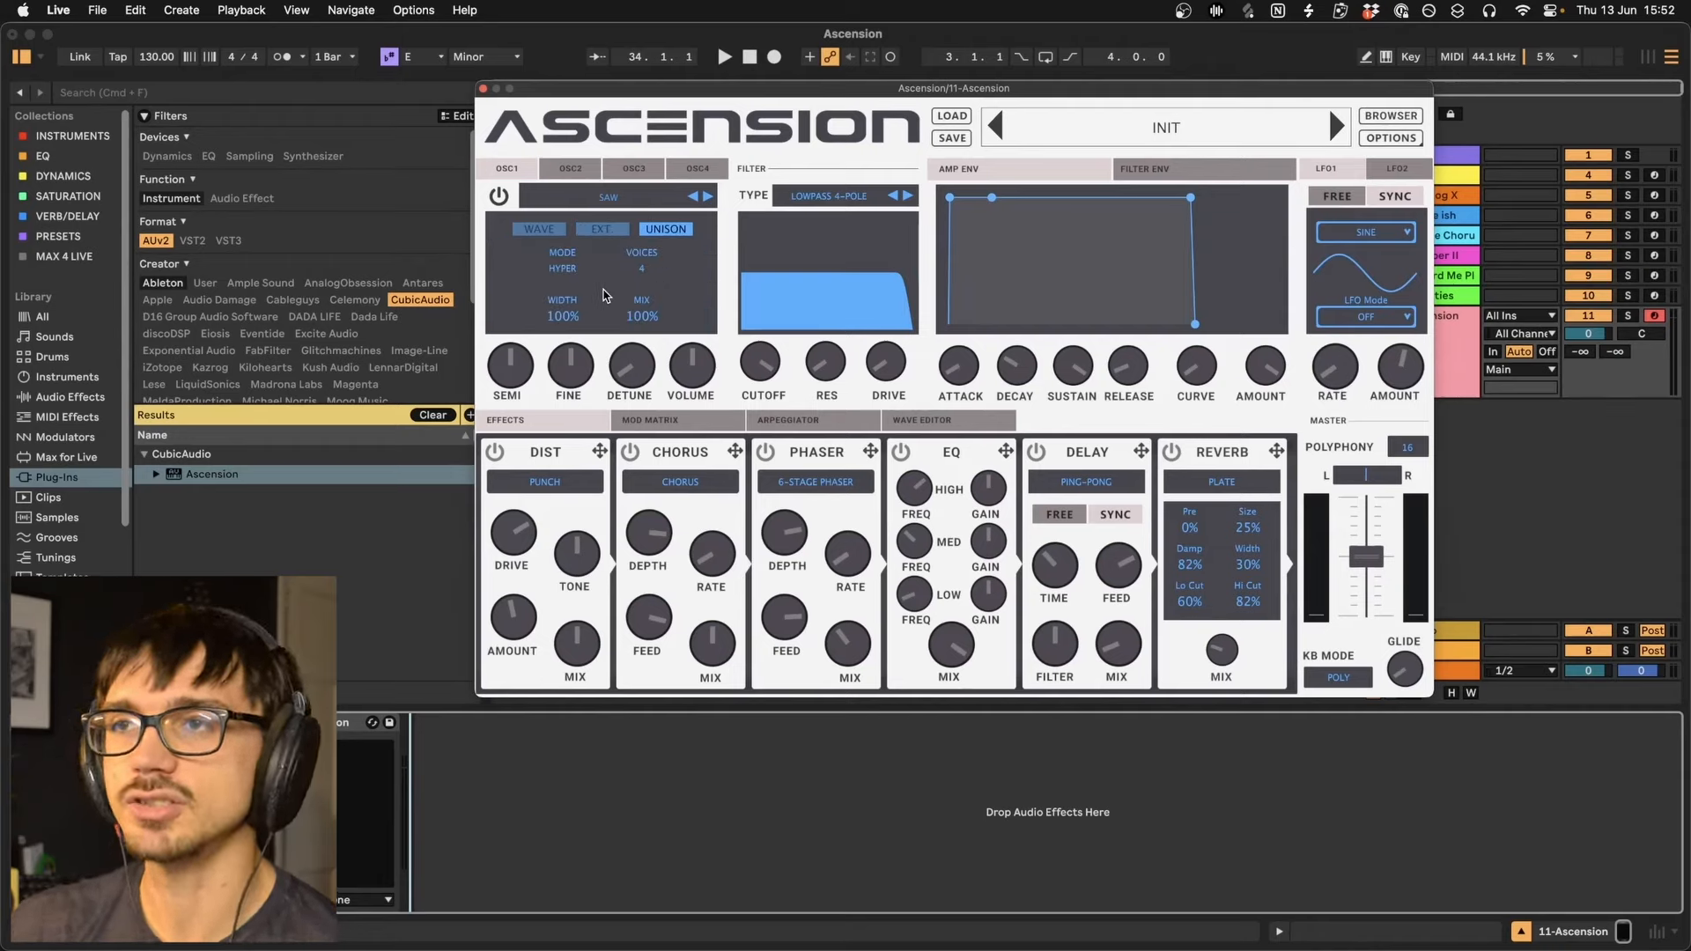
pyautogui.click(641, 269)
pyautogui.click(656, 407)
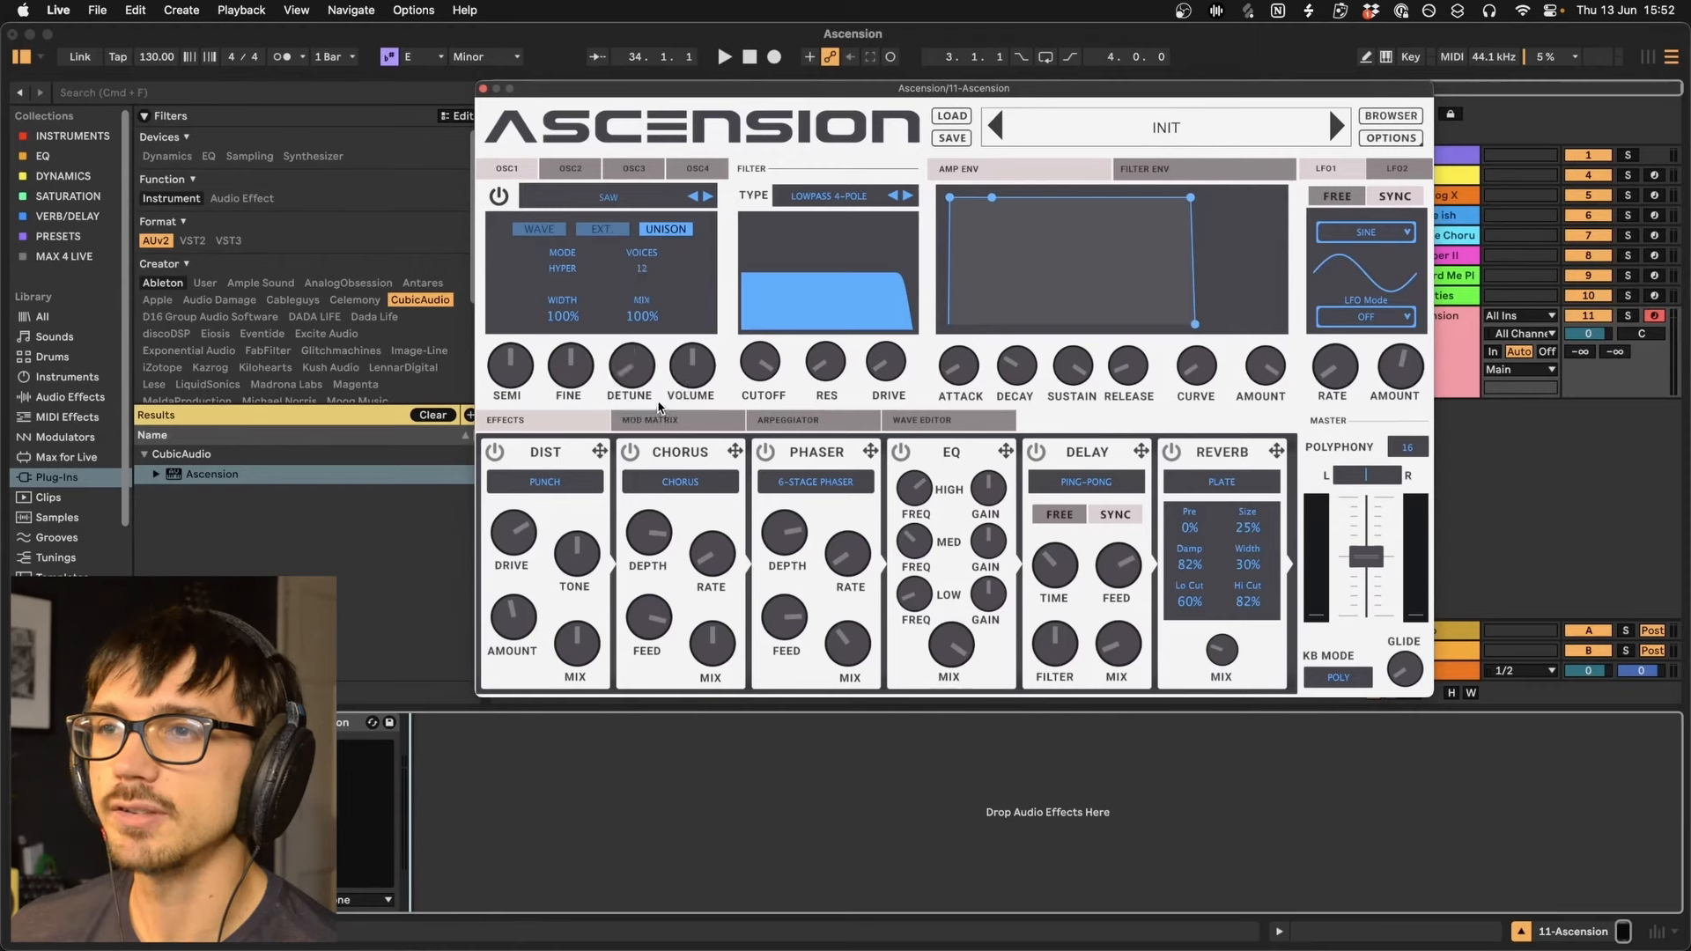
pyautogui.moveTo(563, 319); pyautogui.dragTo(570, 395)
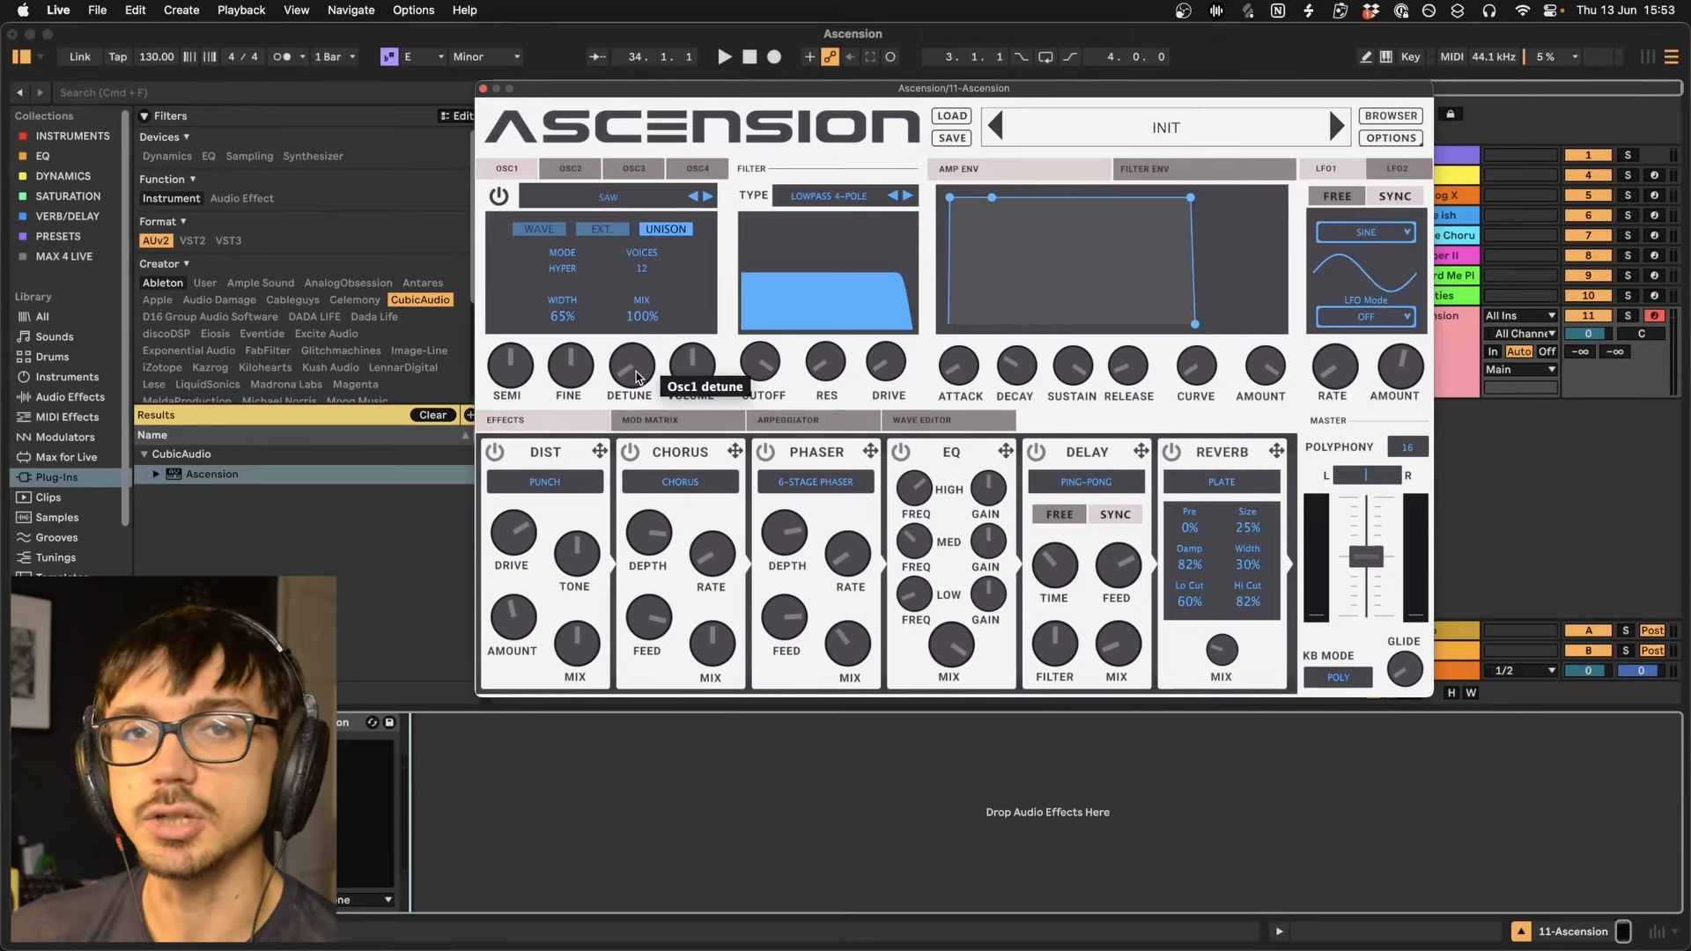
pyautogui.moveTo(640, 379); pyautogui.dragTo(659, 320)
# Load the PD – TASTING BLOOD sample from EXP 1.5 into oscillator 1, and inspect its waveform and extended FM settings.
pyautogui.click(593, 203)
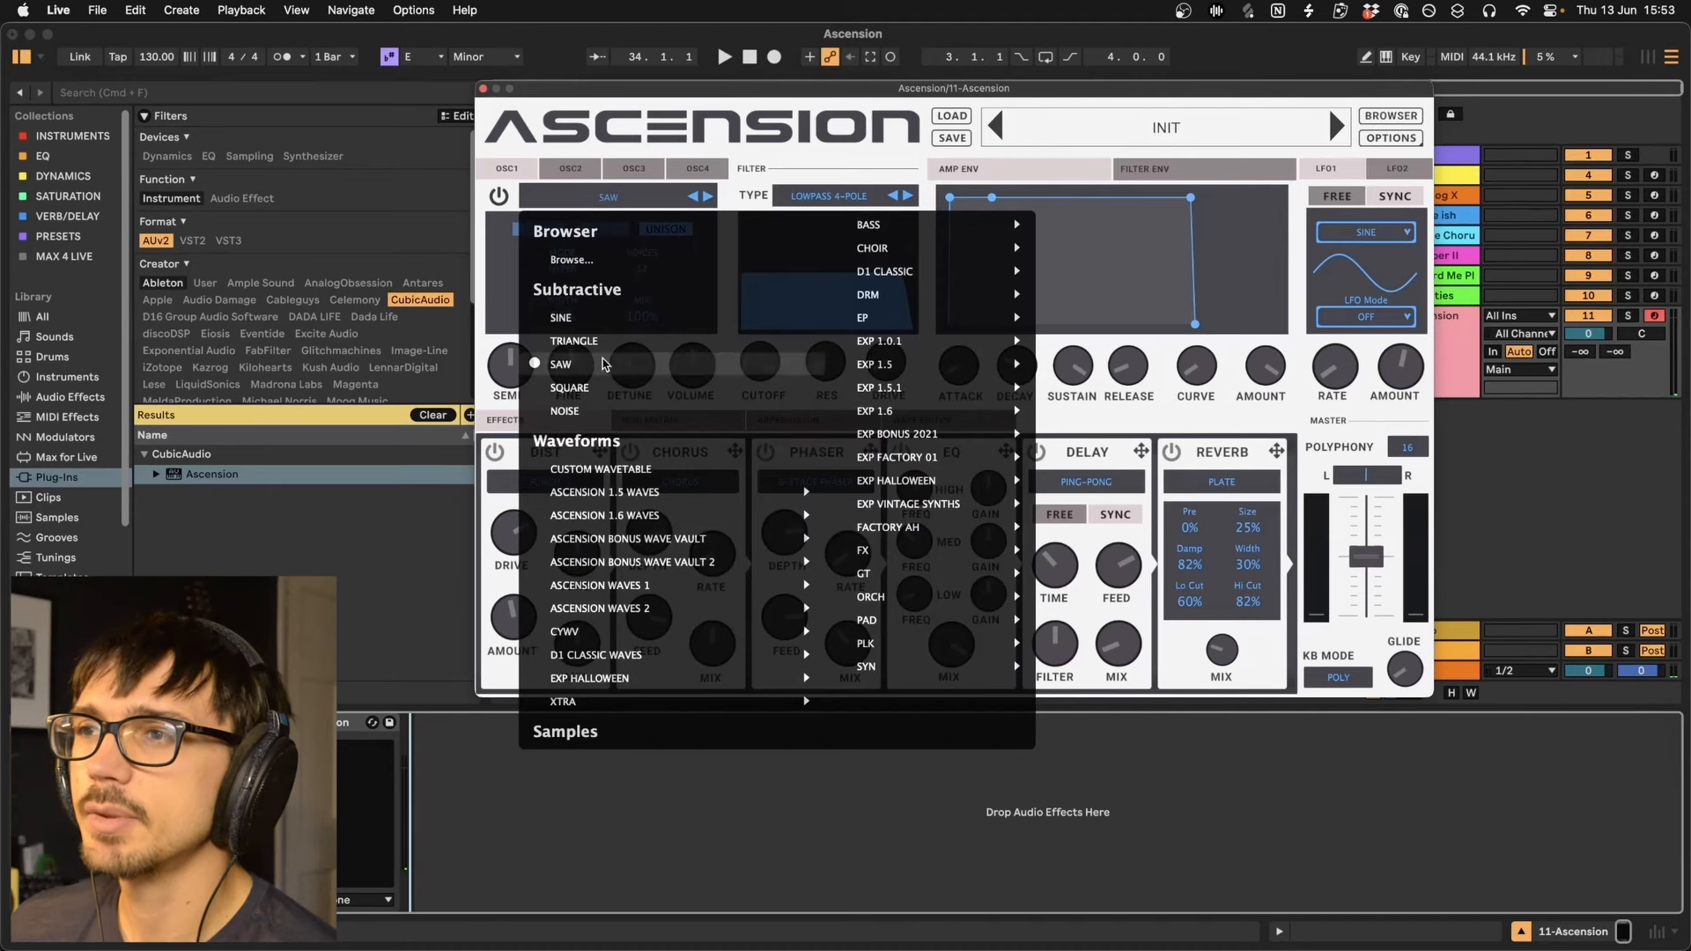
pyautogui.moveTo(907, 295)
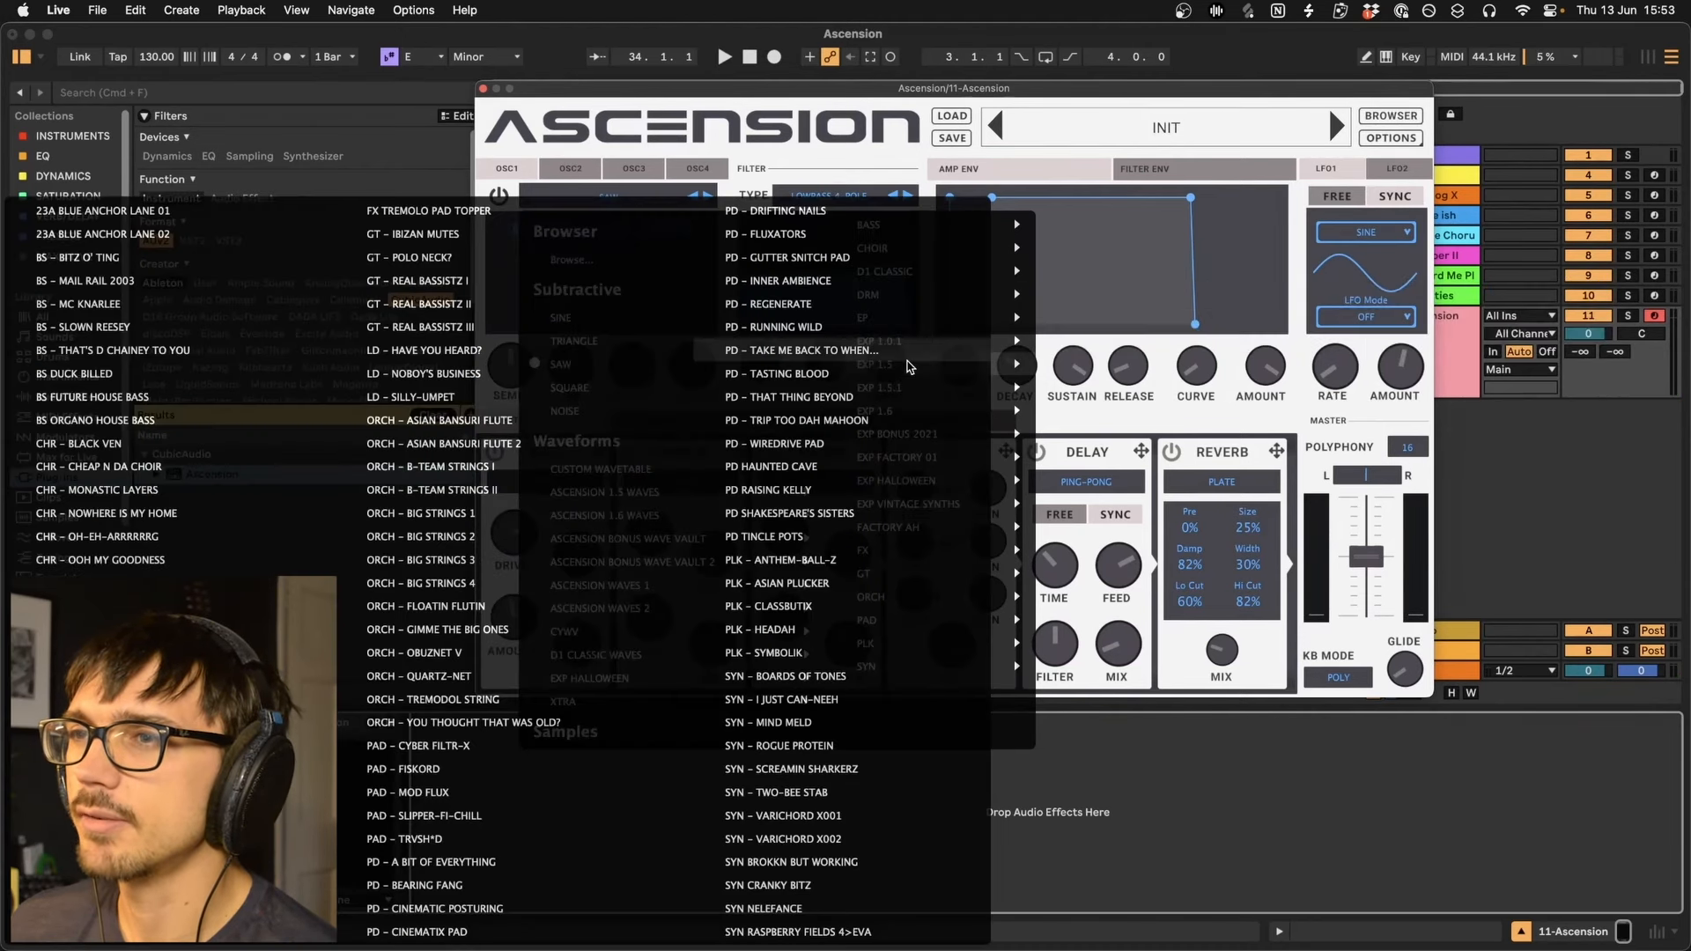
pyautogui.click(801, 376)
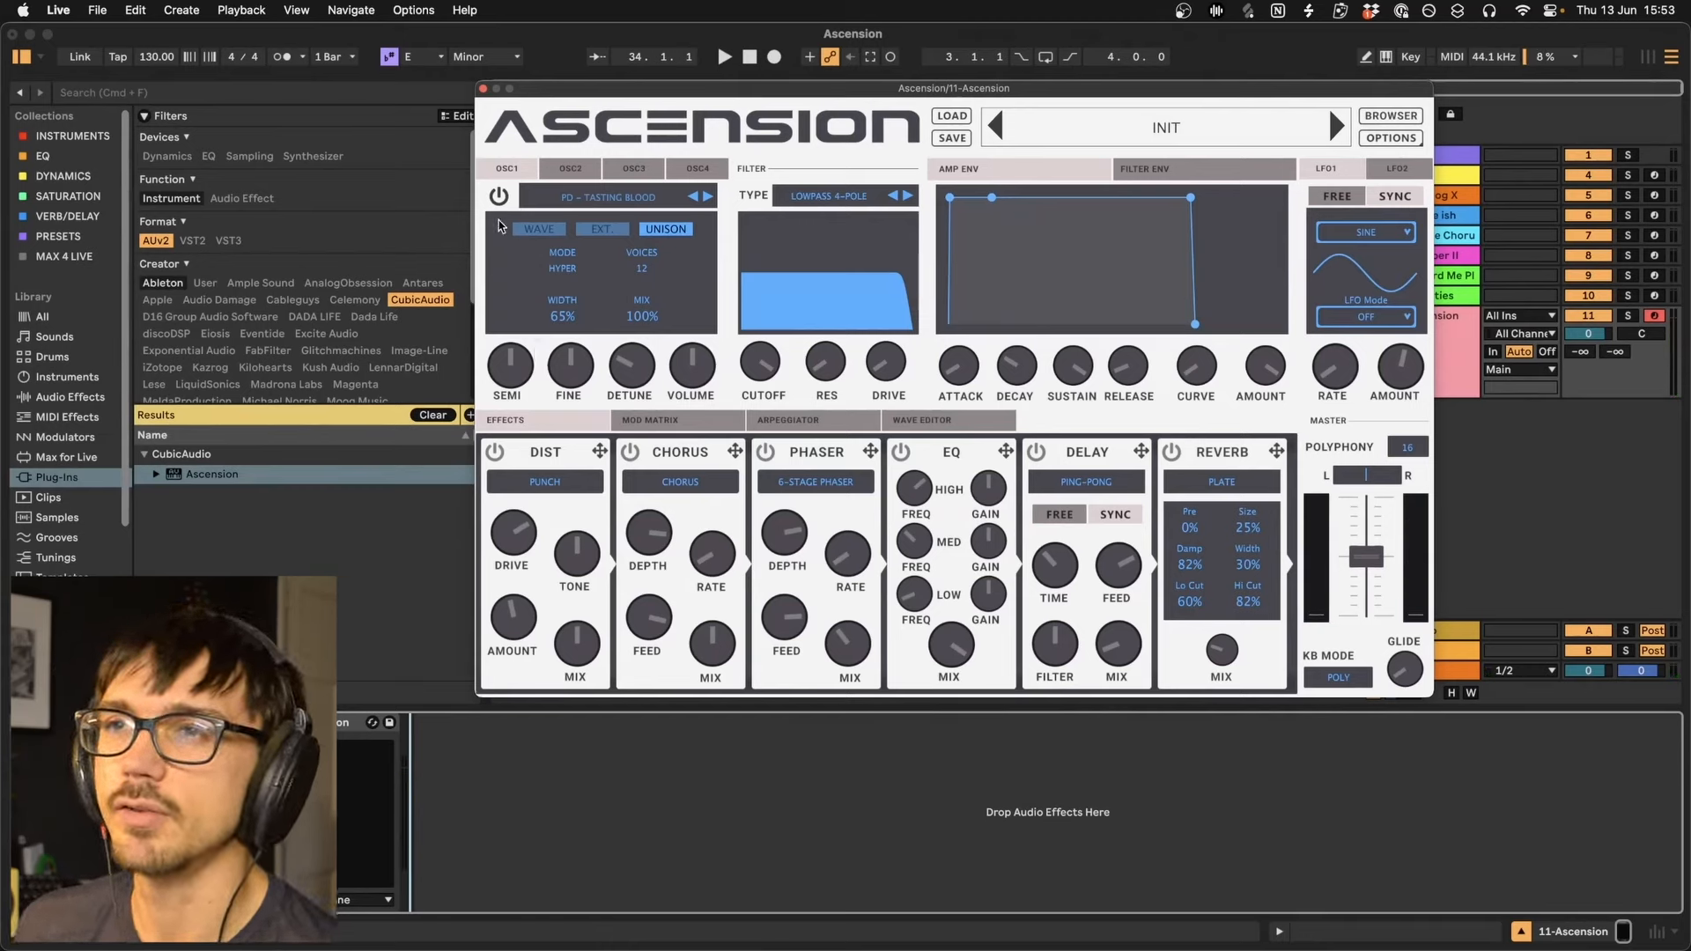
pyautogui.click(529, 228)
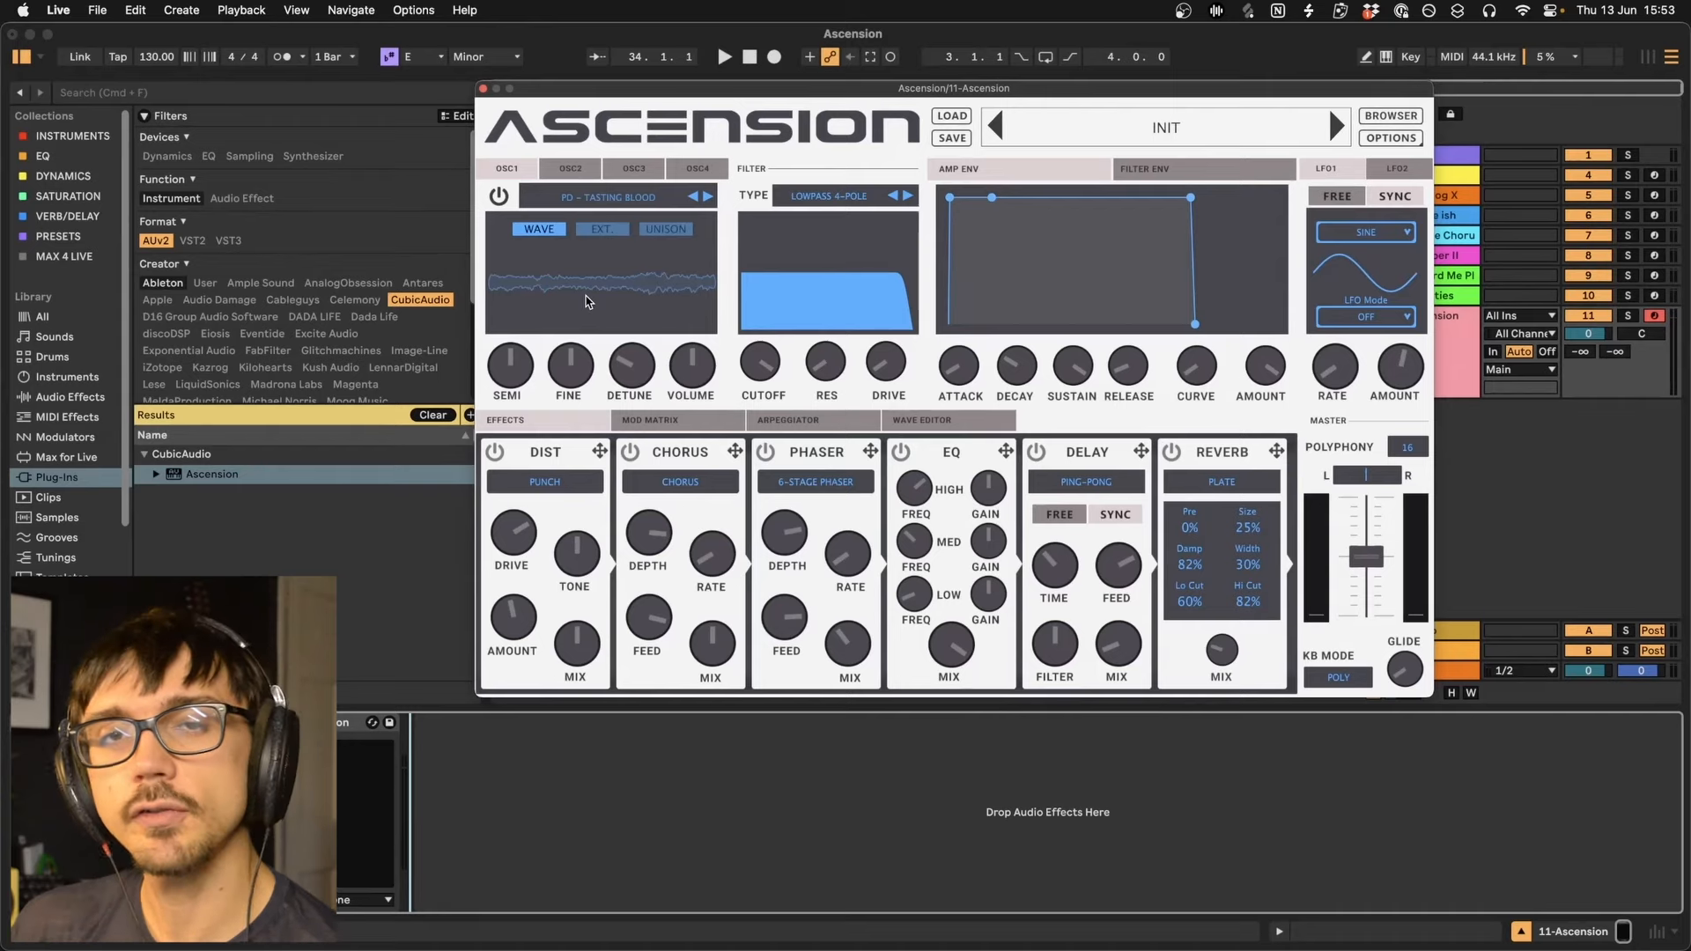
pyautogui.click(602, 232)
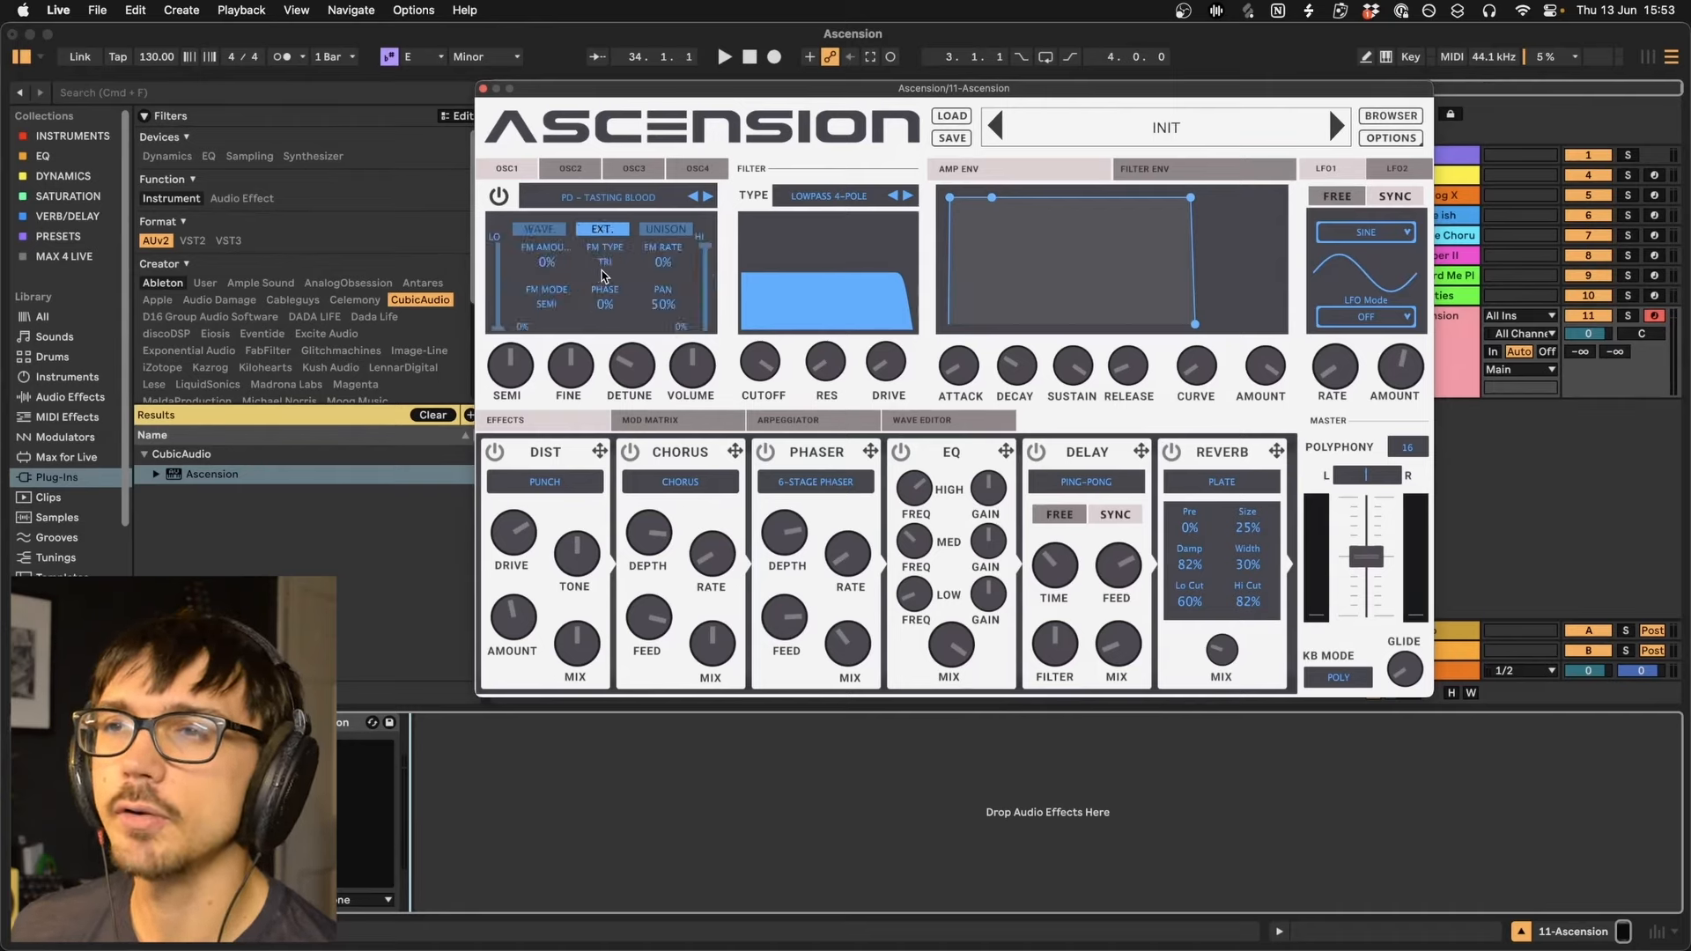
pyautogui.click(602, 266)
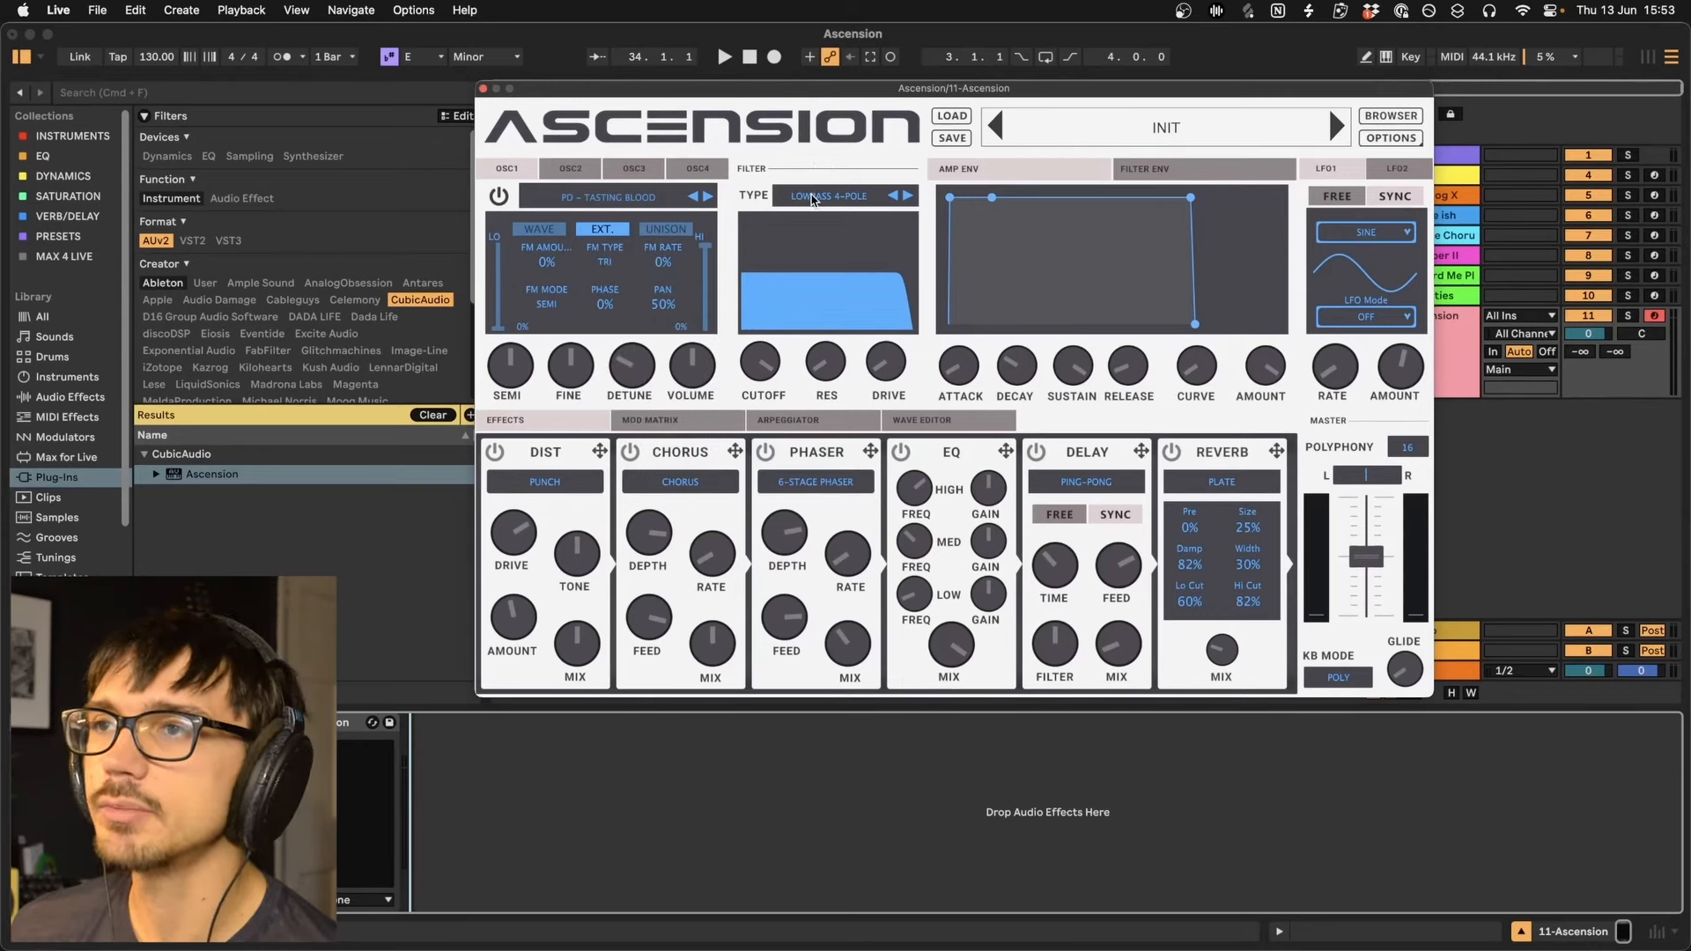
# Review the Basic and Formant filter types without changing the type, and lower the lowpass filter's cutoff.
pyautogui.click(815, 199)
pyautogui.moveTo(830, 245)
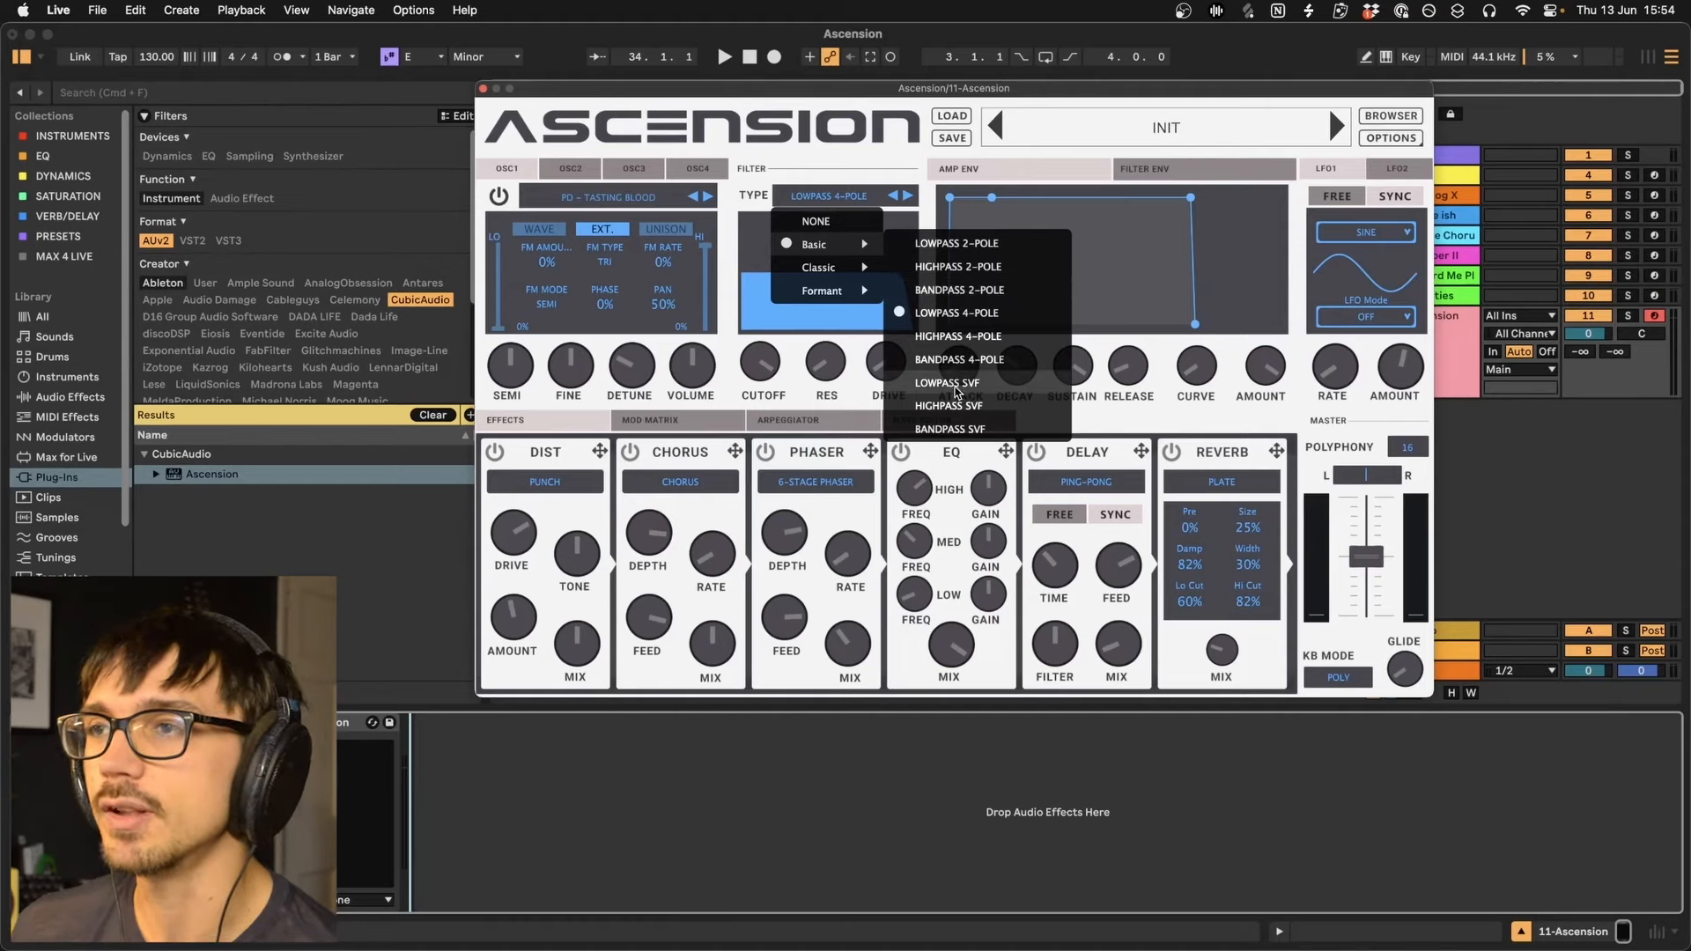
pyautogui.moveTo(835, 274)
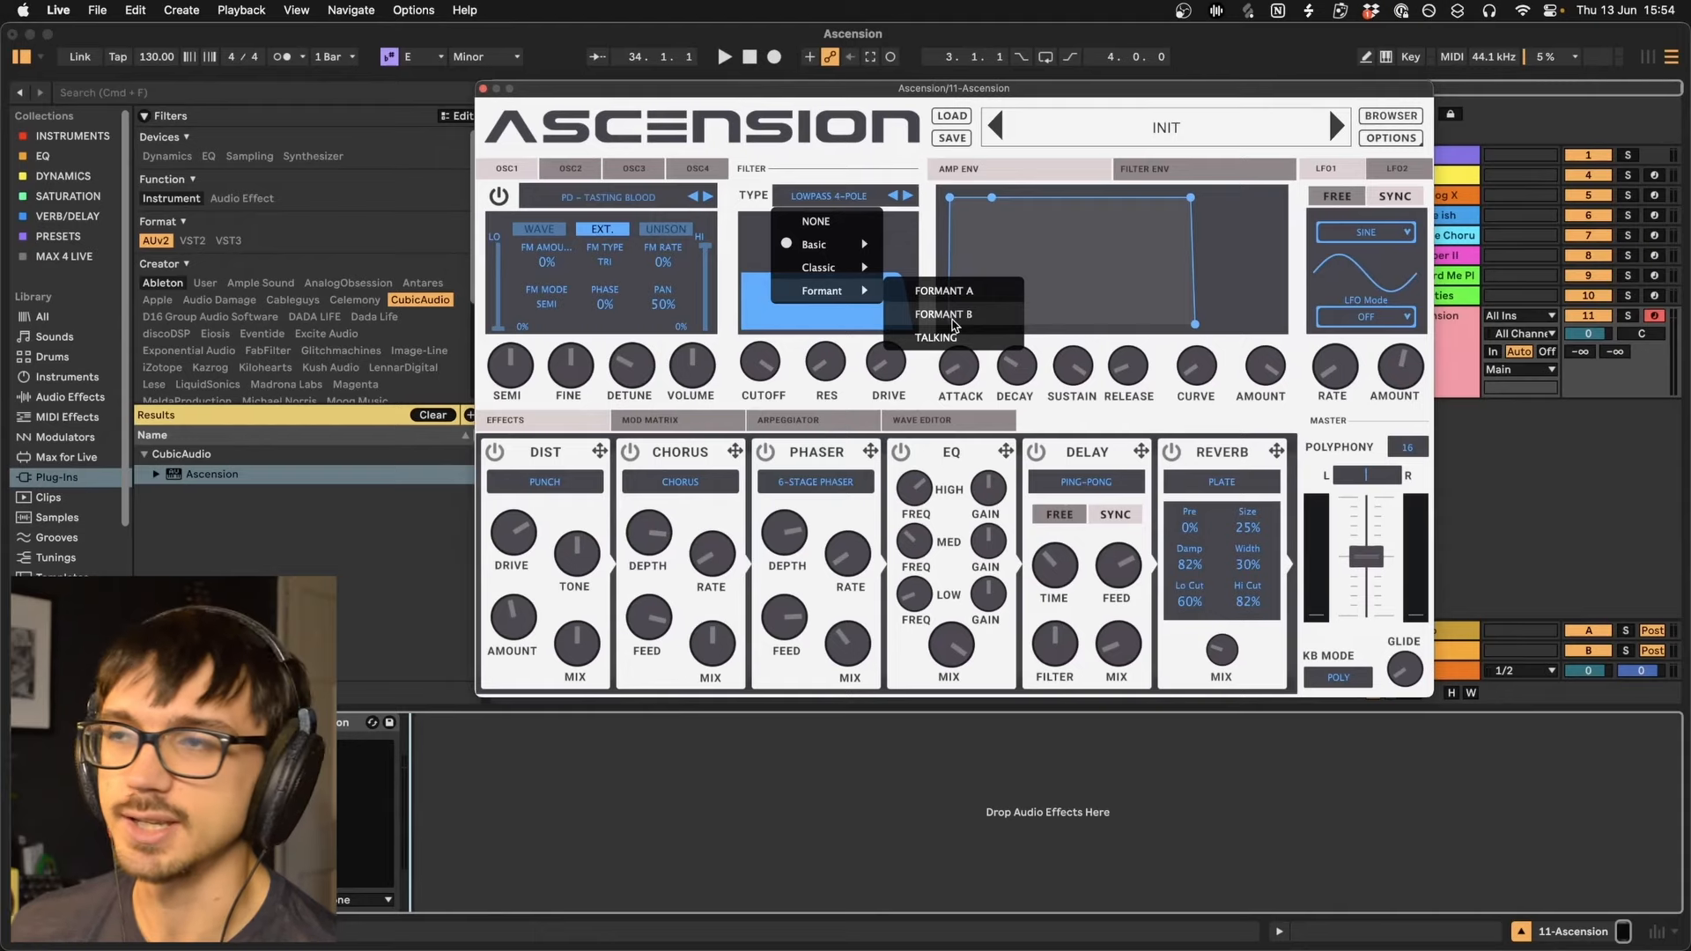
pyautogui.click(822, 344)
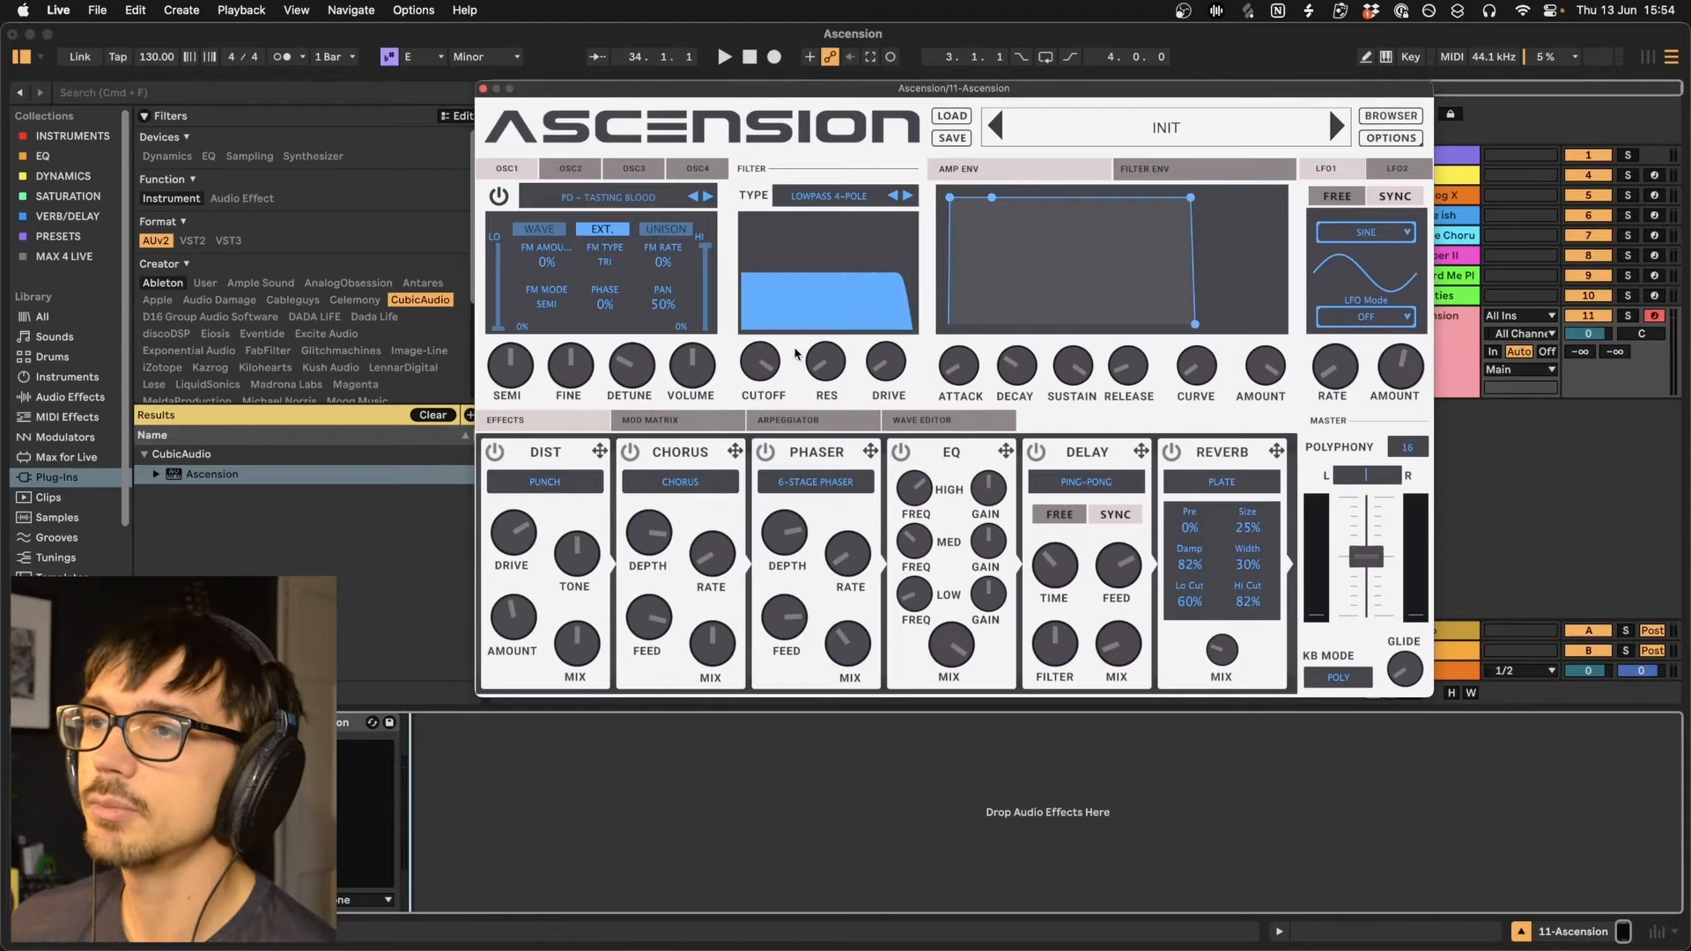
pyautogui.moveTo(763, 365); pyautogui.dragTo(761, 494)
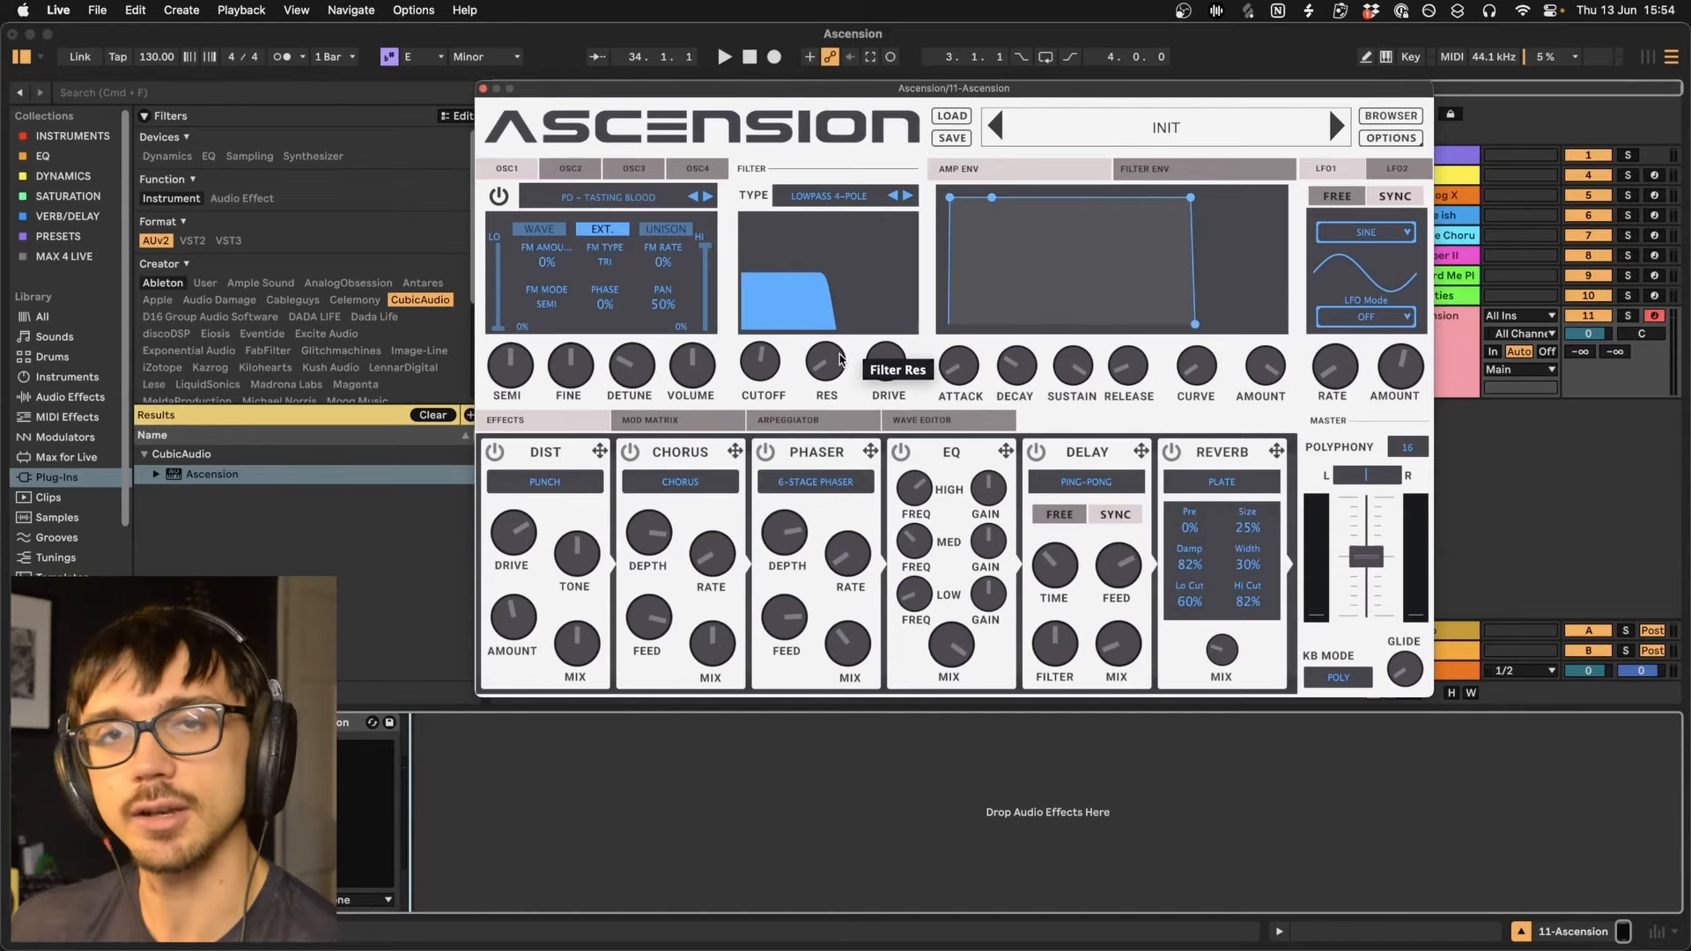
pyautogui.moveTo(763, 363)
pyautogui.mouseDown()
pyautogui.moveTo(767, 424)
pyautogui.moveTo(762, 328)
pyautogui.moveTo(775, 382)
pyautogui.mouseUp()
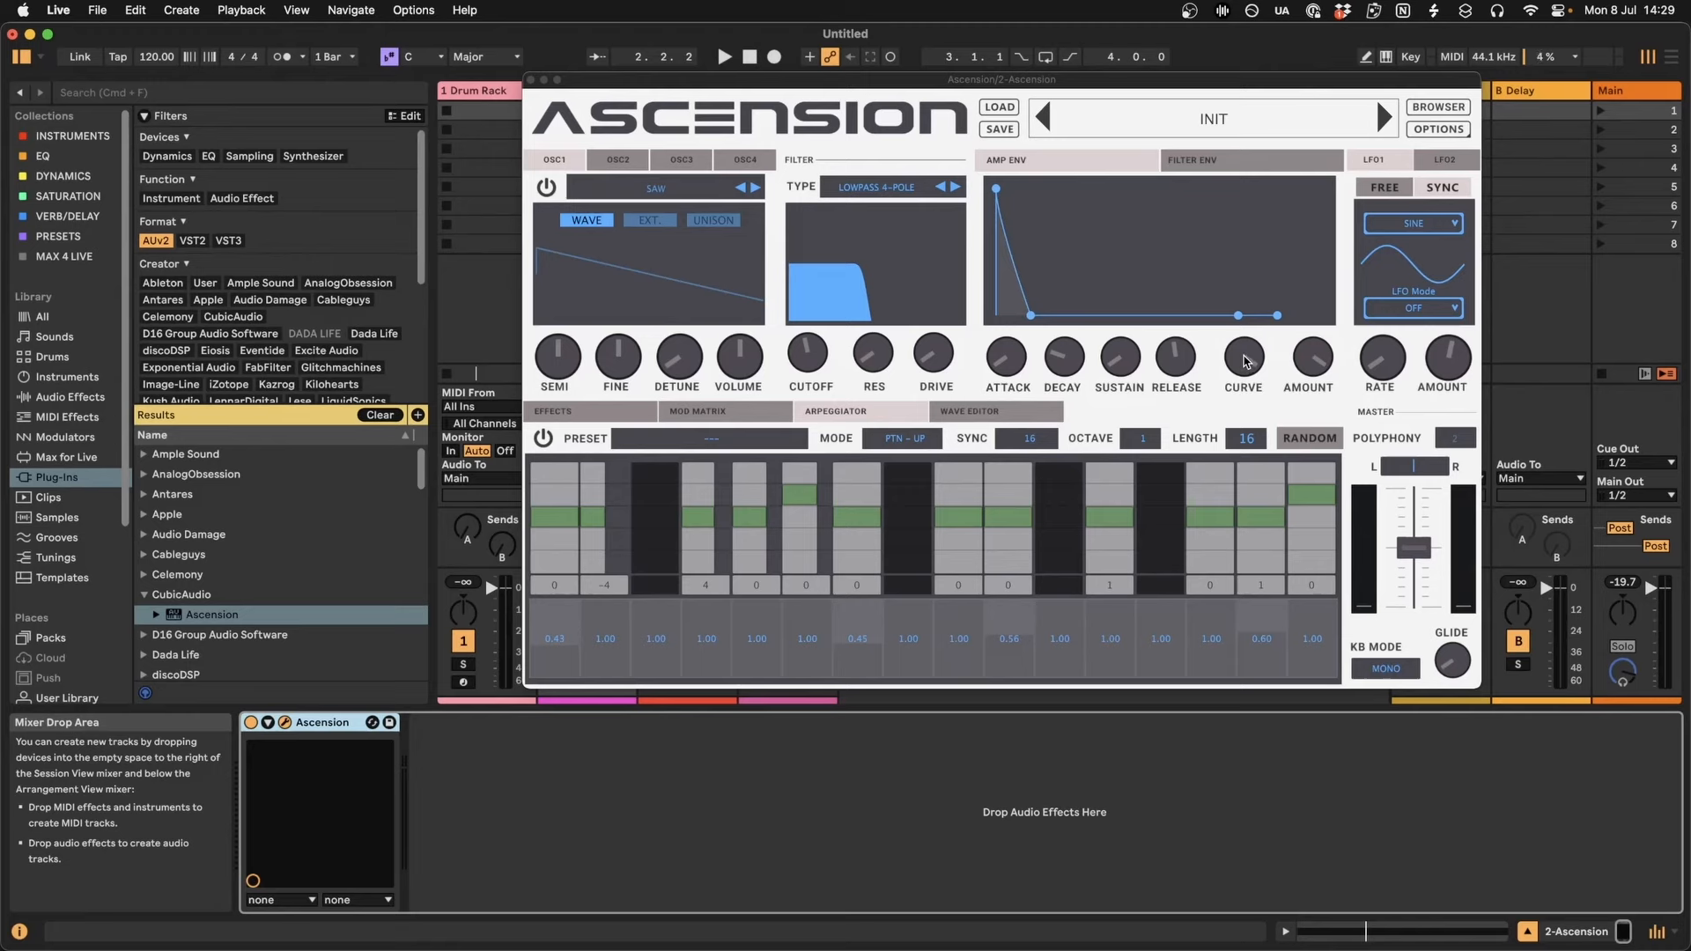
# Start playback, lengthen the amp envelope's decay slightly, try its curve and raise its sustain level.
pyautogui.press('space')
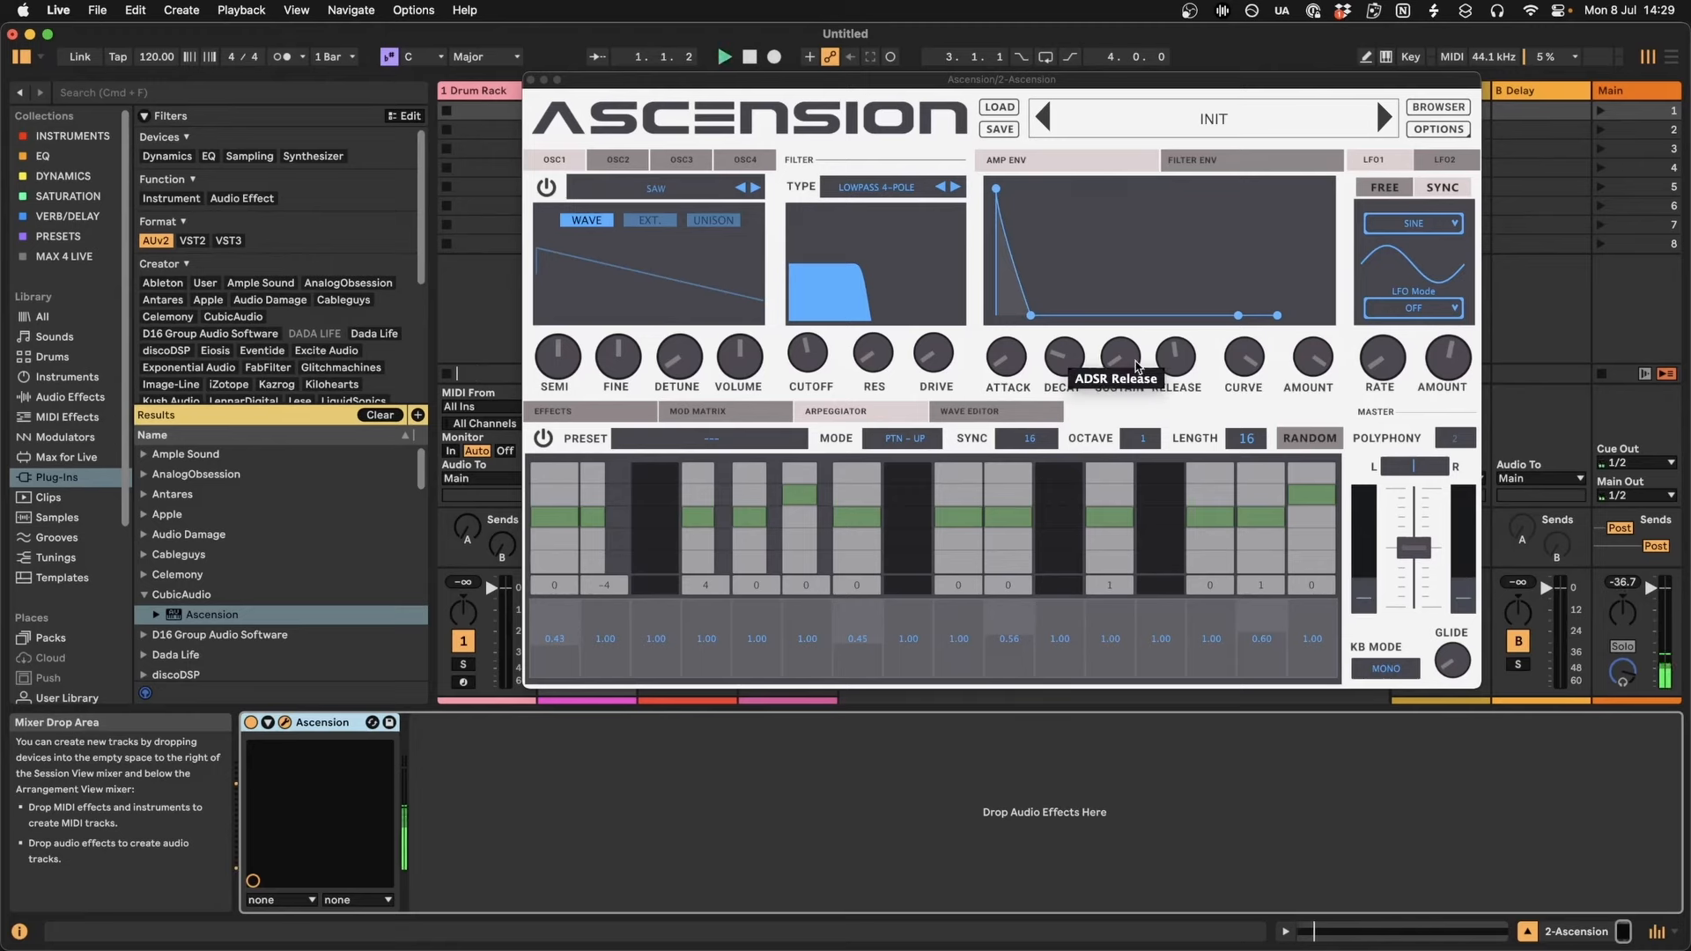
pyautogui.moveTo(1063, 356)
pyautogui.mouseDown()
pyautogui.moveTo(1075, 334)
pyautogui.moveTo(1083, 376)
pyautogui.mouseUp()
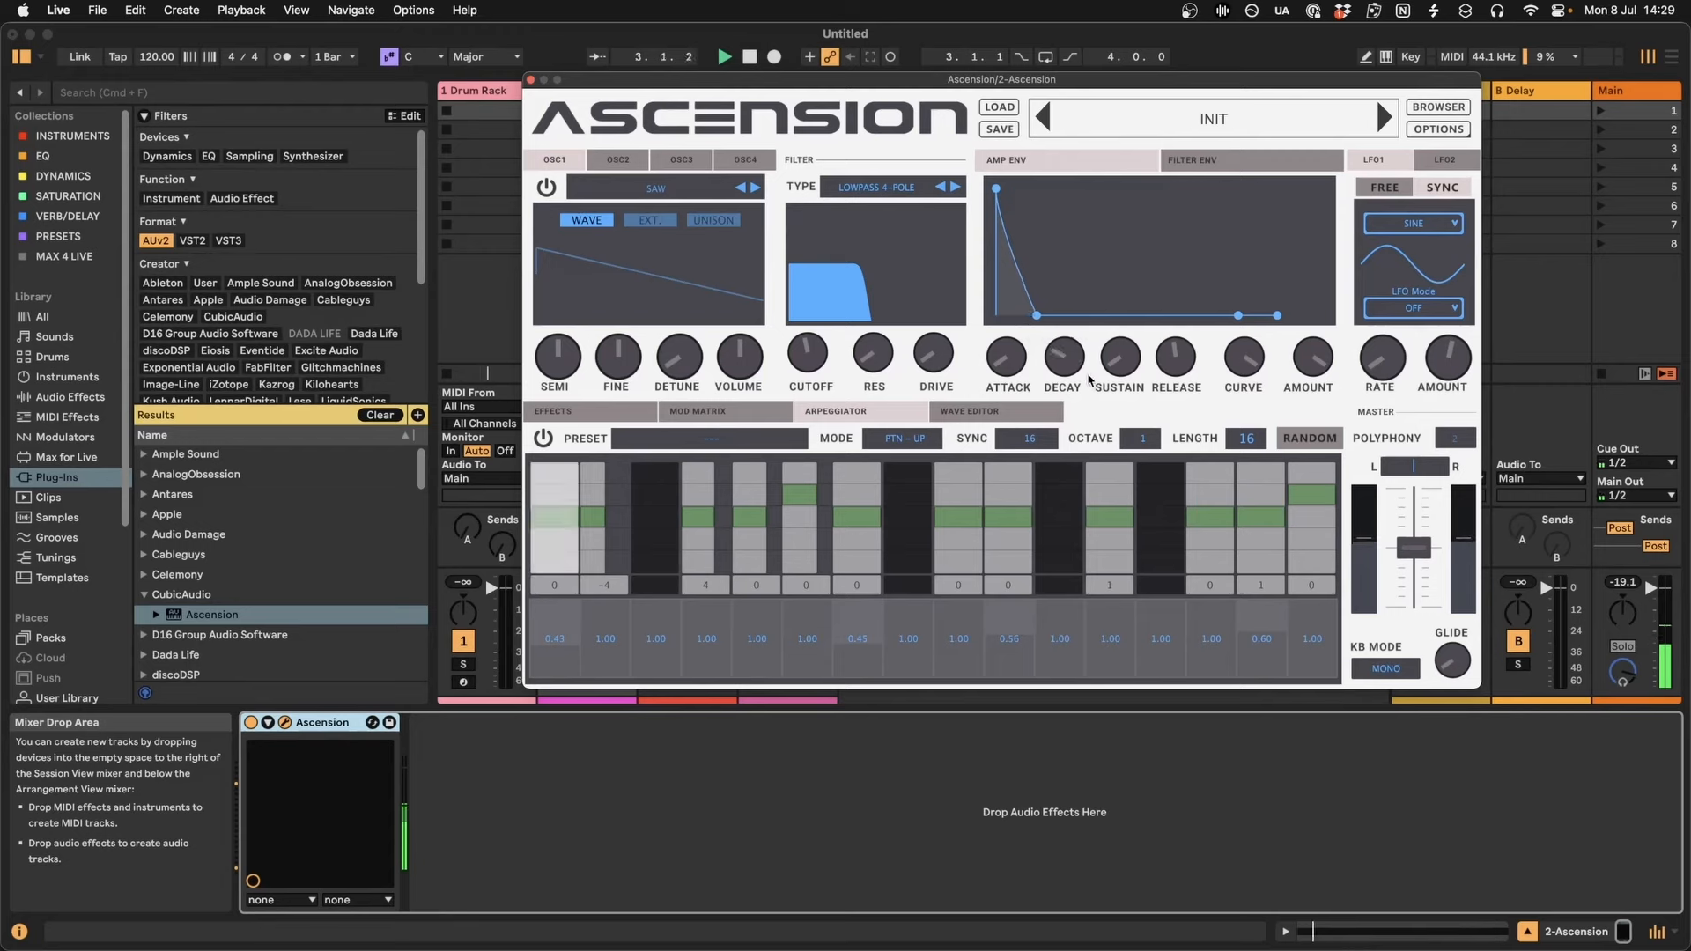
pyautogui.moveTo(1242, 359)
pyautogui.mouseDown()
pyautogui.moveTo(1225, 701)
pyautogui.moveTo(1244, 361)
pyautogui.mouseUp()
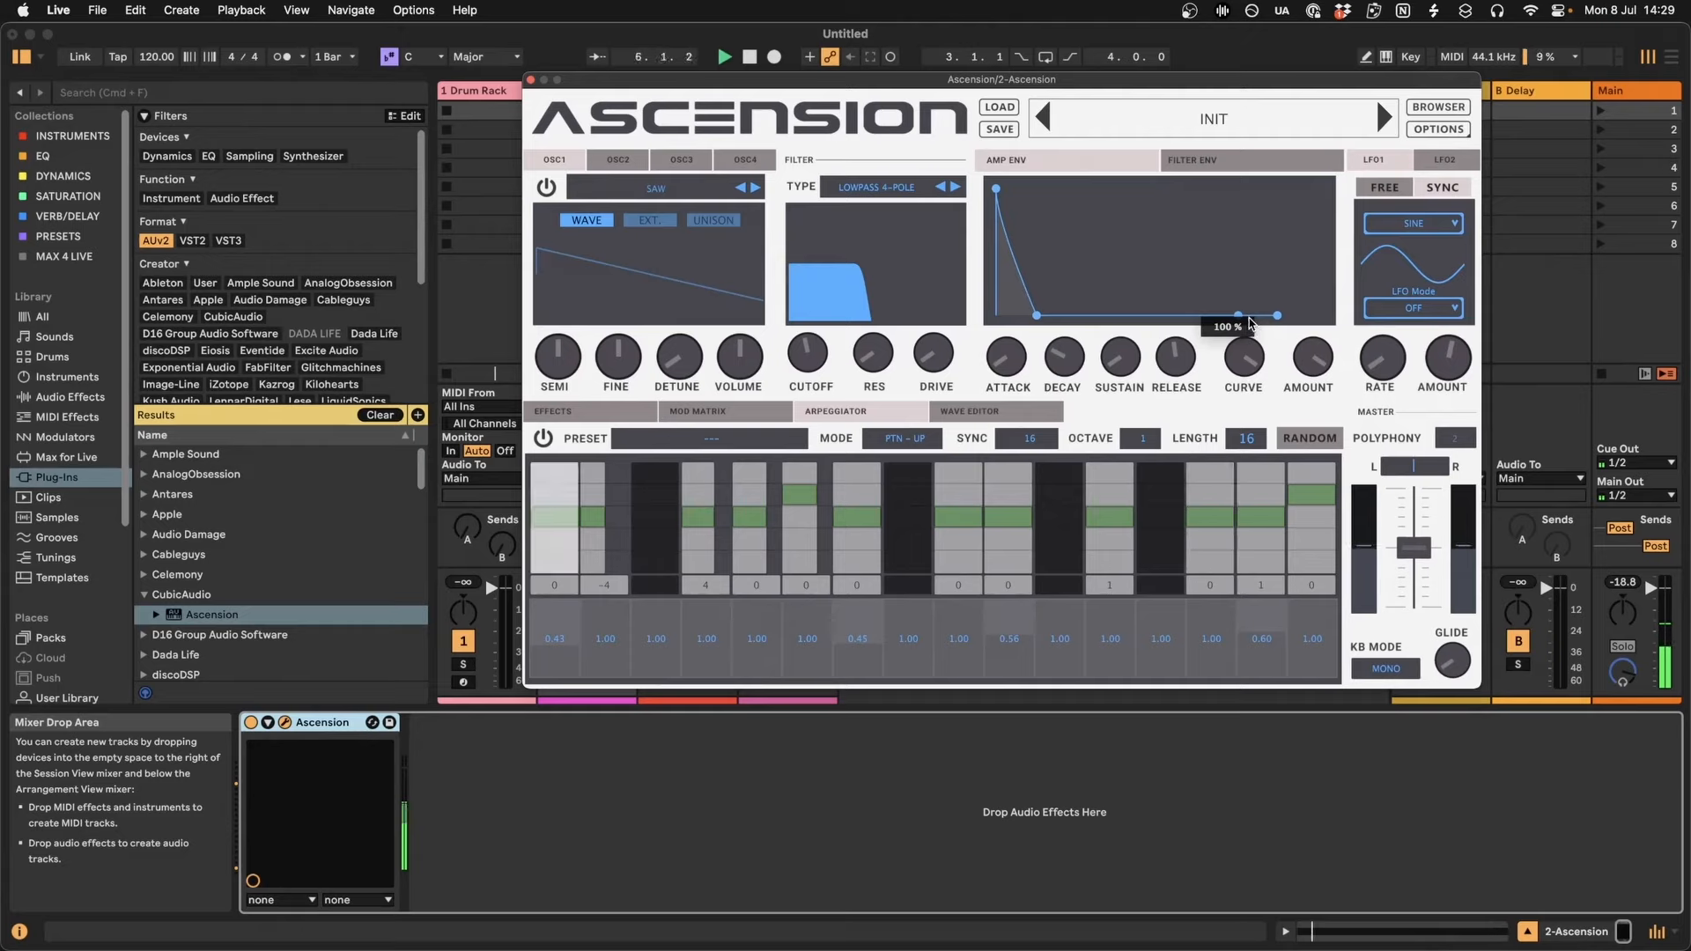
pyautogui.moveTo(1237, 315); pyautogui.dragTo(1236, 265)
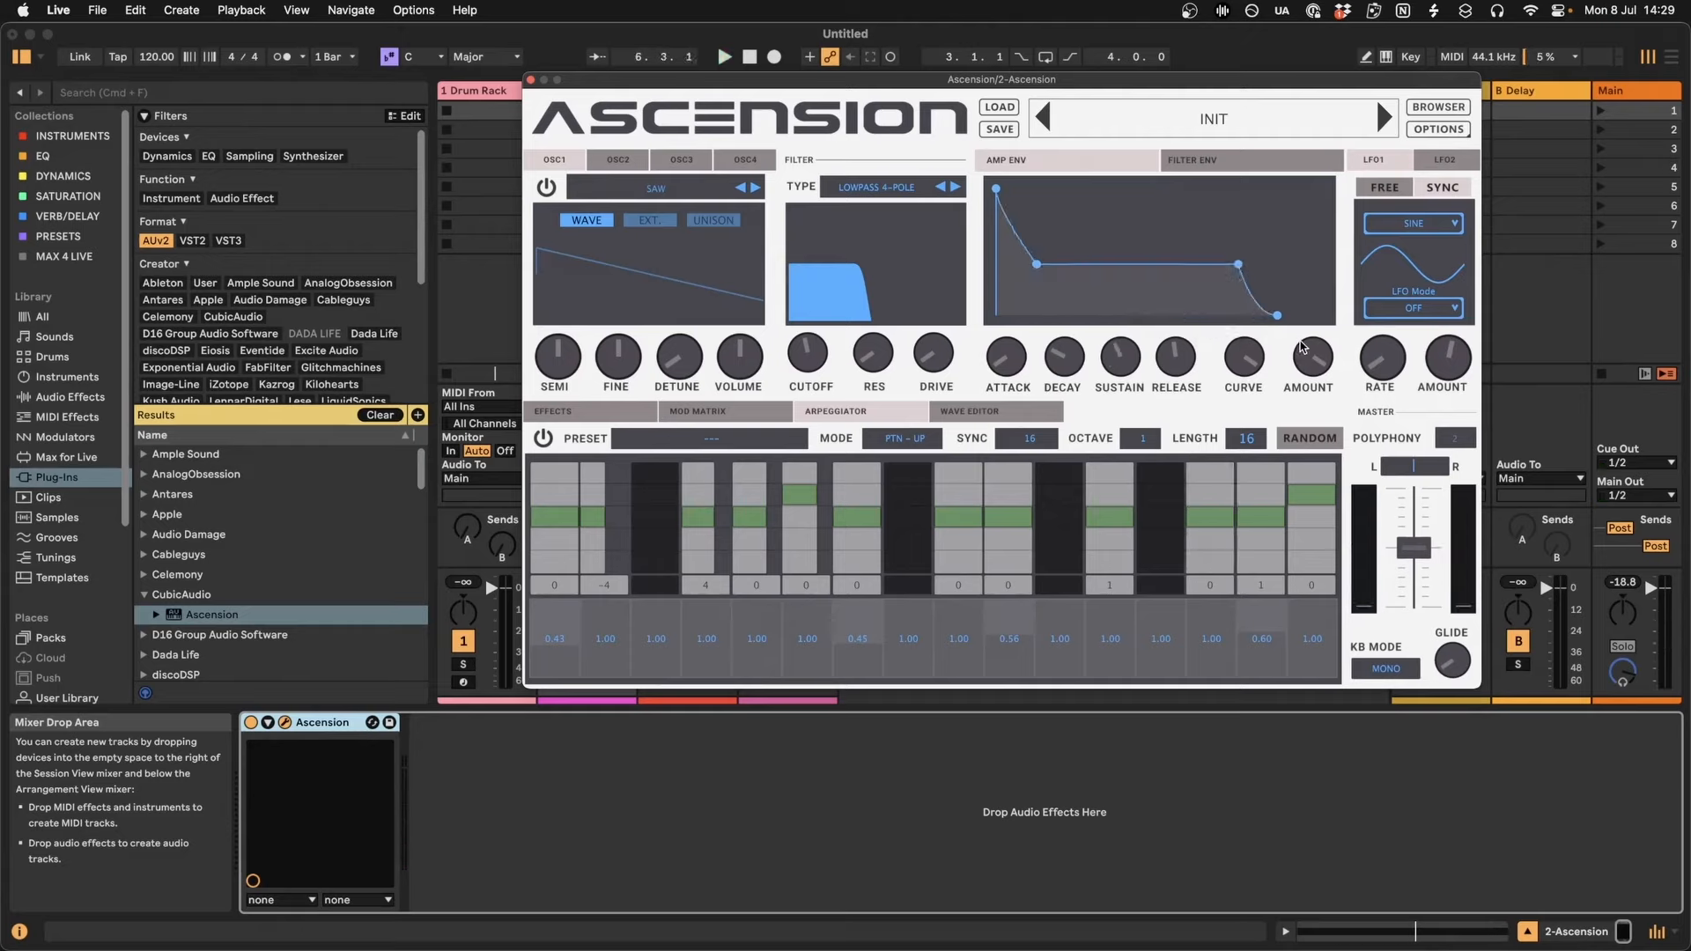
# Set the amp envelope's curve to 30%, readjust its sustain during playback and show the filter envelope.
pyautogui.moveTo(1249, 363)
pyautogui.mouseDown()
pyautogui.moveTo(1267, 506)
pyautogui.moveTo(1237, 354)
pyautogui.mouseUp()
pyautogui.press('space')
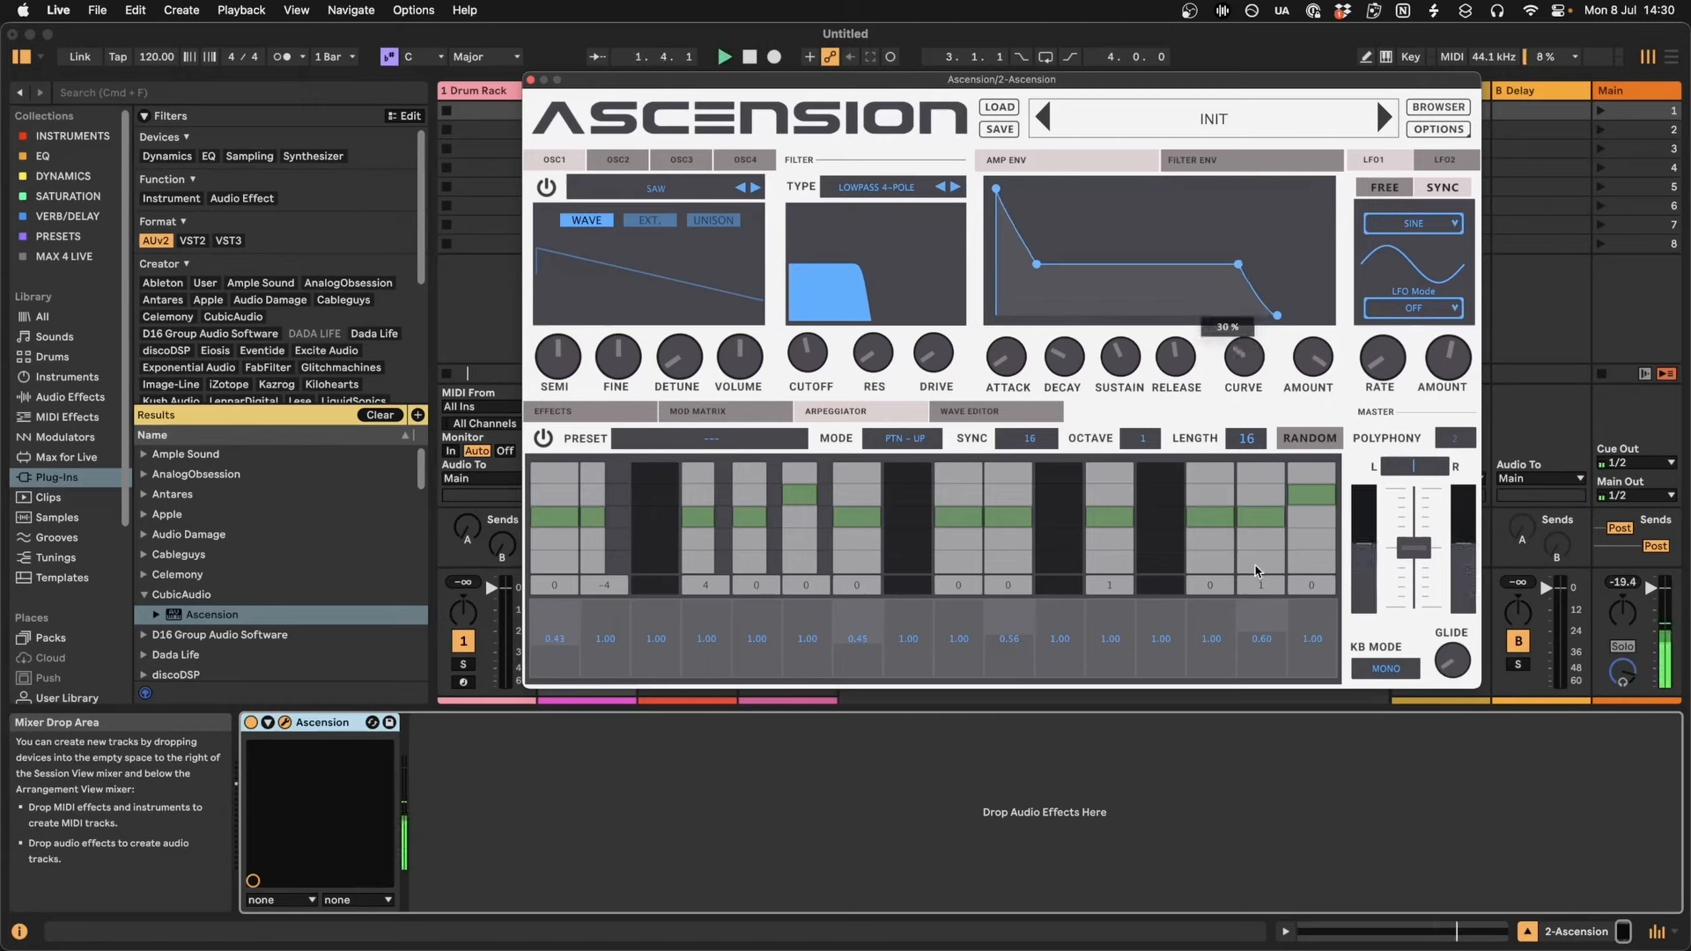
pyautogui.moveTo(1118, 357); pyautogui.dragTo(1073, 374)
pyautogui.click(1233, 163)
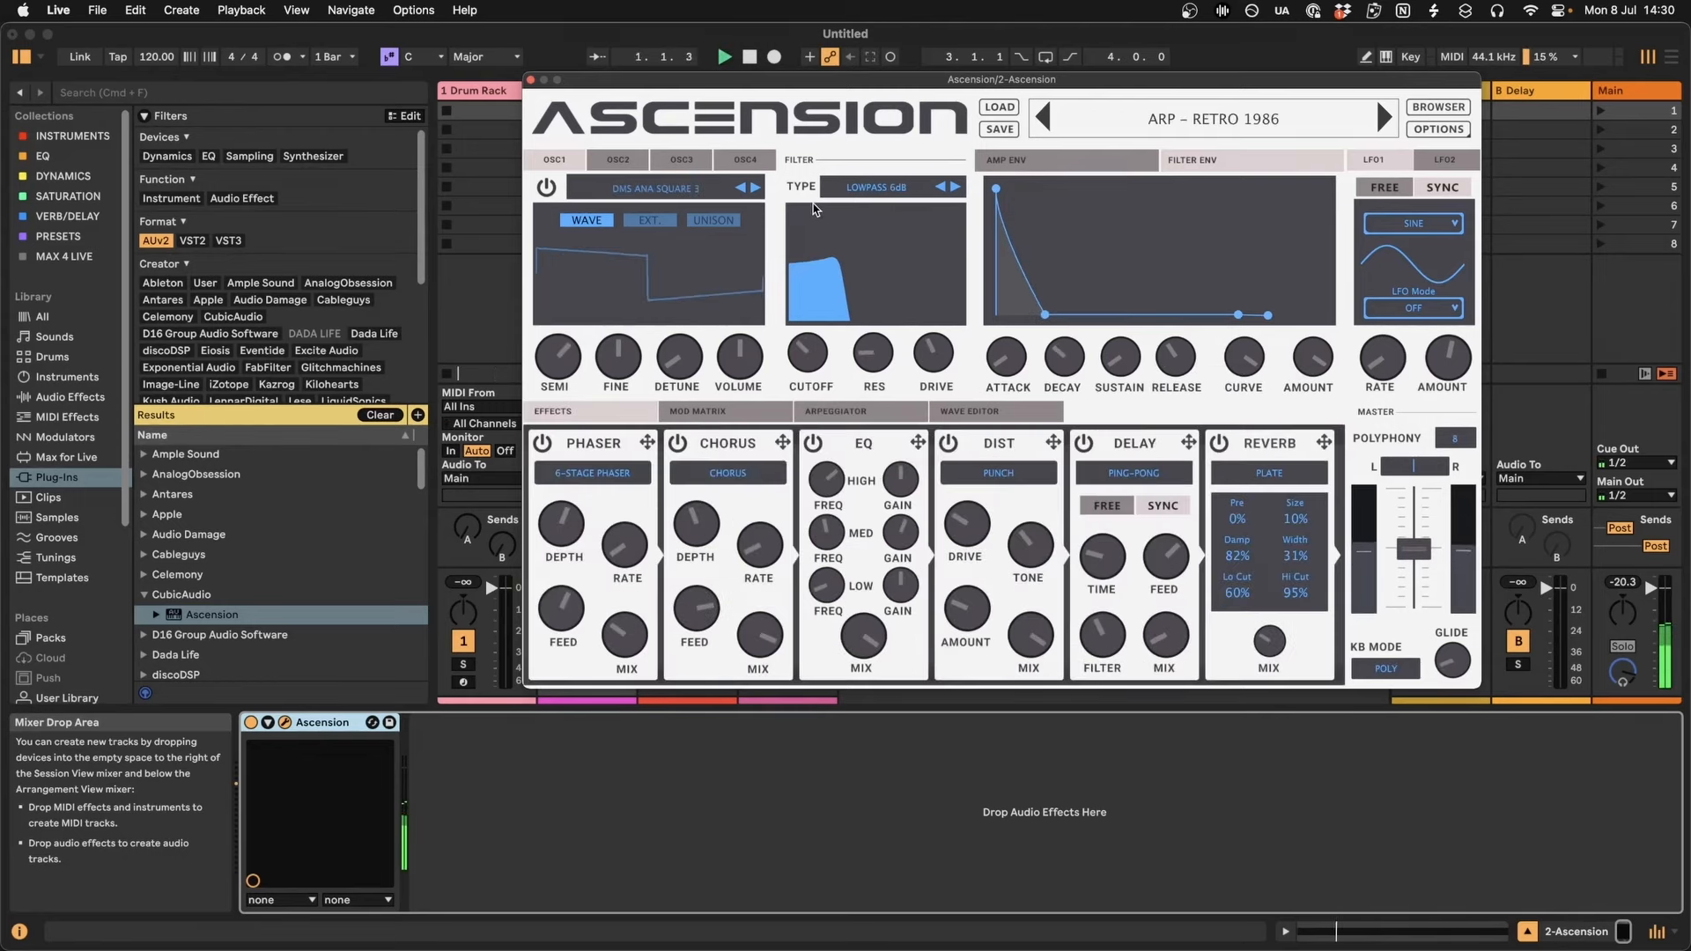
# Show the arpeggiator of the ARP – RETRO 1986 preset and examine its available modes.
pyautogui.moveTo(706, 97)
pyautogui.mouseDown()
pyautogui.moveTo(757, 115)
pyautogui.moveTo(718, 98)
pyautogui.mouseUp()
pyautogui.click(856, 417)
pyautogui.click(803, 416)
pyautogui.click(861, 414)
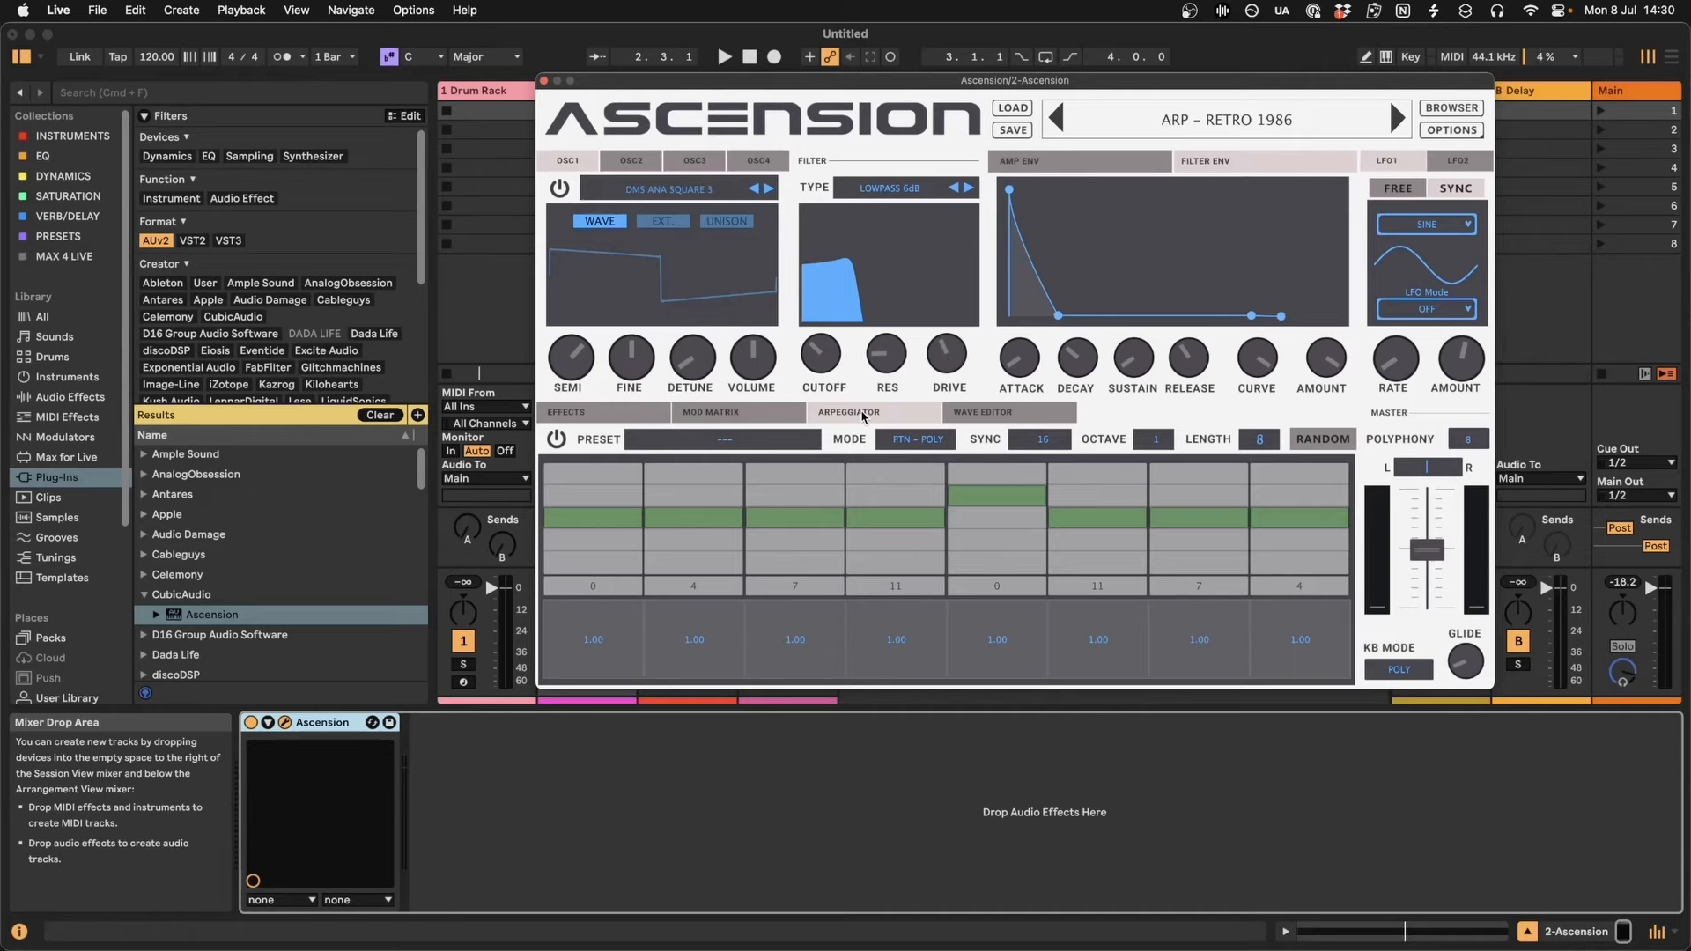
pyautogui.click(907, 439)
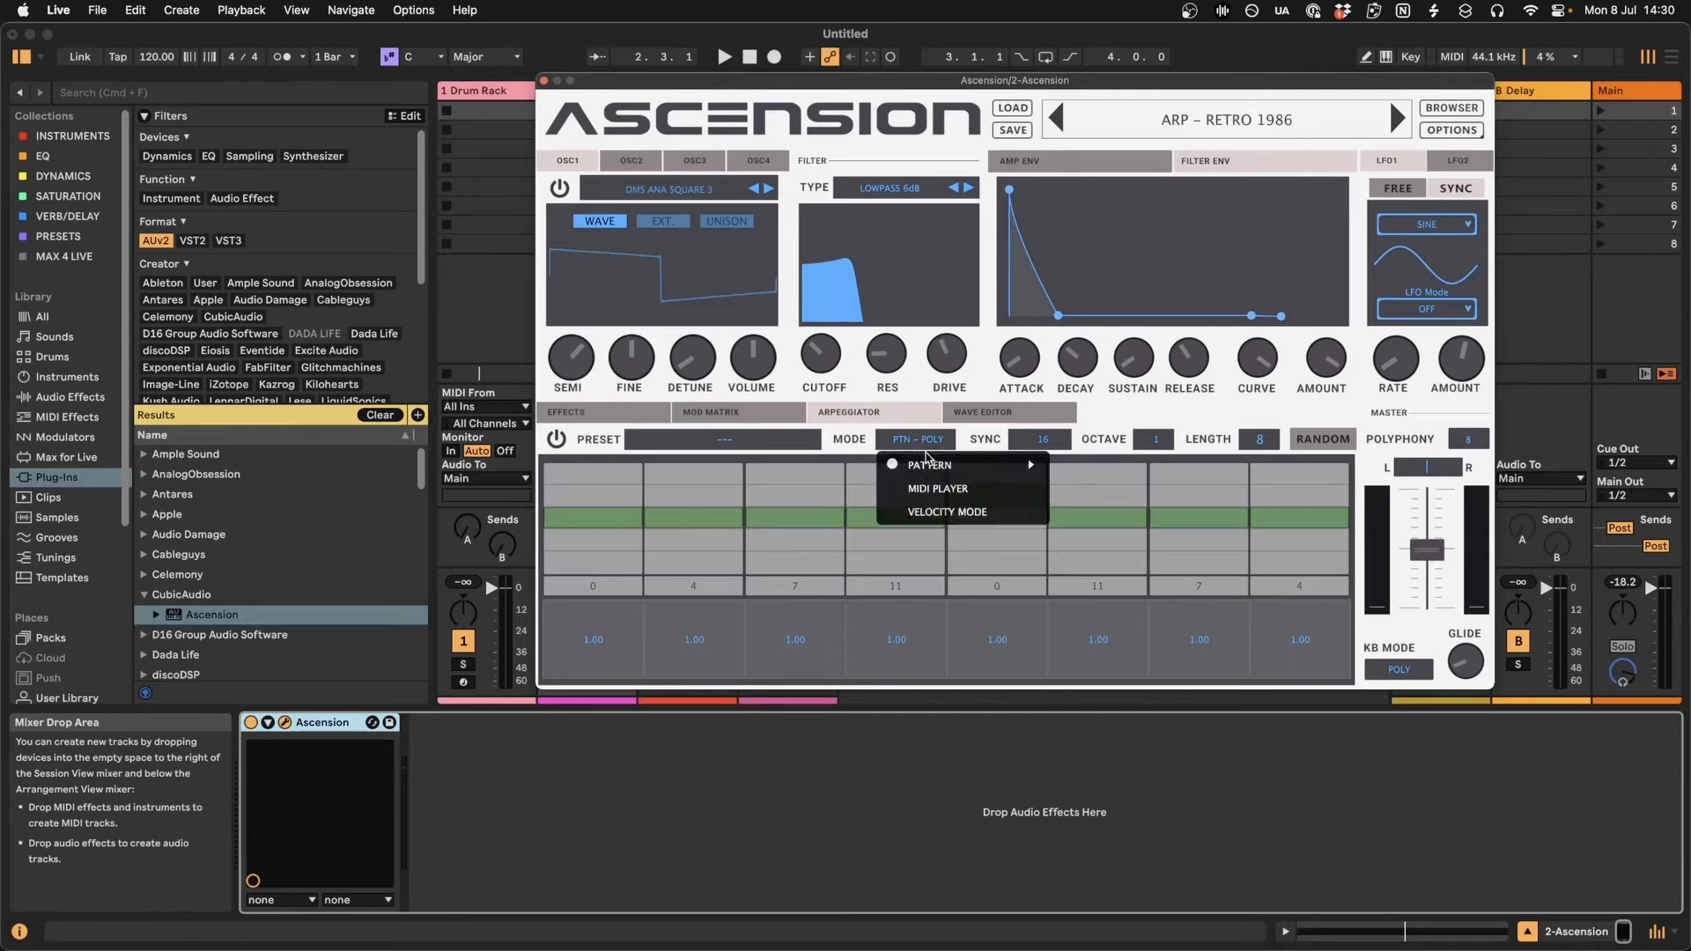
pyautogui.click(920, 444)
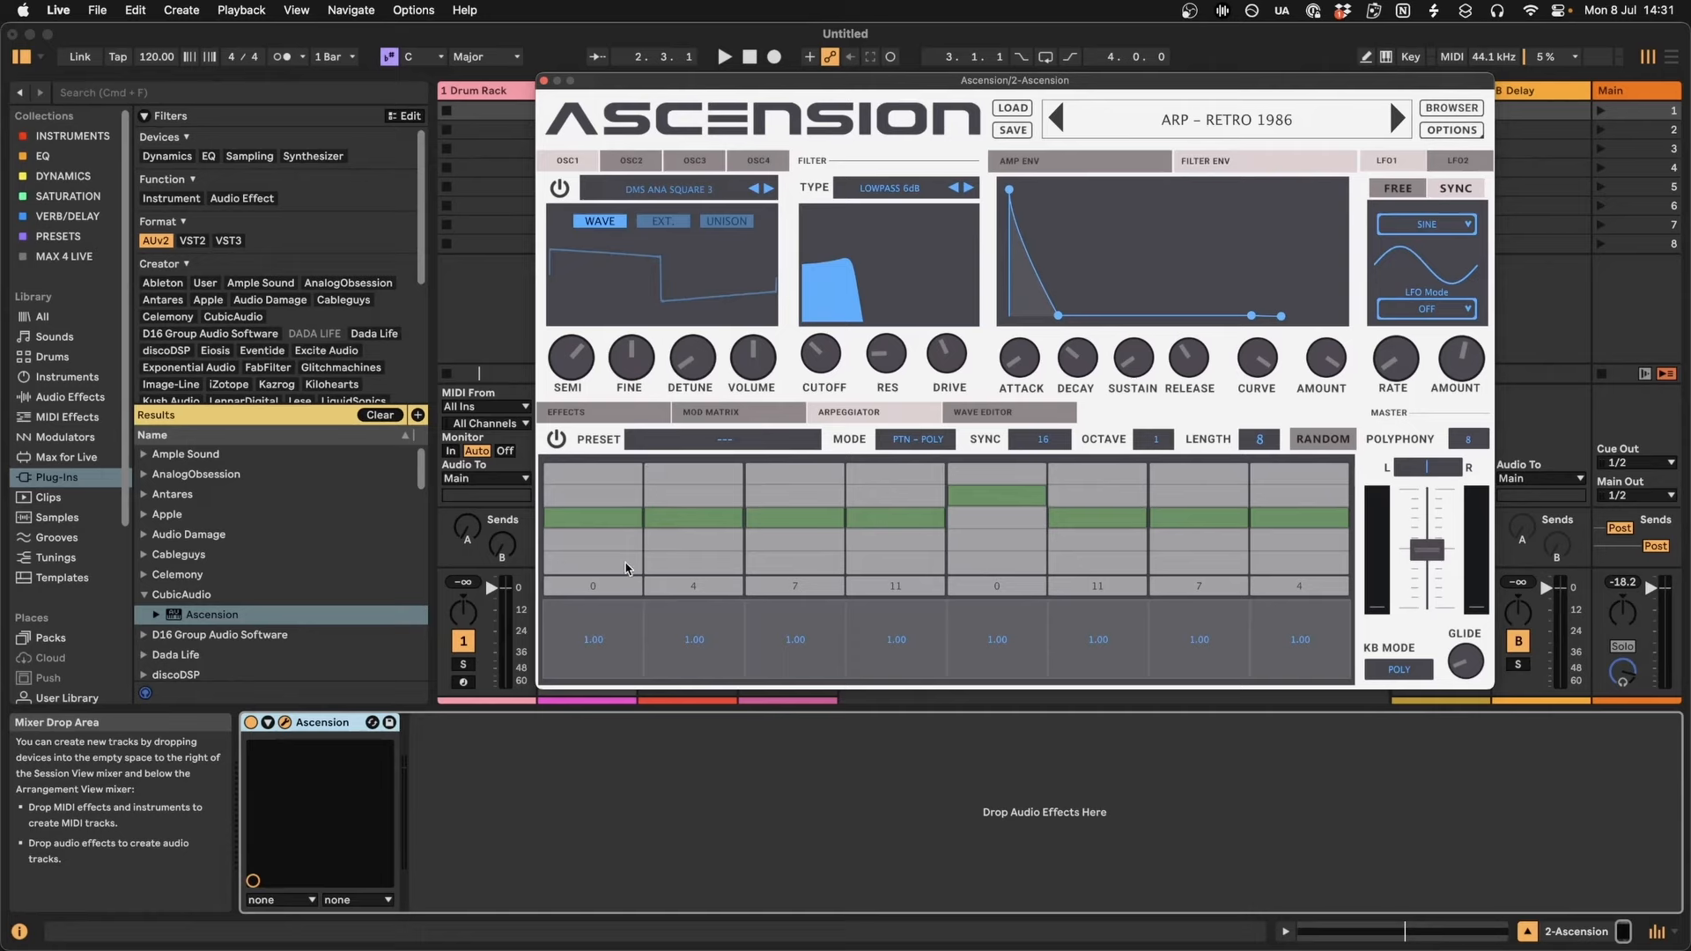
# Play the arpeggio, mute its fourth and seventh steps, and switch both steps back on.
pyautogui.press('space')
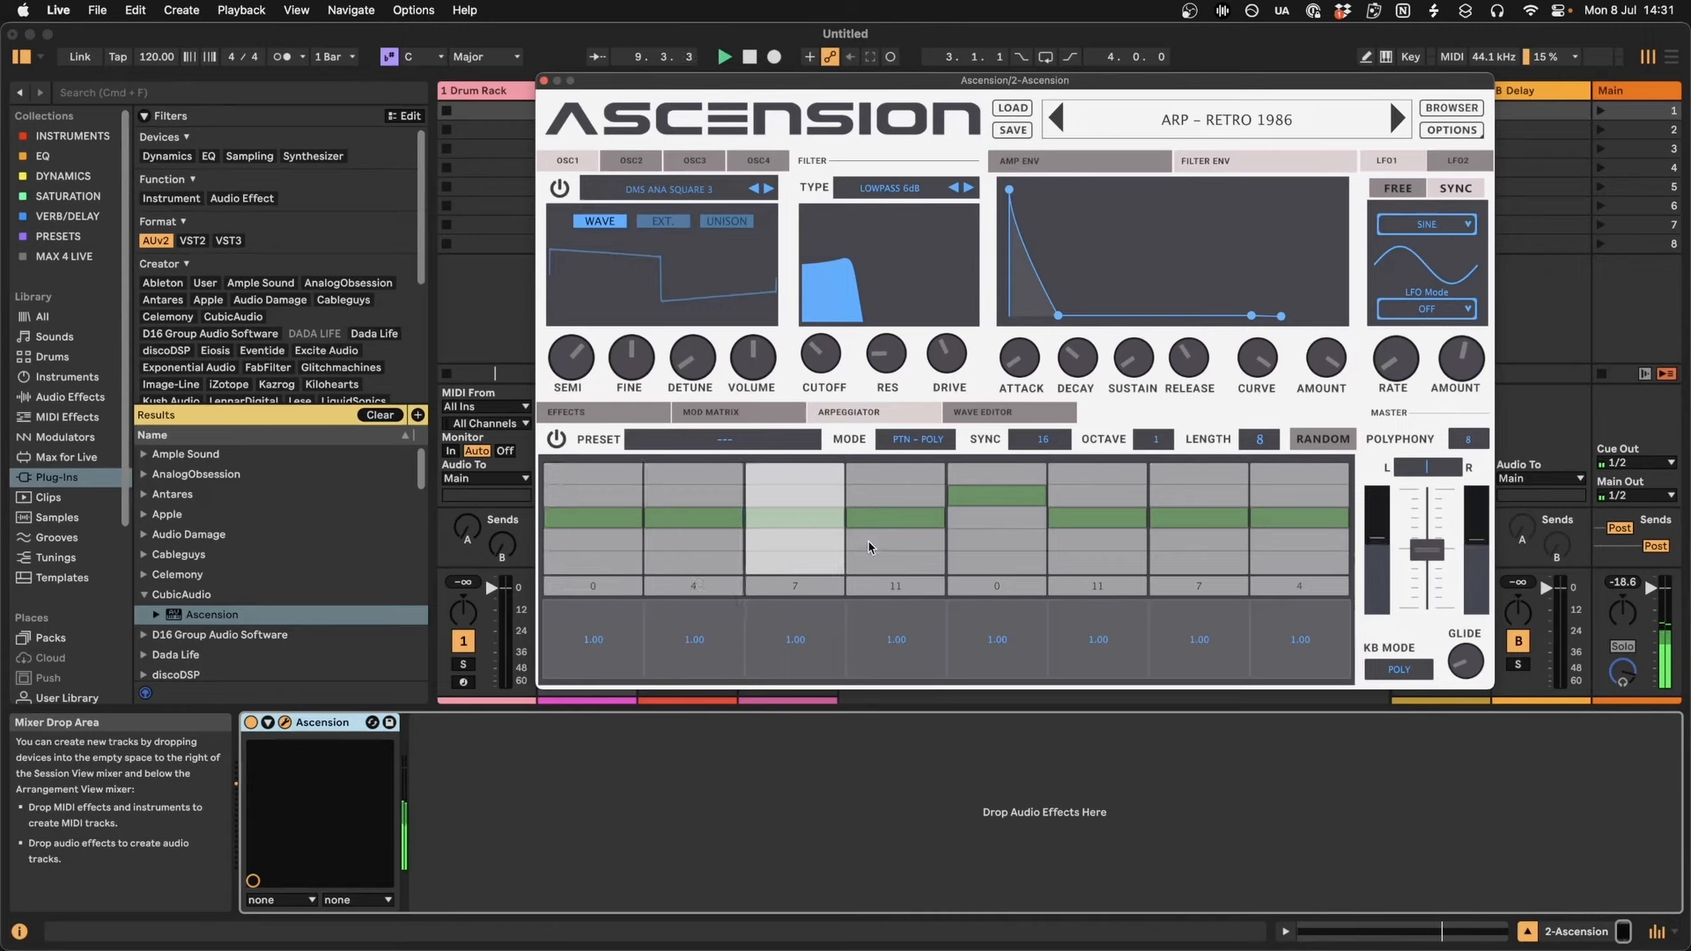
pyautogui.click(1162, 525)
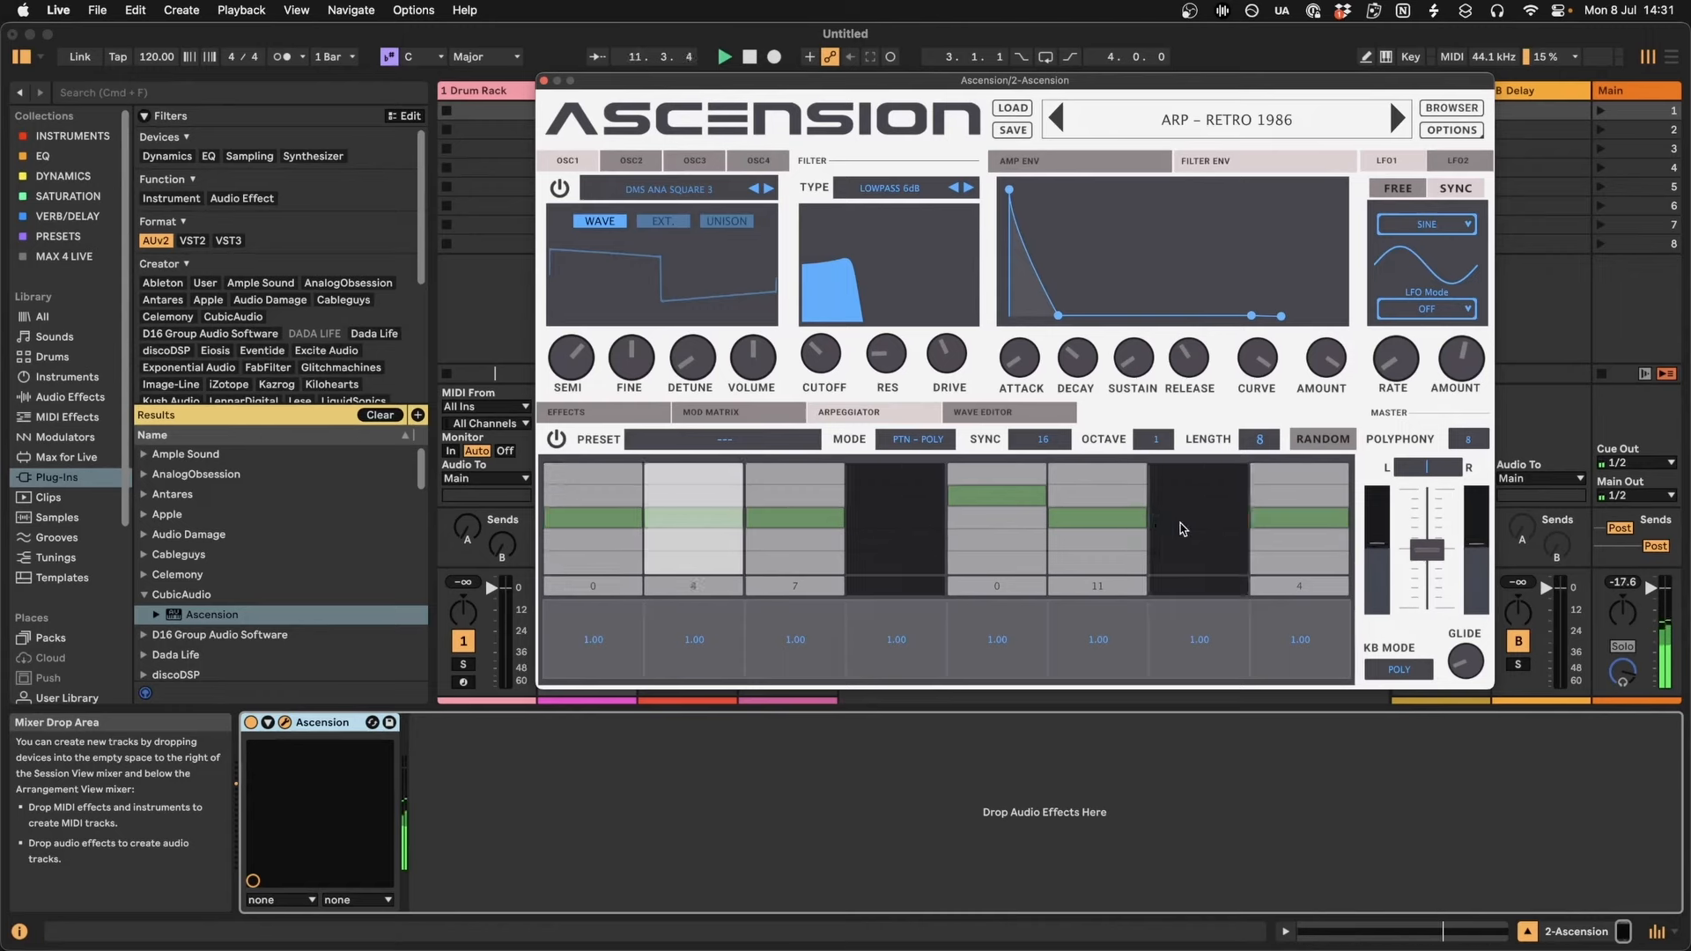
pyautogui.click(1178, 527)
pyautogui.click(916, 523)
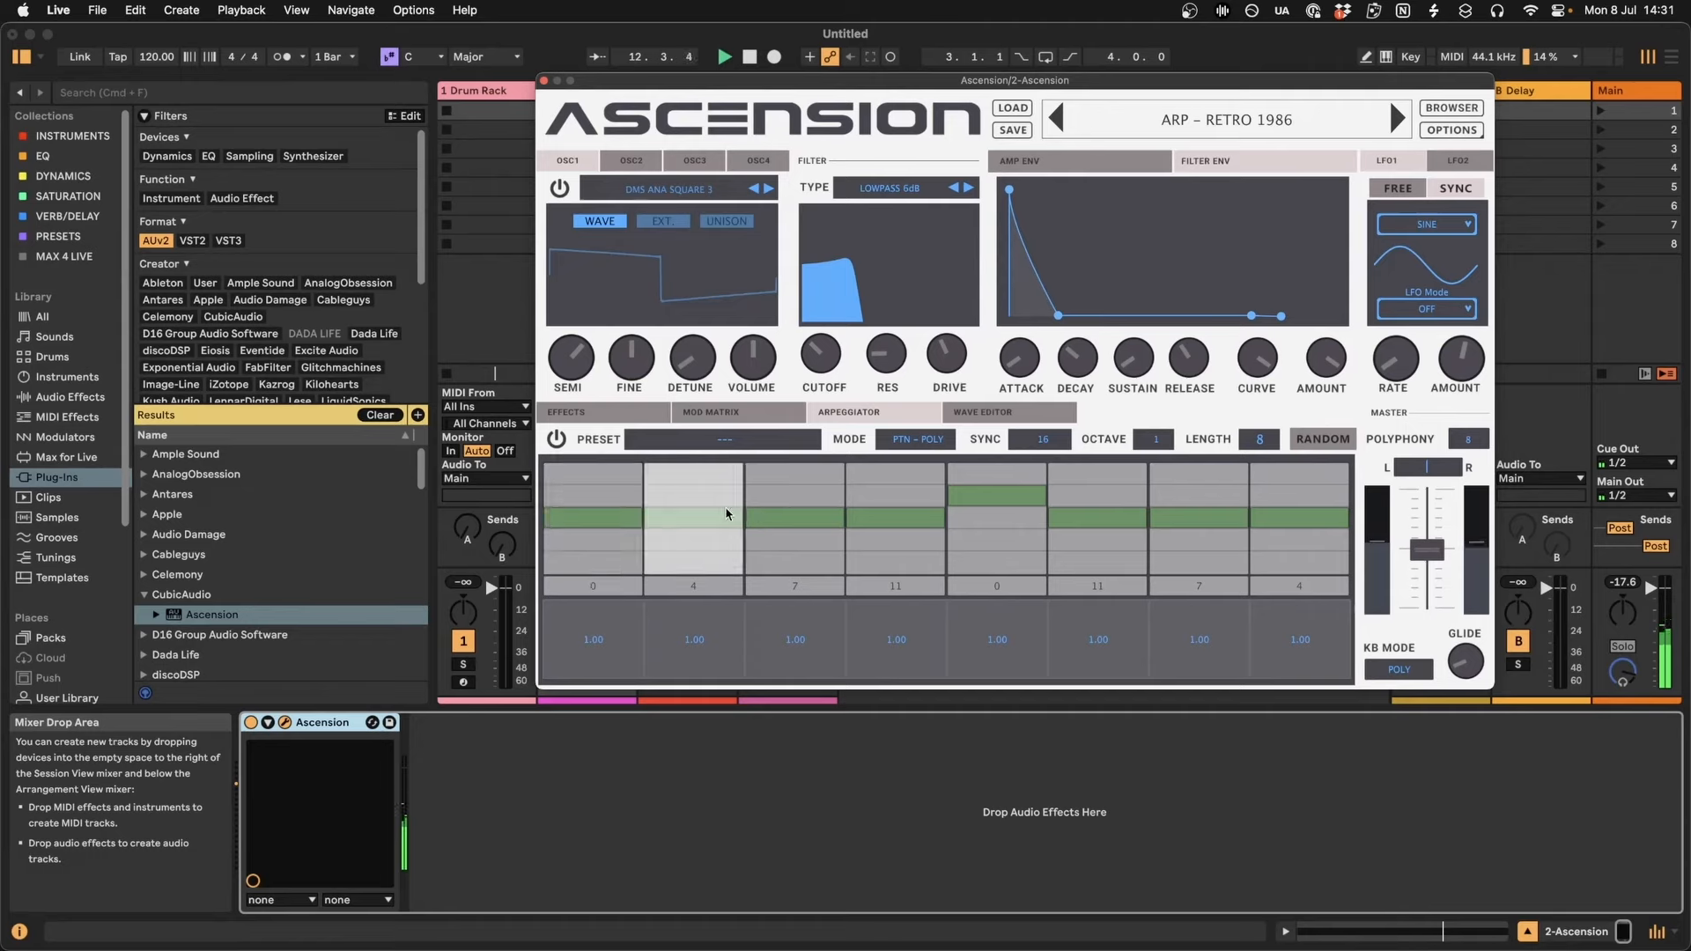
# Move the arpeggiator's second step up to the highest row and its fourth step down one row.
pyautogui.click(708, 476)
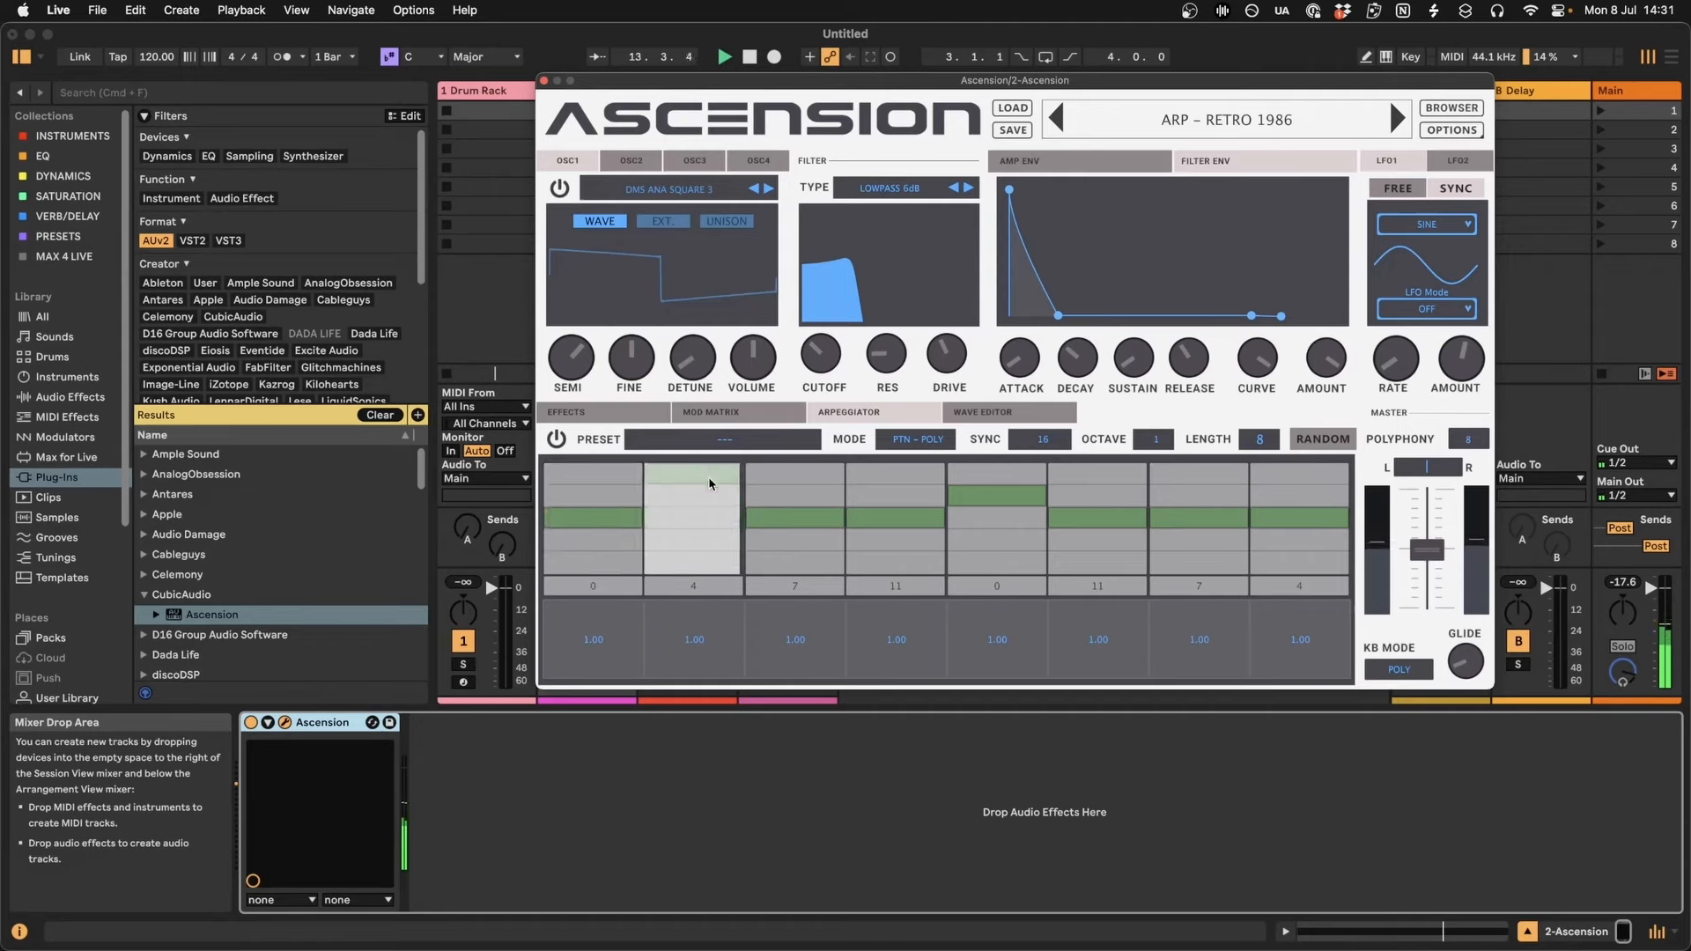
pyautogui.click(920, 539)
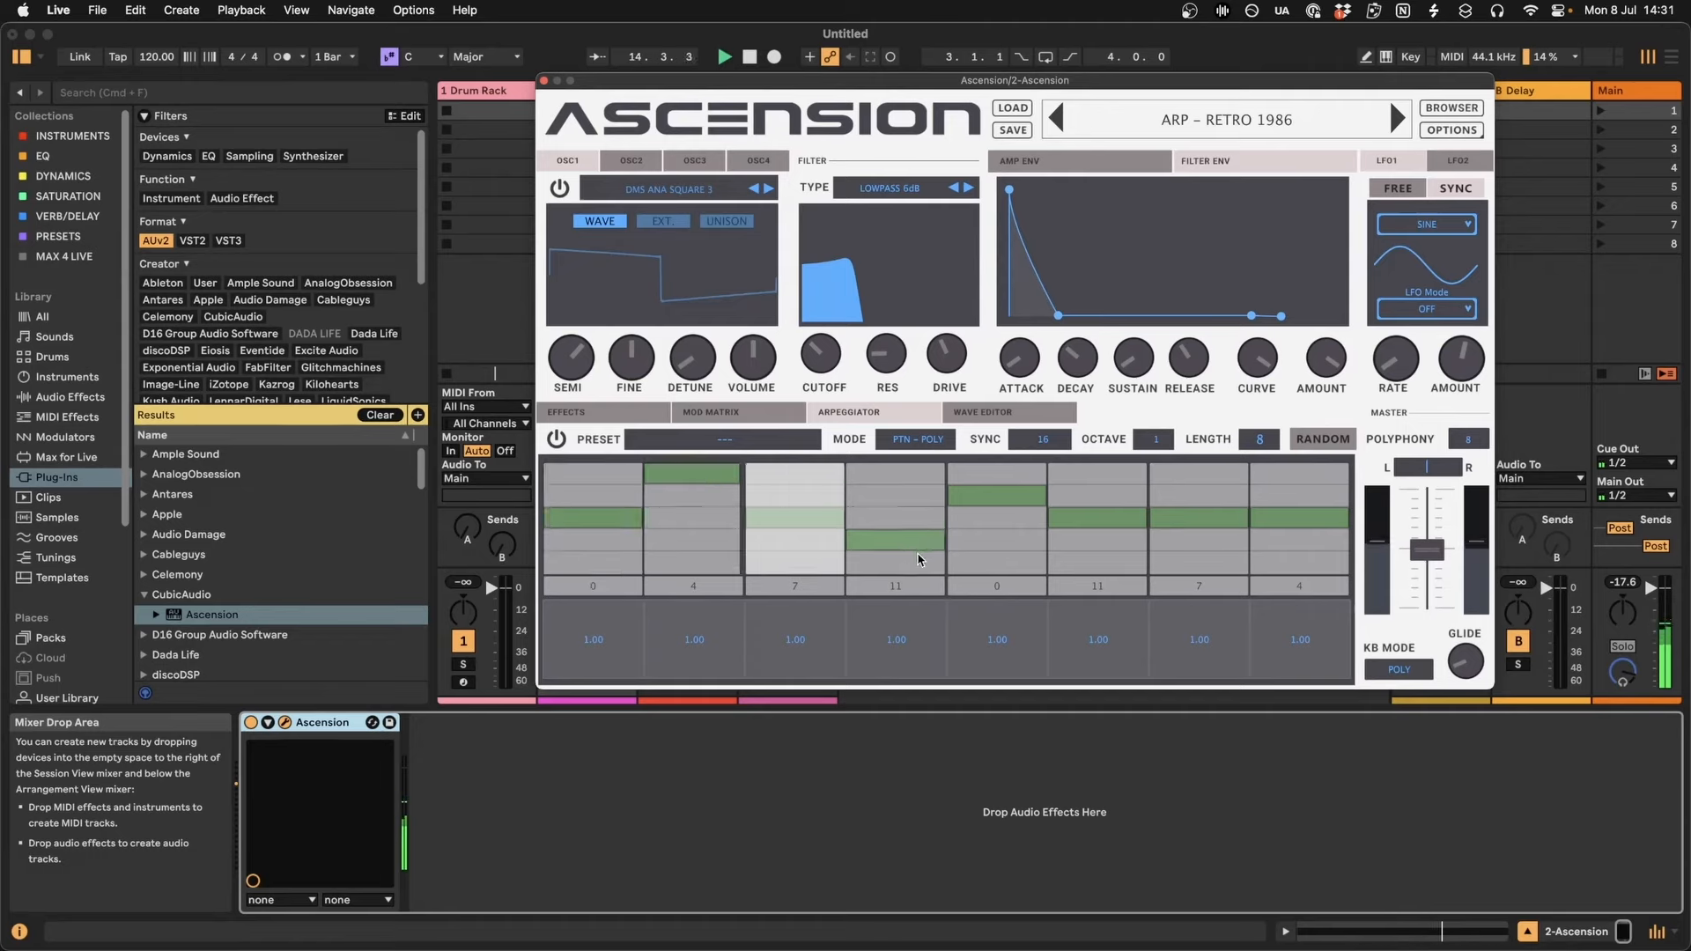
# Return the arpeggiator's fourth step to the middle row and shorten the lengths of the second, third and sixth steps.
pyautogui.click(905, 521)
pyautogui.click(729, 496)
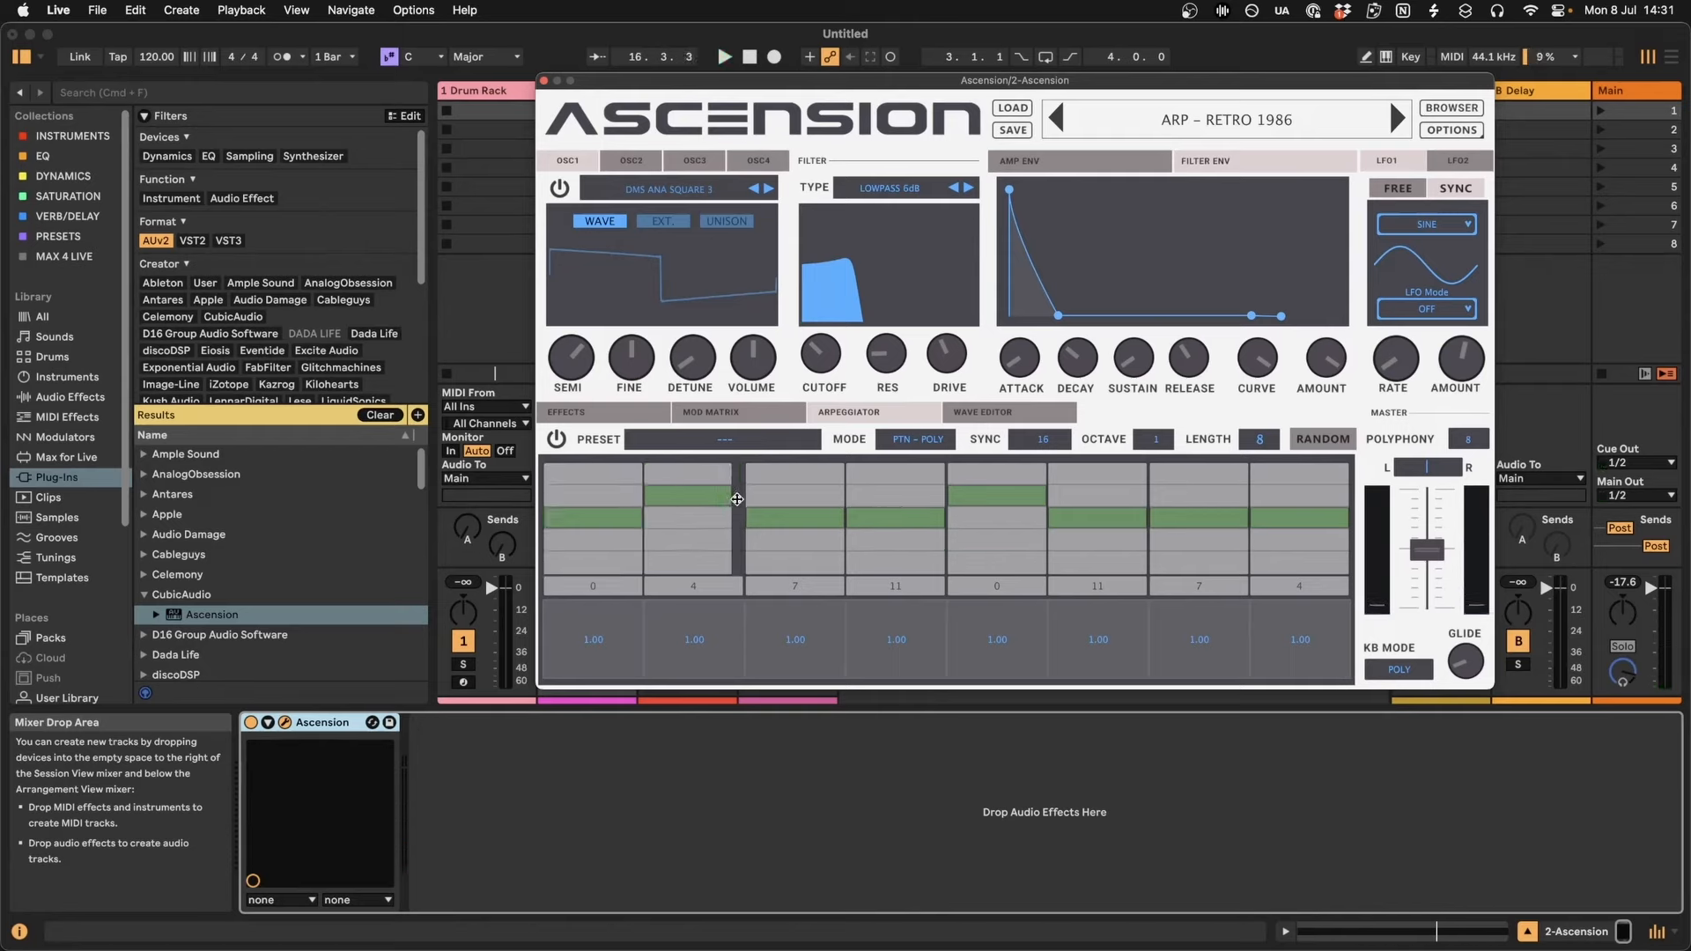
pyautogui.click(803, 497)
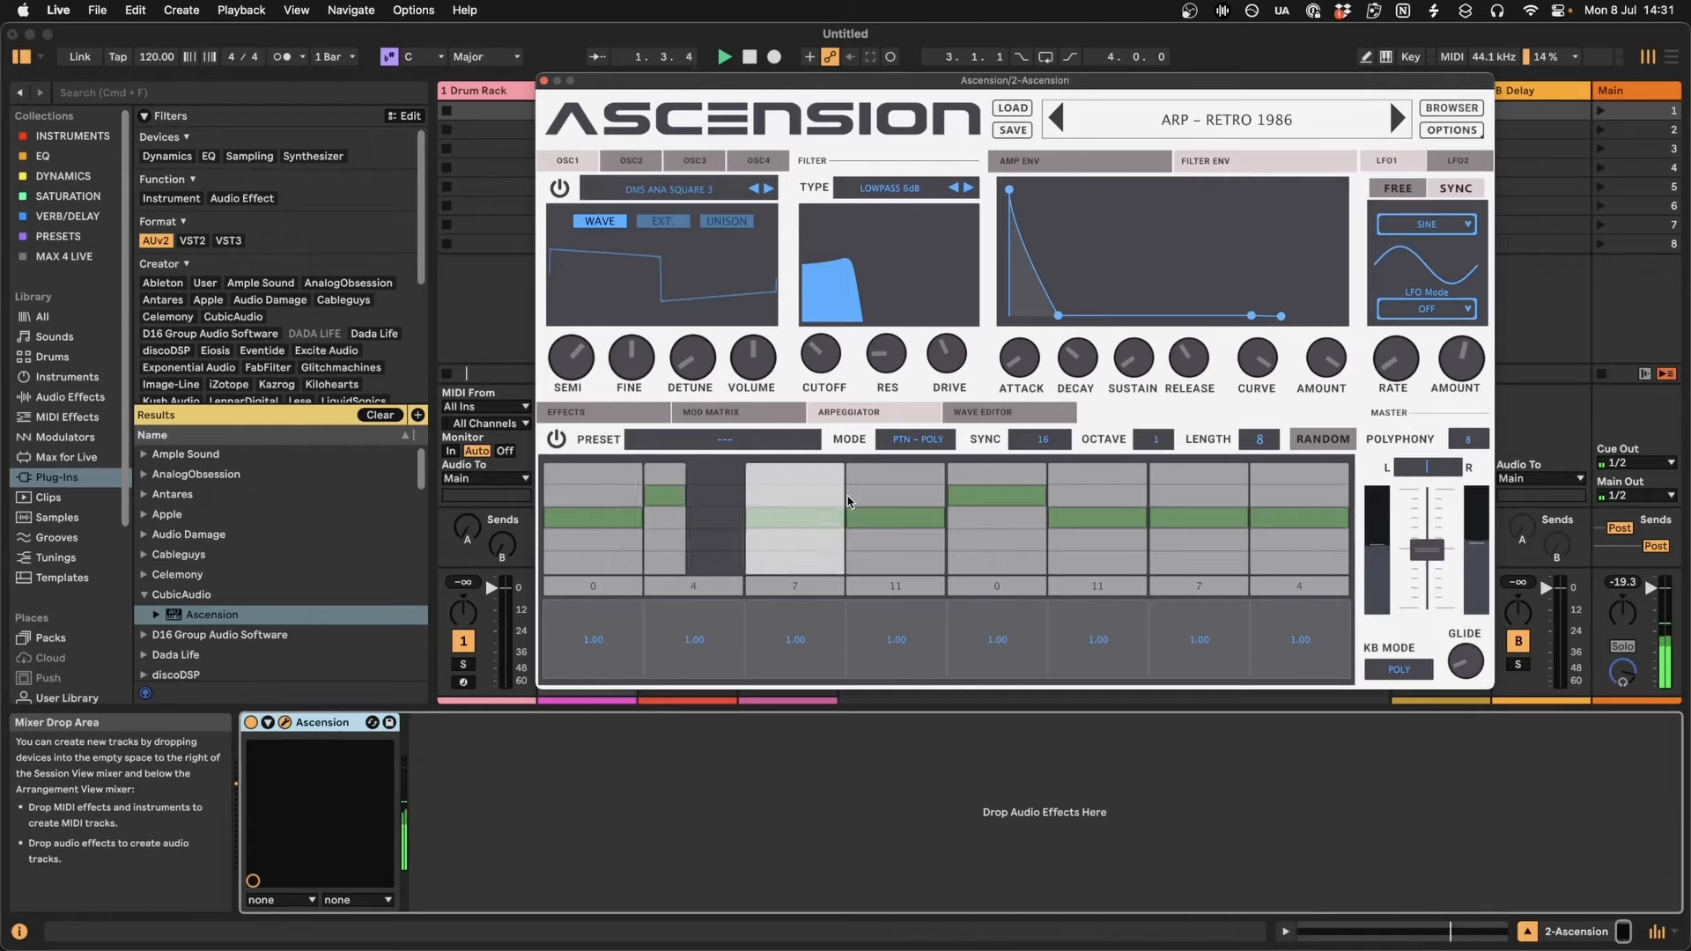
pyautogui.moveTo(804, 499); pyautogui.dragTo(779, 498)
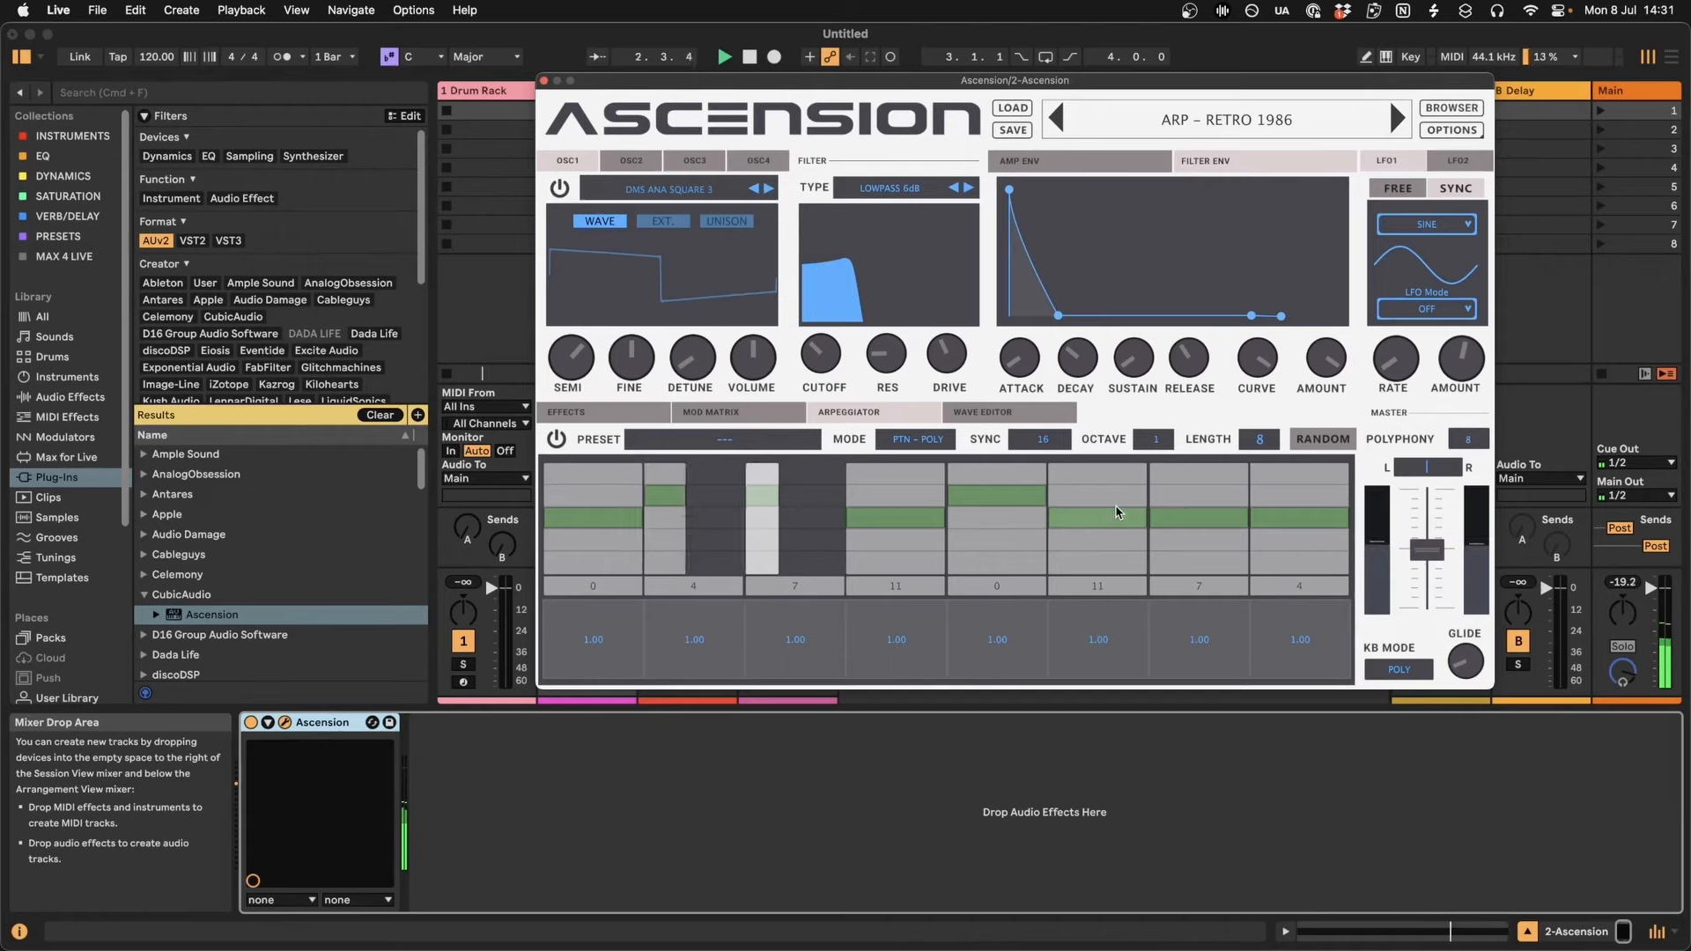
pyautogui.moveTo(1139, 503); pyautogui.dragTo(1079, 508)
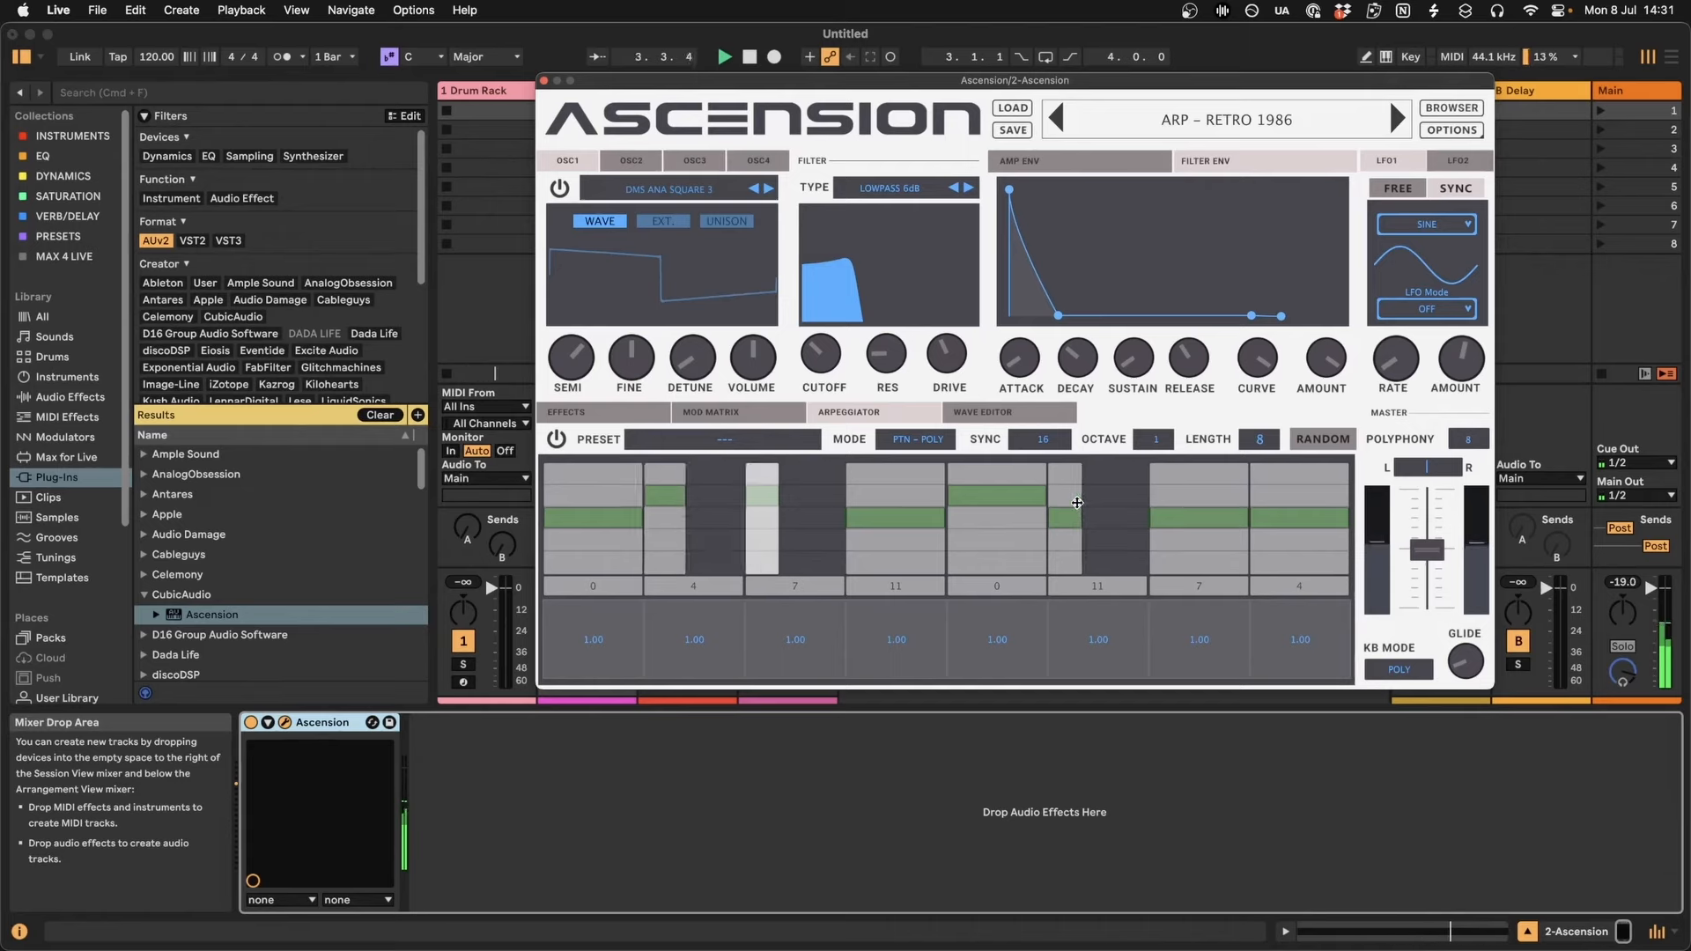
pyautogui.click(1081, 502)
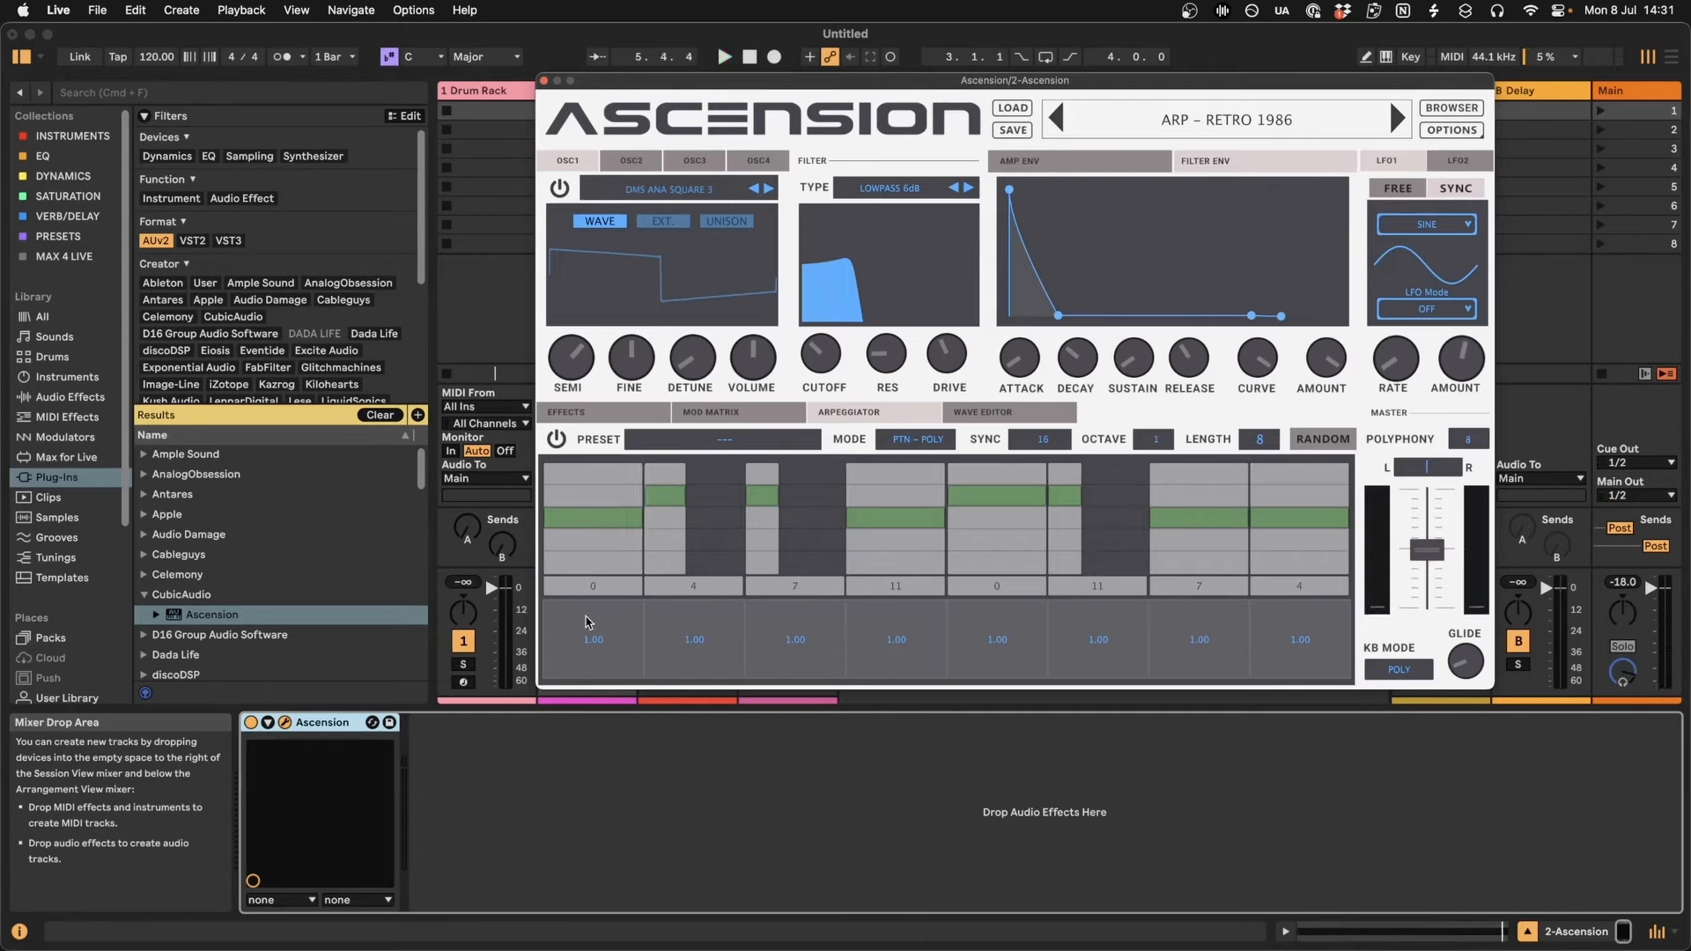
# Play the arpeggio and lower the values below steps two to five, seven (0.48) and eight (0.60).
pyautogui.click(700, 633)
pyautogui.moveTo(800, 619); pyautogui.dragTo(798, 652)
pyautogui.press('space')
pyautogui.click(913, 626)
pyautogui.moveTo(913, 626); pyautogui.dragTo(914, 630)
pyautogui.click(1010, 634)
pyautogui.click(1197, 639)
pyautogui.moveTo(1304, 633); pyautogui.dragTo(1304, 678)
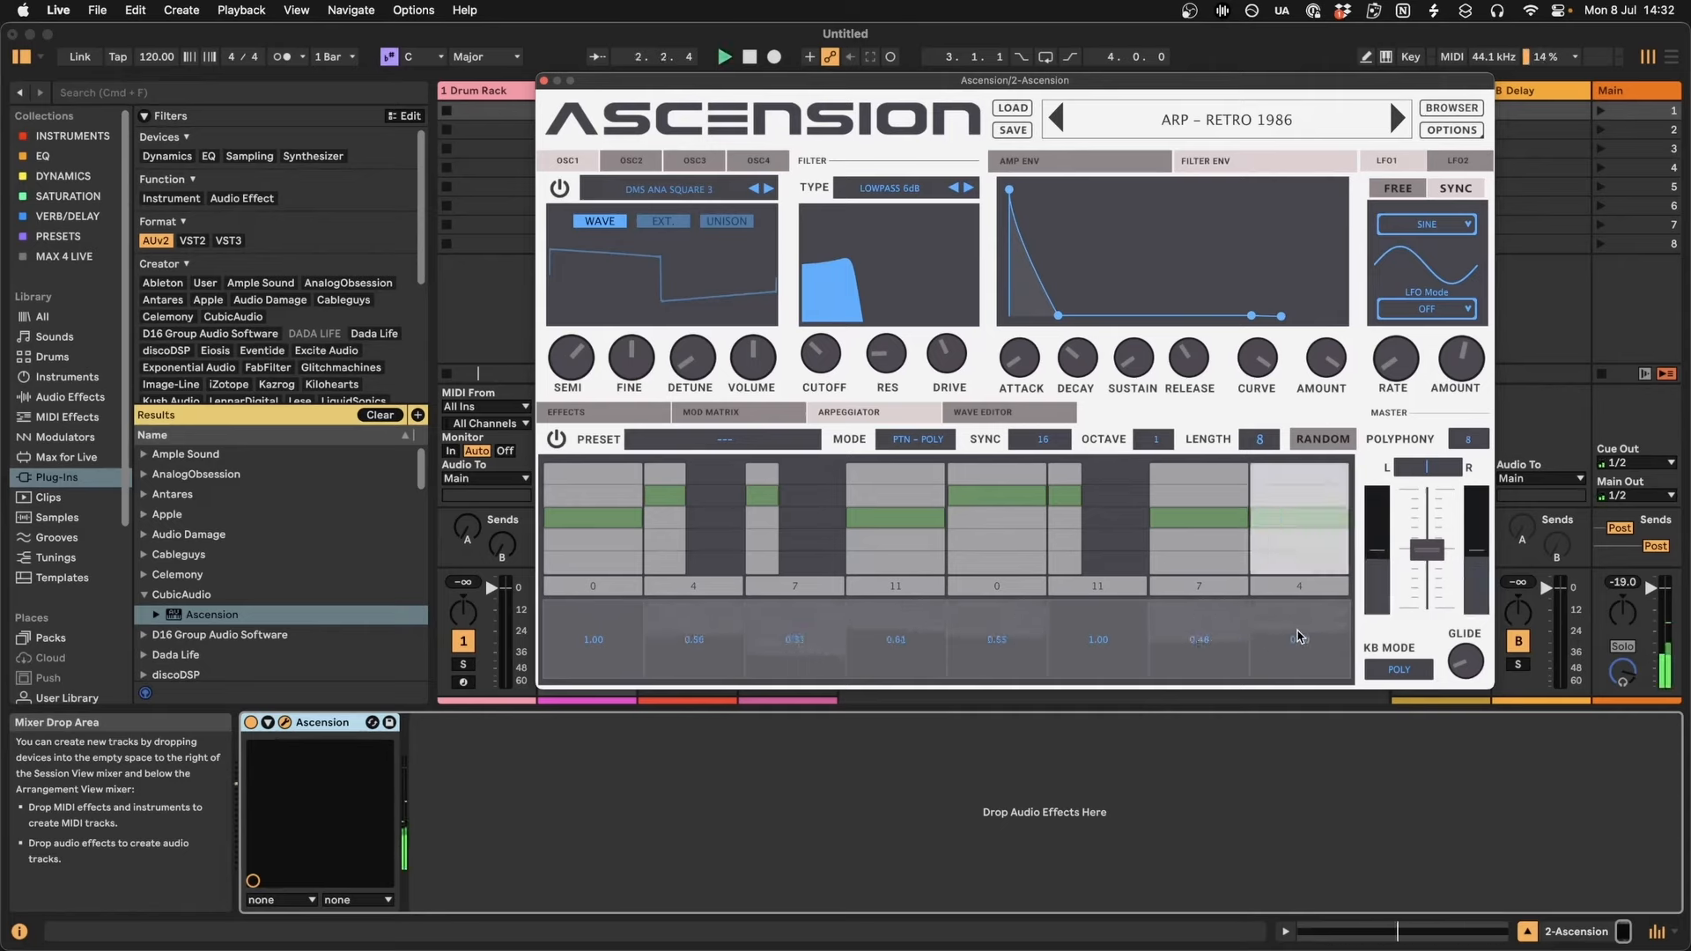
pyautogui.click(1283, 633)
pyautogui.press('space')
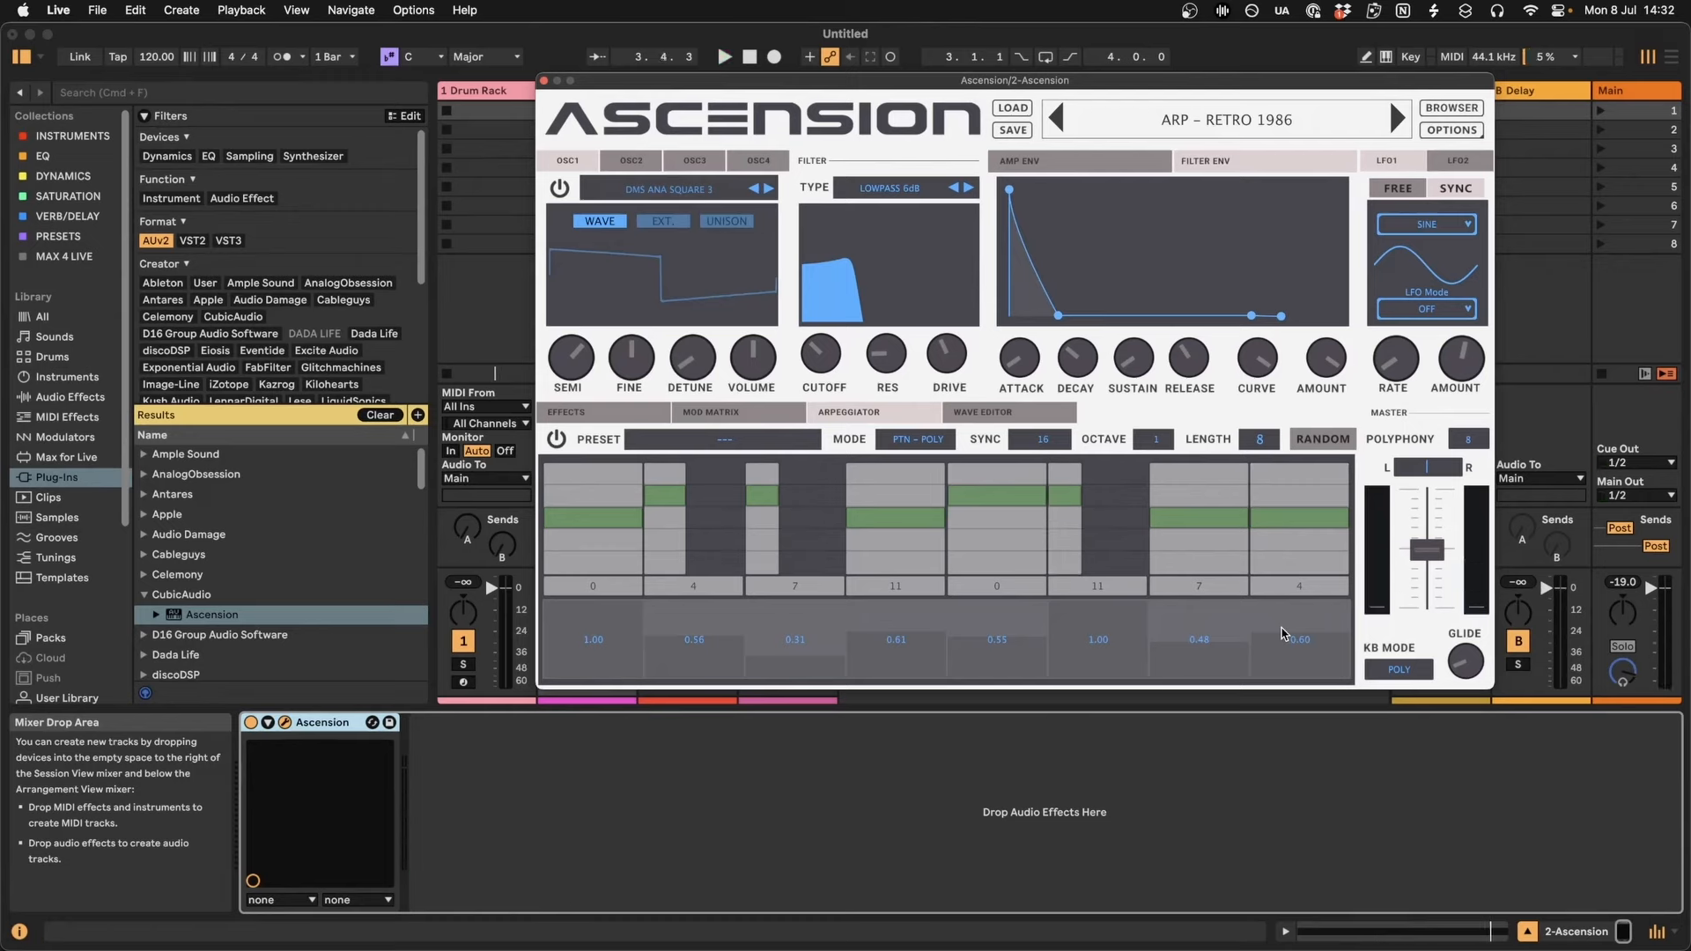
# Switch the arpeggiator to MIDI Player mode and show OSC1's waveform in the Wave Editor.
pyautogui.click(915, 439)
pyautogui.click(974, 496)
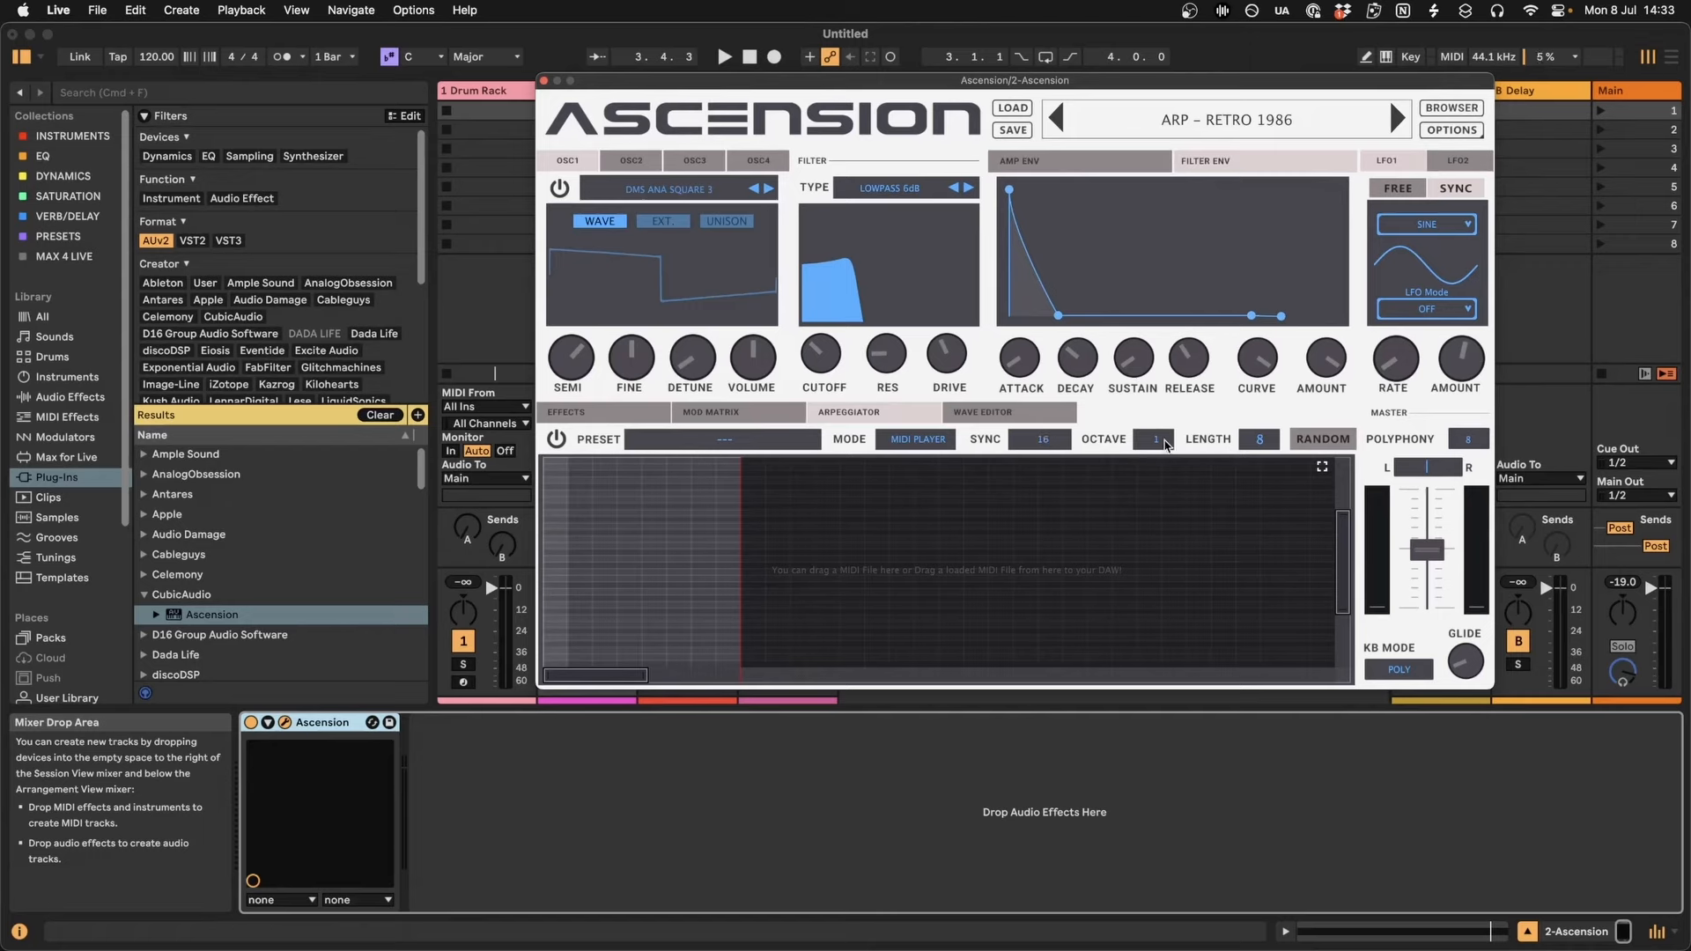
pyautogui.click(973, 414)
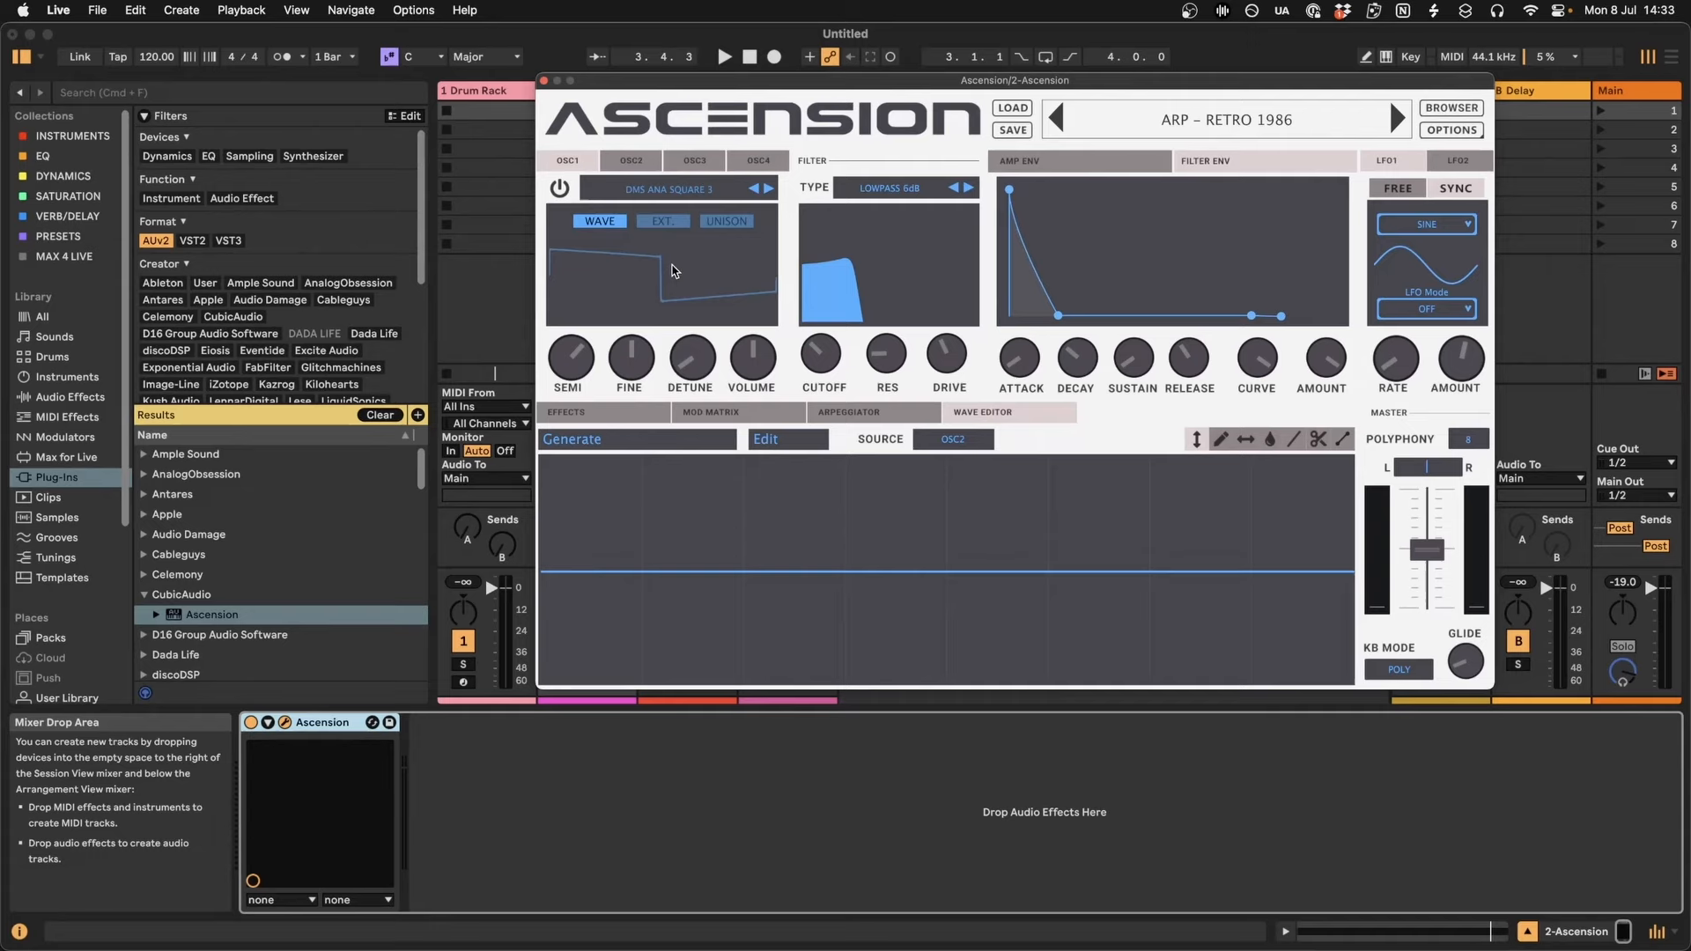
pyautogui.click(704, 283)
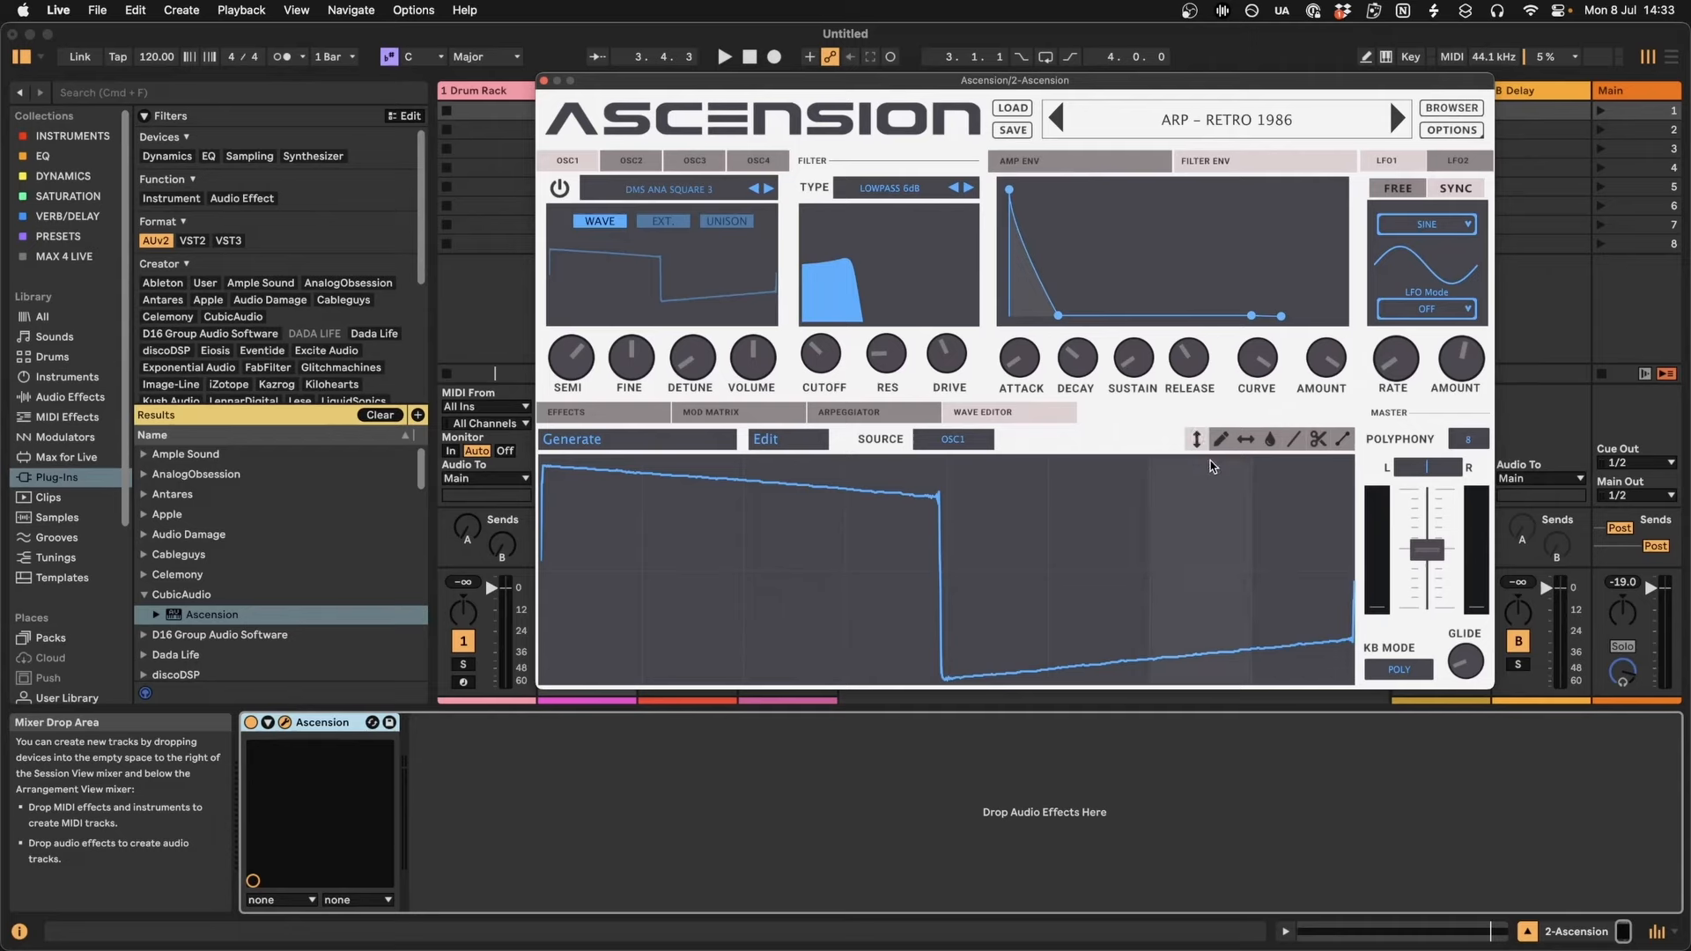
# Redraw OSC1's waveform freehand with a dip before the midpoint and a narrow pulse after it, and smooth the whole curve.
pyautogui.click(1221, 439)
pyautogui.moveTo(675, 478)
pyautogui.mouseDown()
pyautogui.moveTo(811, 558)
pyautogui.moveTo(896, 495)
pyautogui.moveTo(937, 495)
pyautogui.mouseUp()
pyautogui.moveTo(1092, 578)
pyautogui.mouseDown()
pyautogui.moveTo(1664, 557)
pyautogui.moveTo(530, 585)
pyautogui.moveTo(754, 604)
pyautogui.mouseUp()
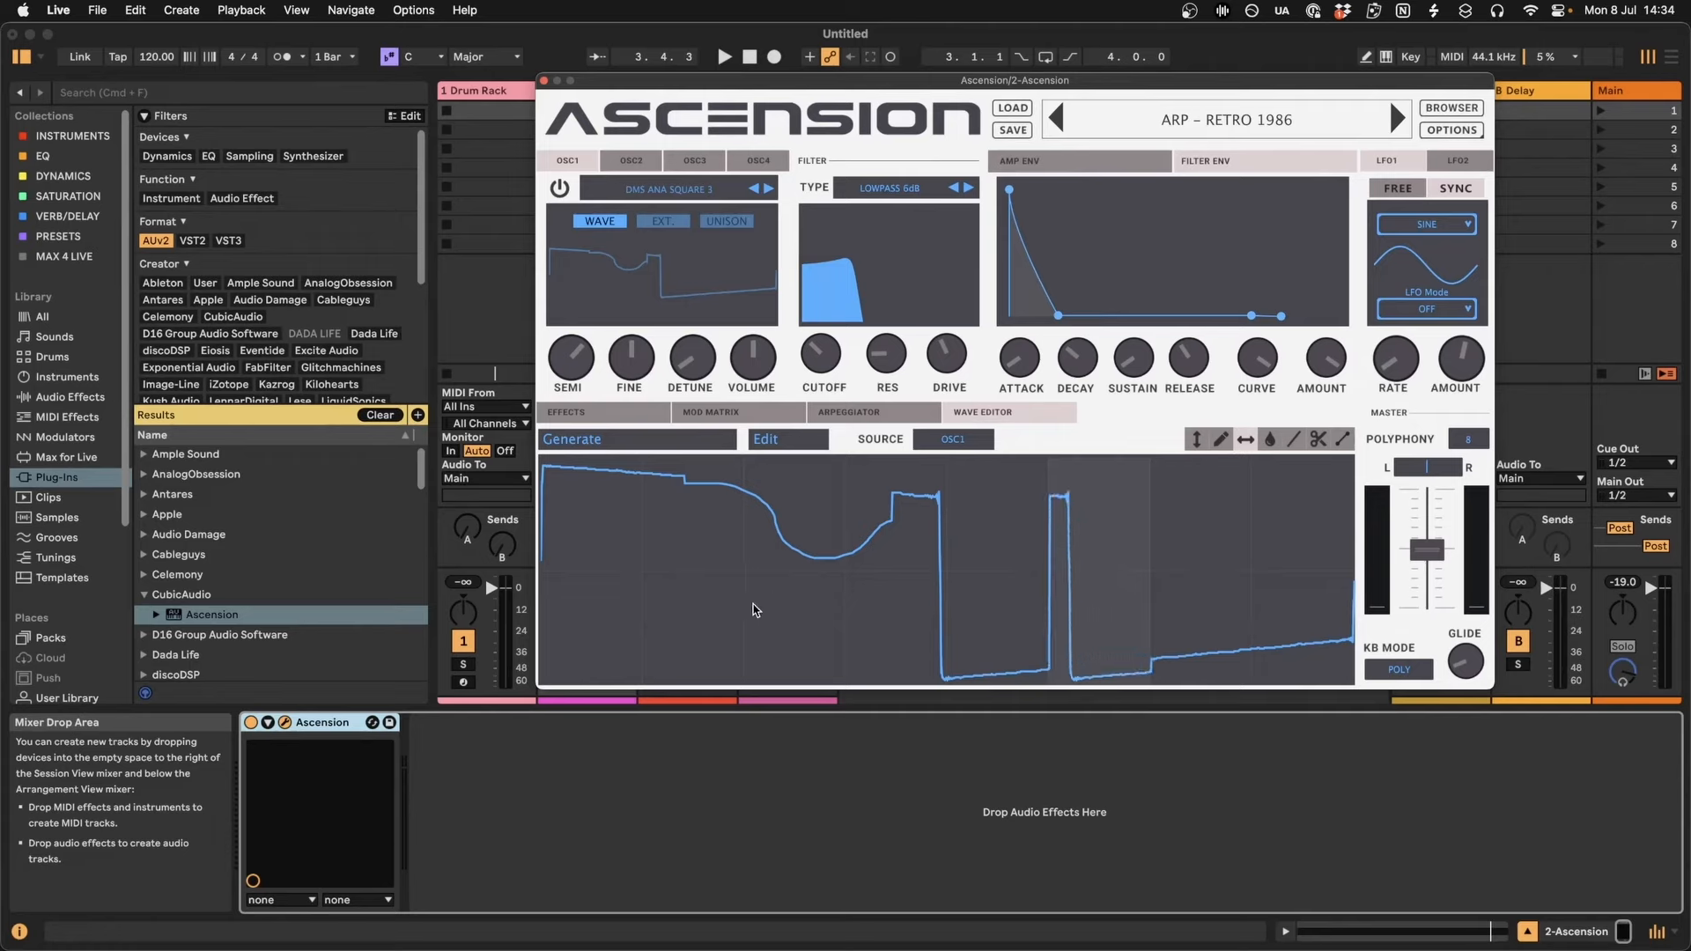
pyautogui.click(1269, 438)
pyautogui.moveTo(1327, 540); pyautogui.dragTo(555, 487)
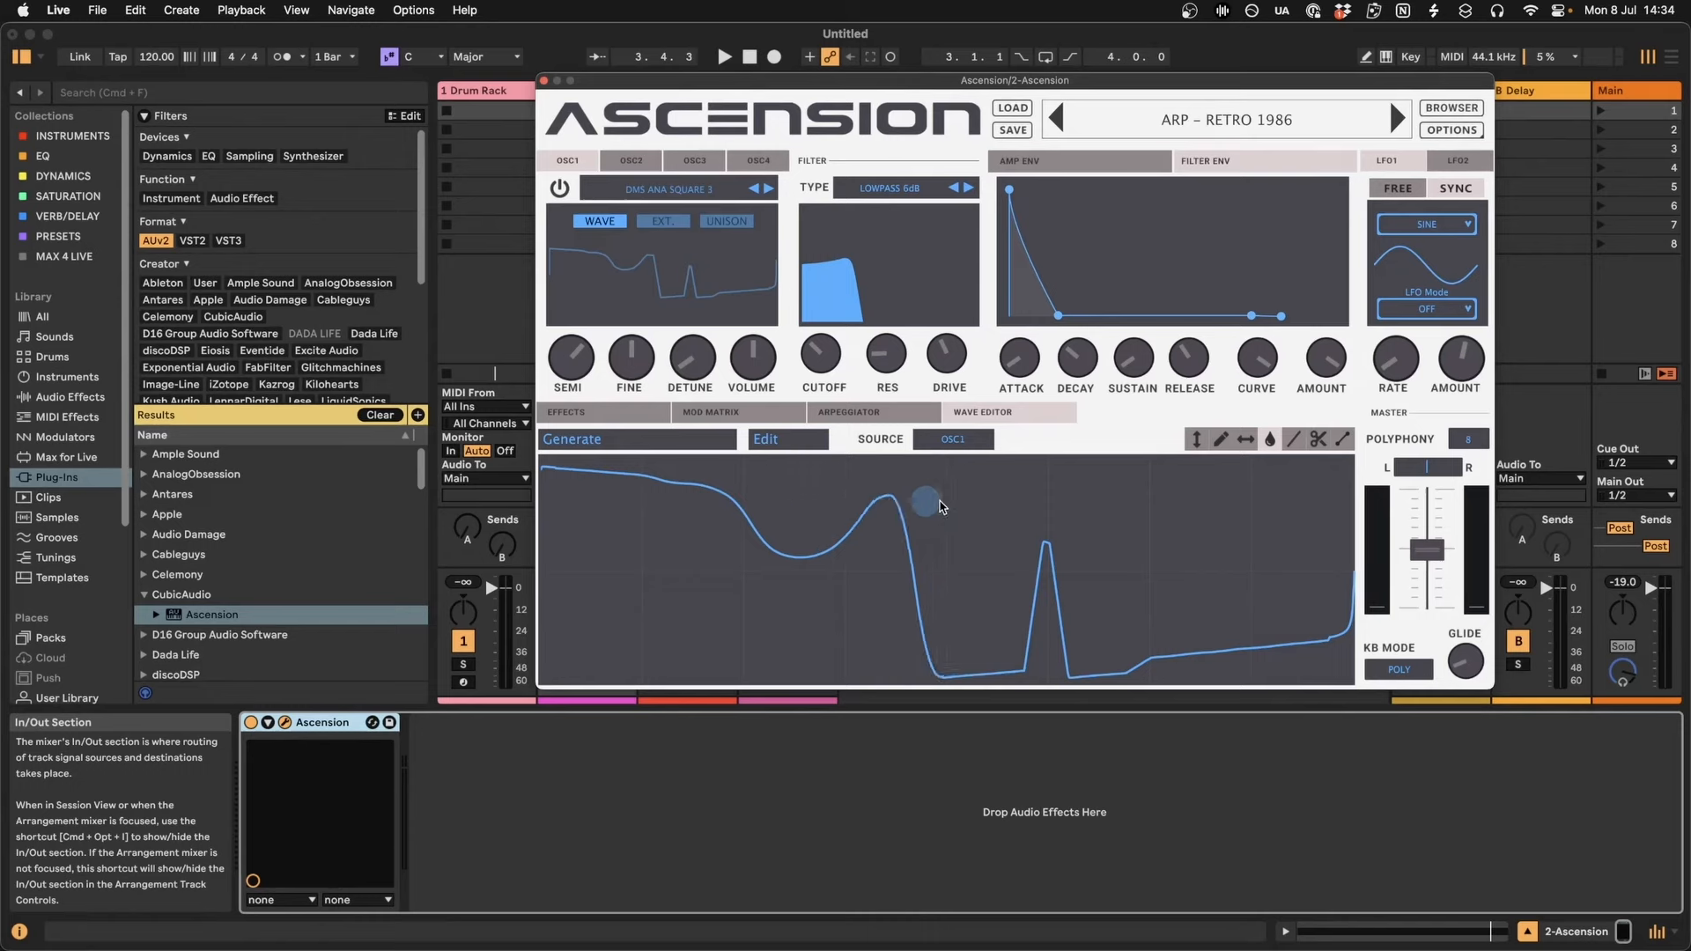
# Set the arpeggiator mode to PTN – UP, play the edited waveform and return to the Wave Editor.
pyautogui.click(849, 412)
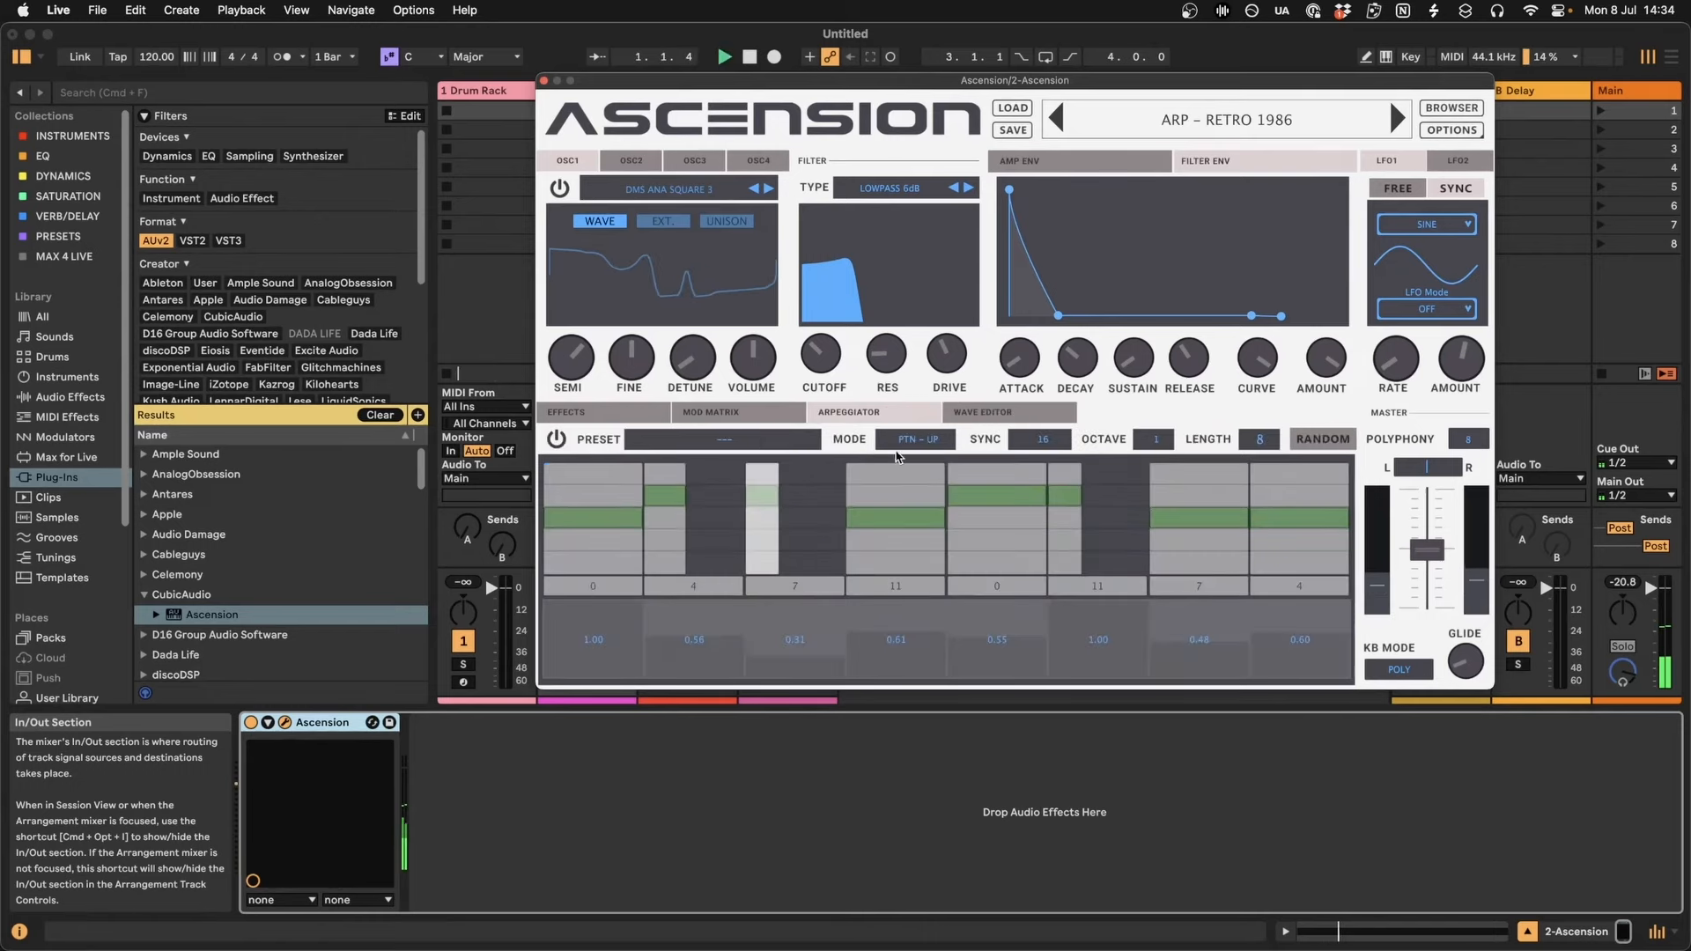
pyautogui.click(983, 412)
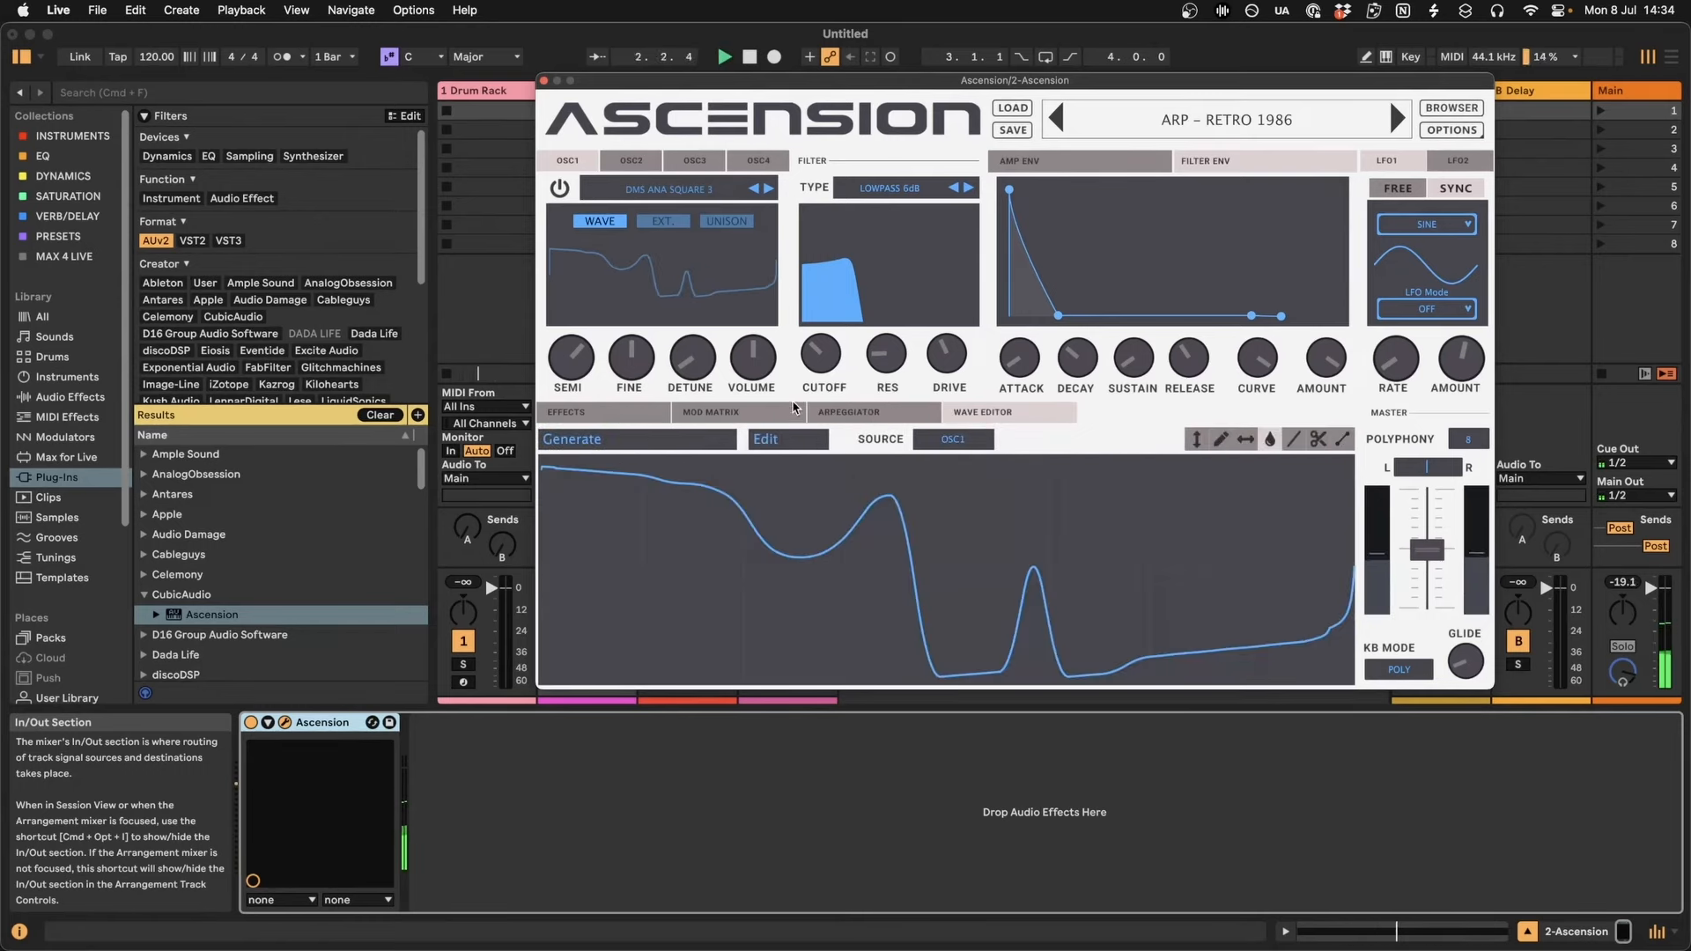
# Undo the smoothing and freehand edits of OSC1's waveform one by one and stop playback.
pyautogui.click(803, 439)
pyautogui.click(826, 468)
pyautogui.click(803, 443)
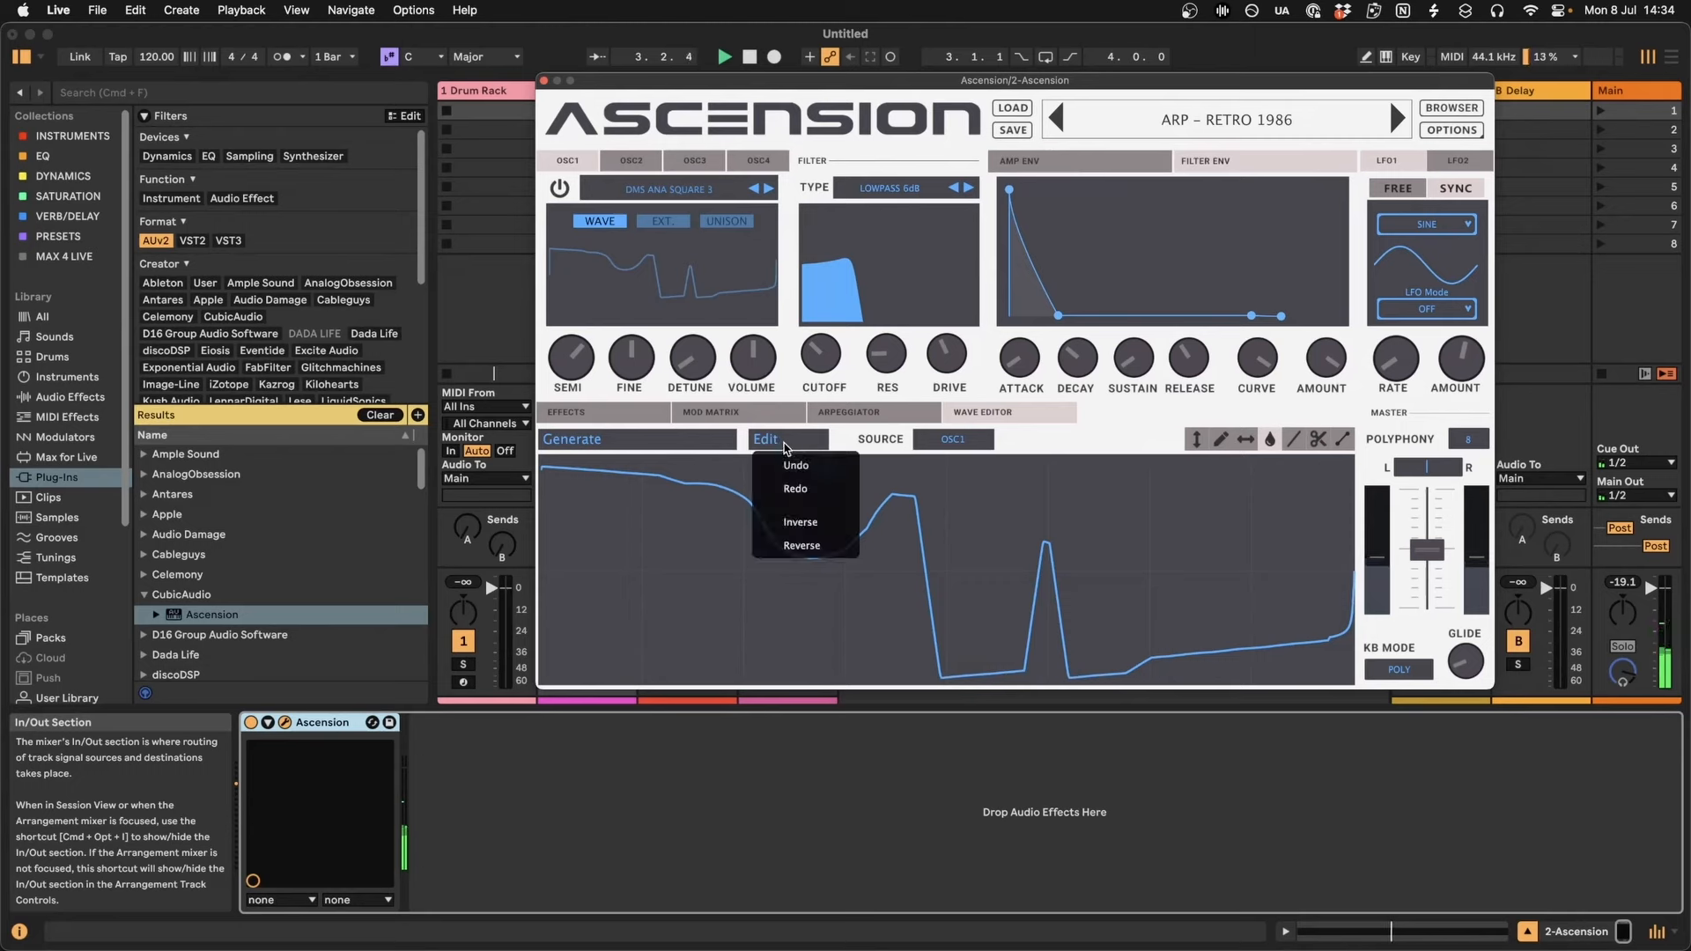
pyautogui.click(803, 464)
pyautogui.click(801, 443)
pyautogui.click(802, 464)
pyautogui.click(800, 444)
pyautogui.click(802, 464)
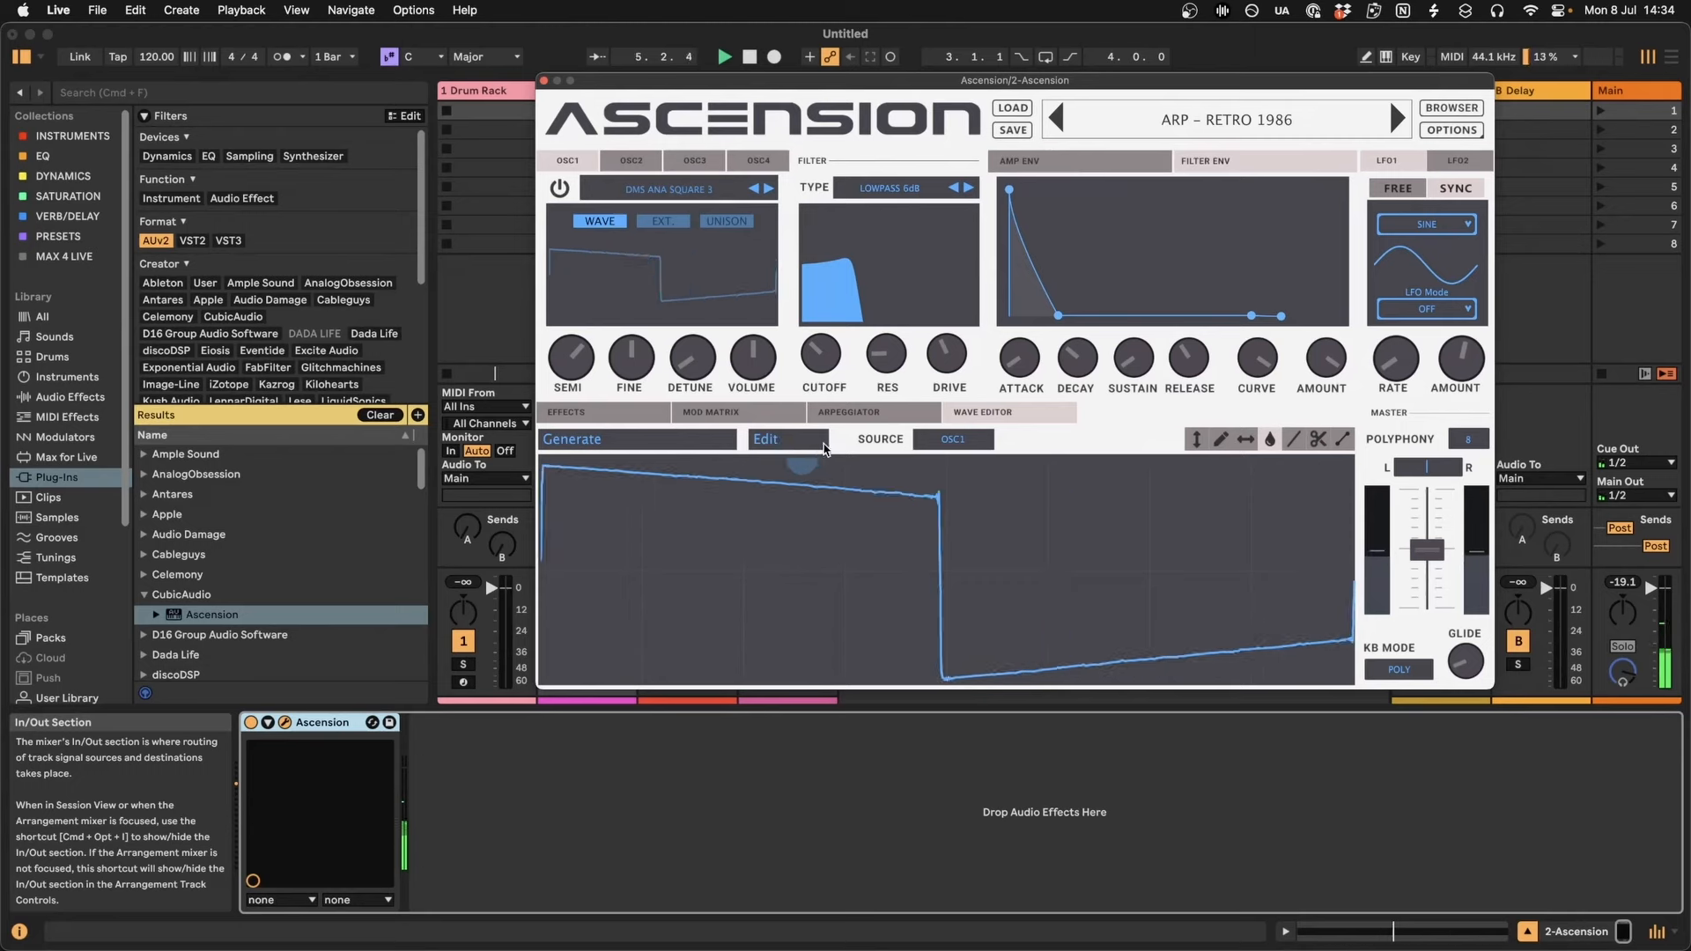
pyautogui.press('space')
pyautogui.click(671, 446)
pyautogui.click(938, 486)
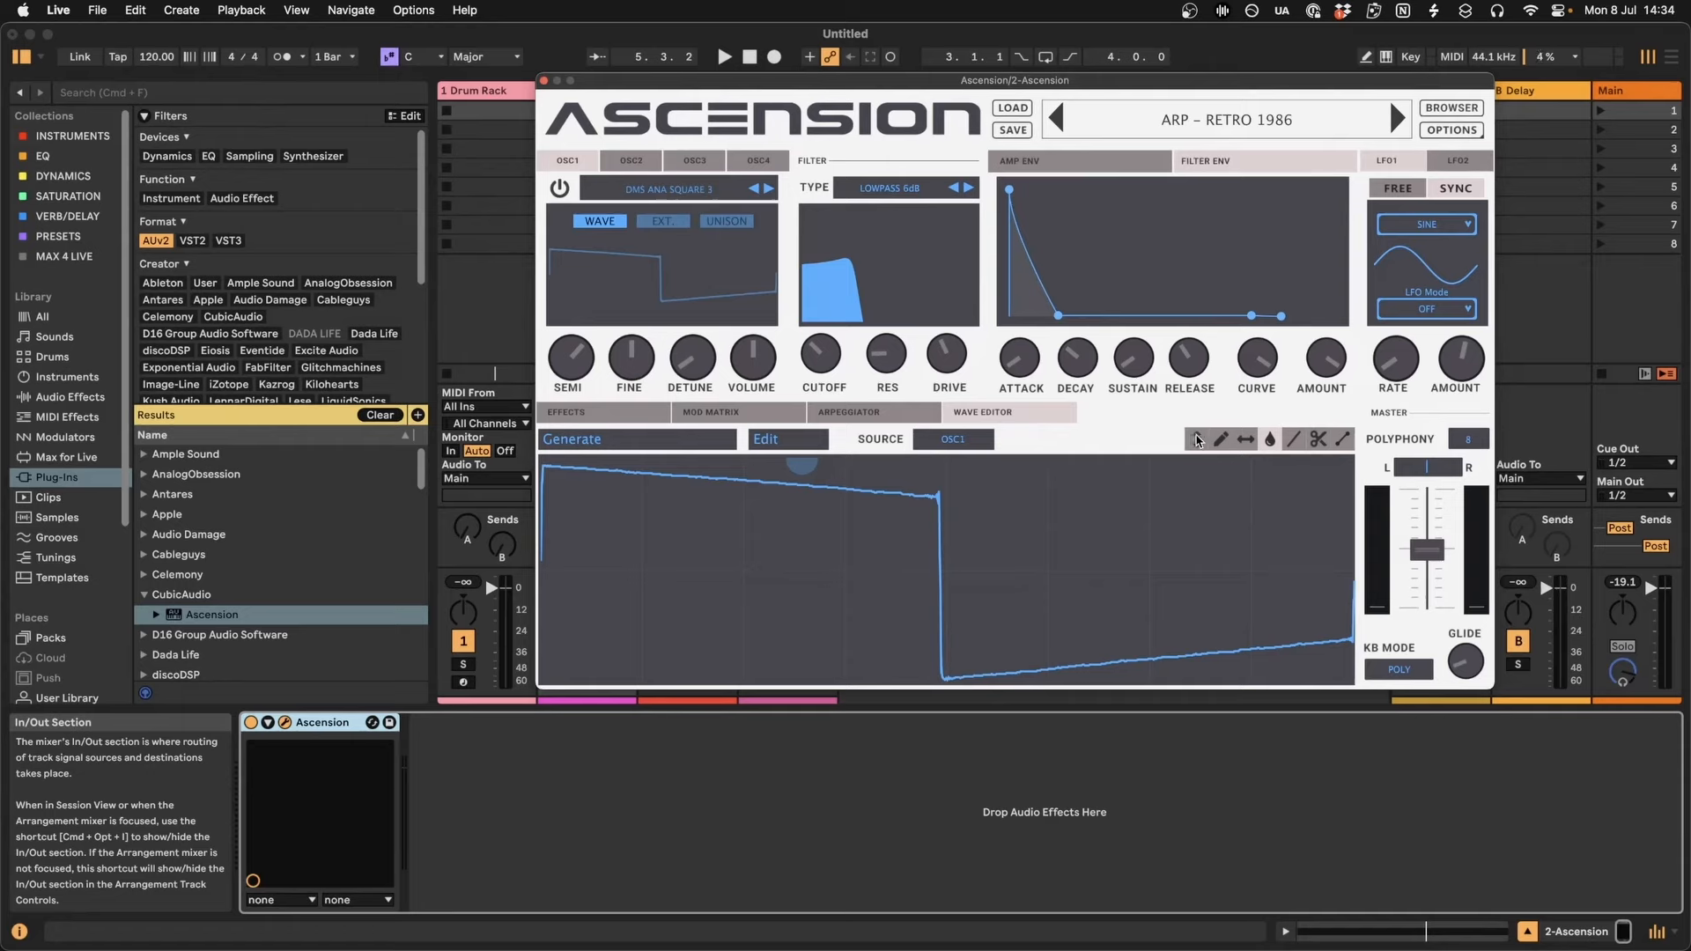
# Insert a triangle sub-waveform into the fourth segment of OSC1's wave and Saw x1 into the sixth, and play it.
pyautogui.rightClick(878, 544)
pyautogui.moveTo(819, 481)
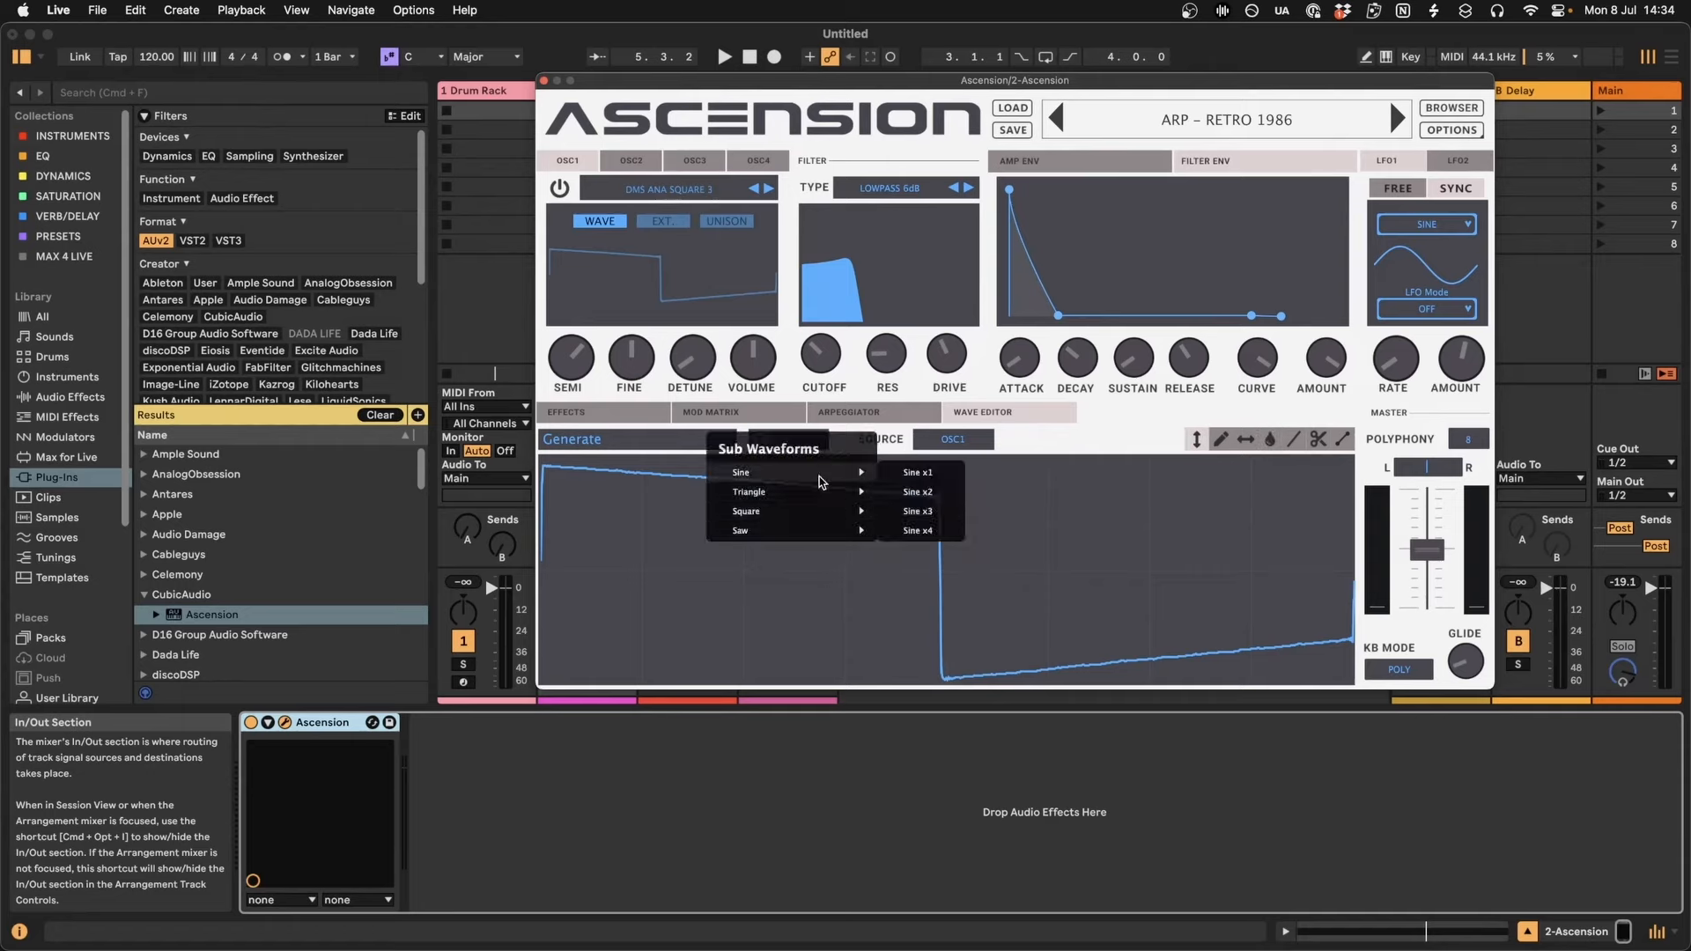
pyautogui.click(910, 532)
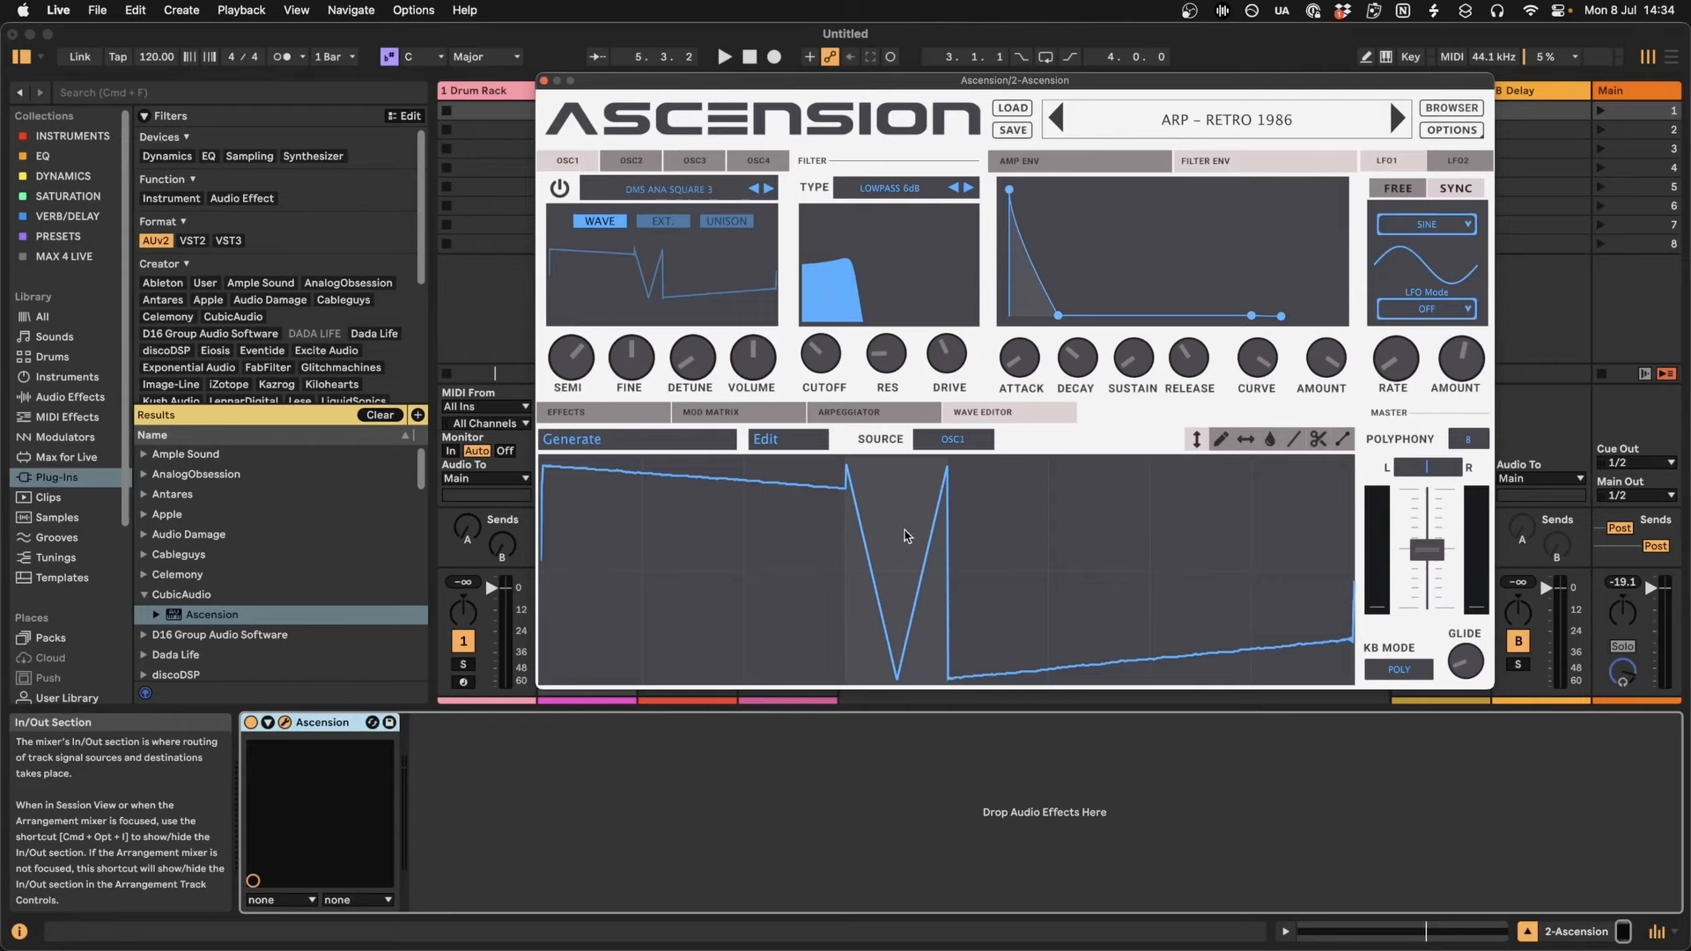
pyautogui.rightClick(1140, 543)
pyautogui.moveTo(1018, 518)
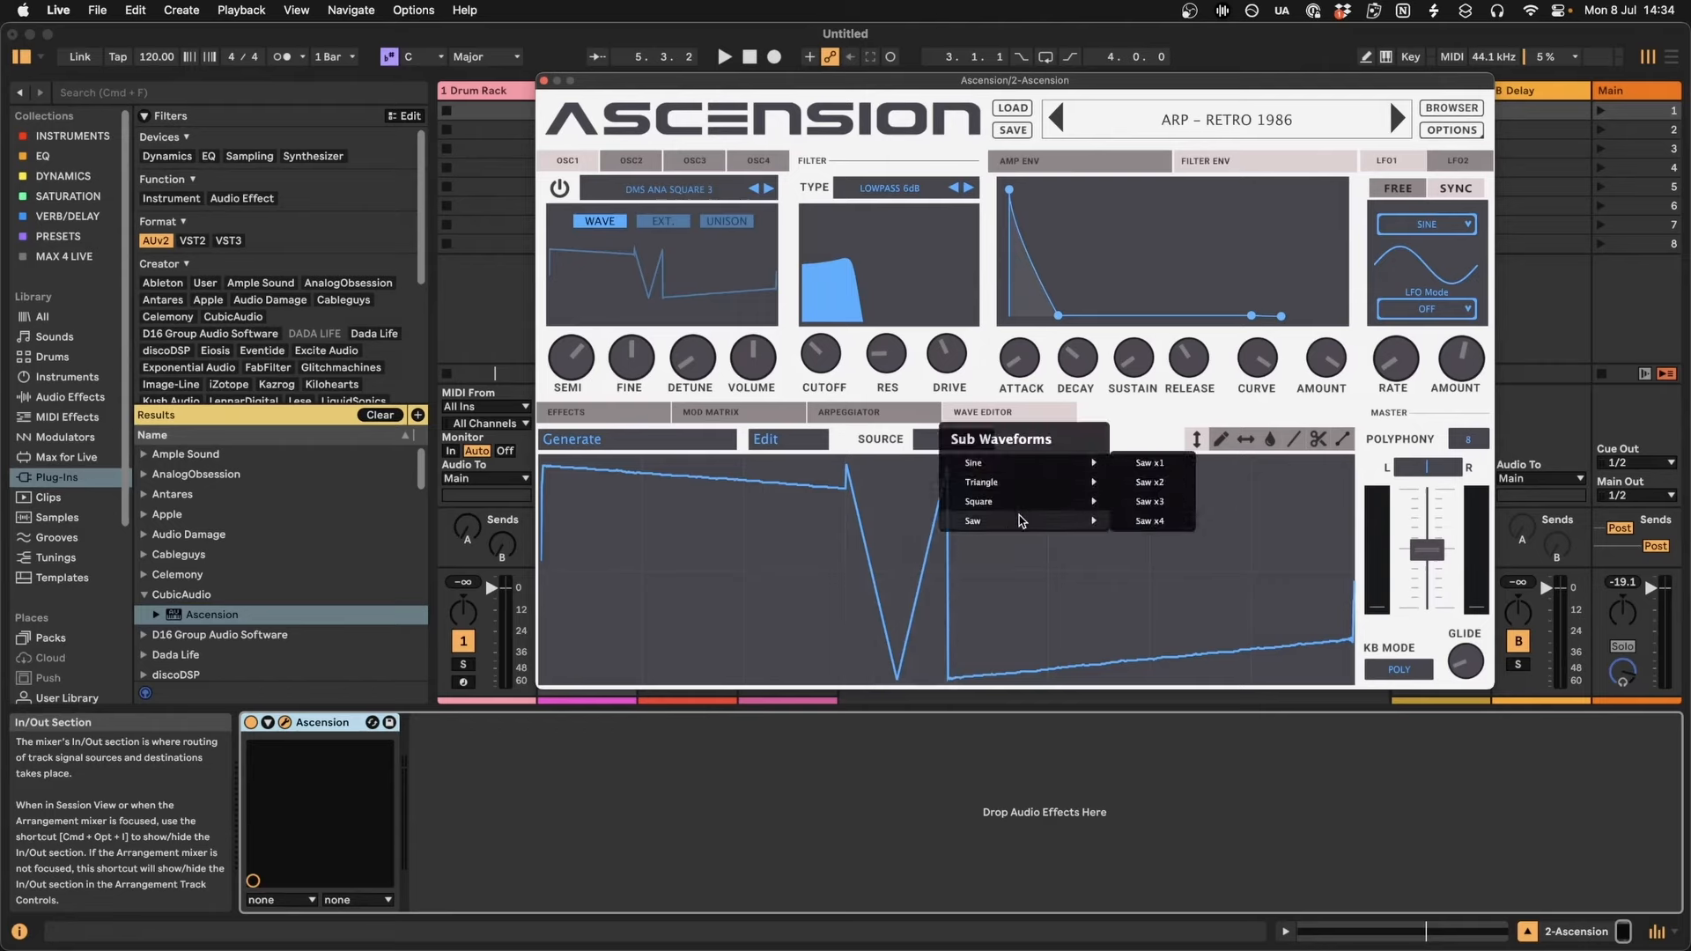
pyautogui.click(1155, 464)
pyautogui.press('space')
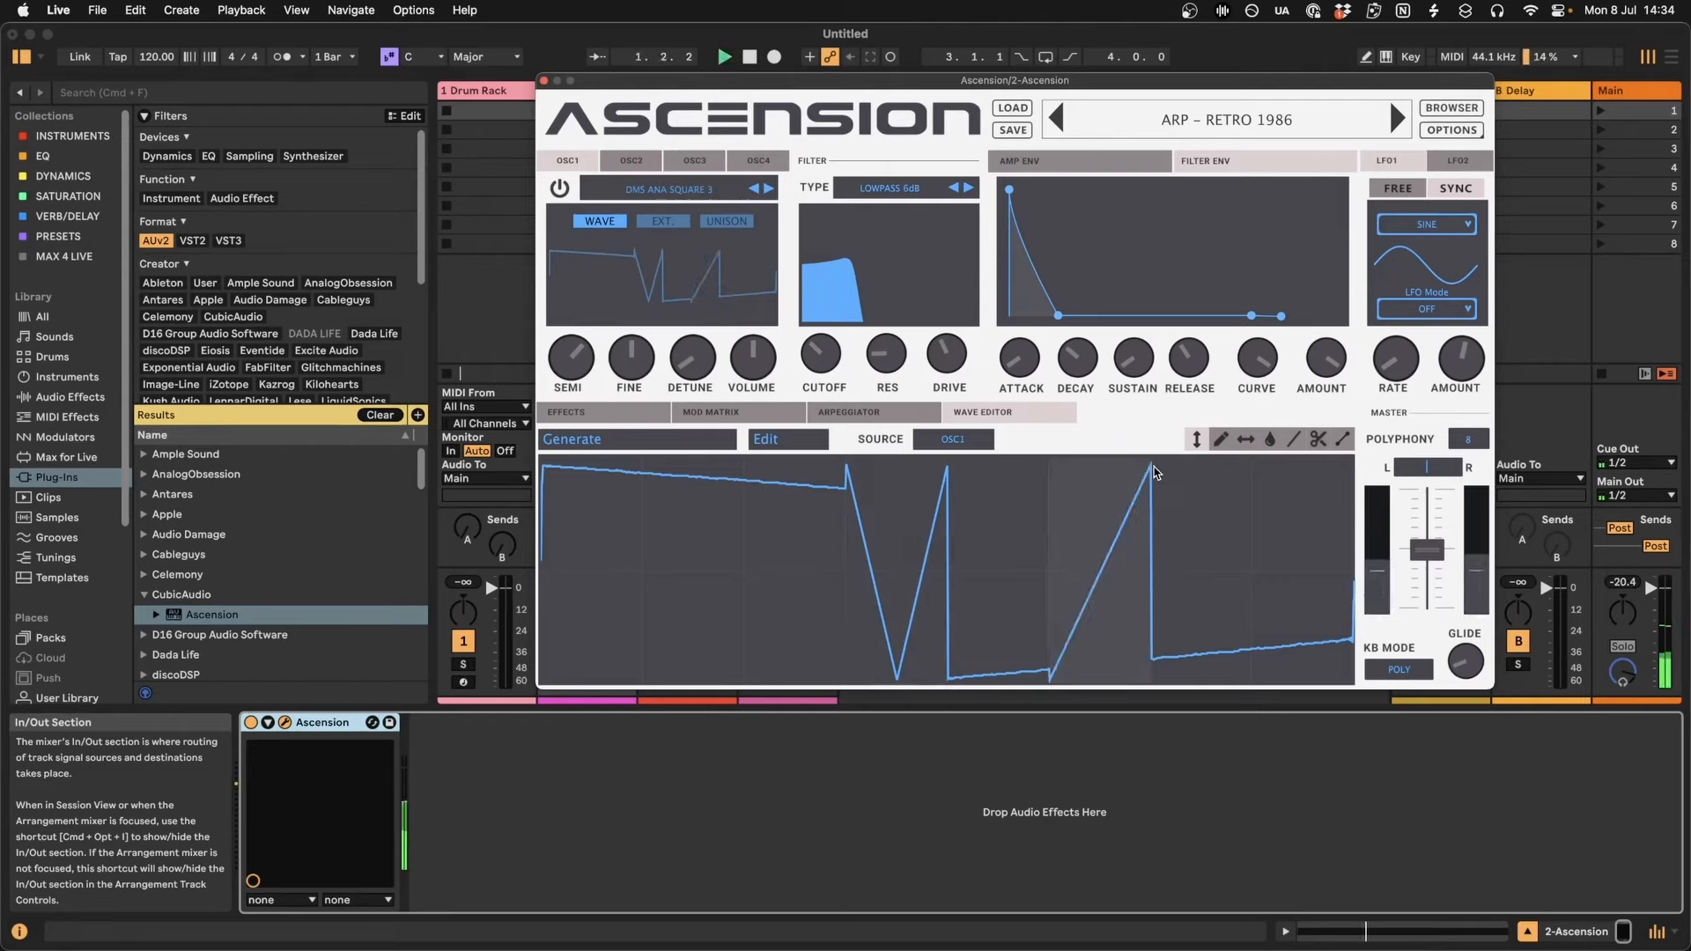
# Try to undo the two sub-waveform insertions in OSC1's wave.
pyautogui.click(786, 438)
pyautogui.click(828, 470)
pyautogui.click(795, 441)
pyautogui.click(801, 464)
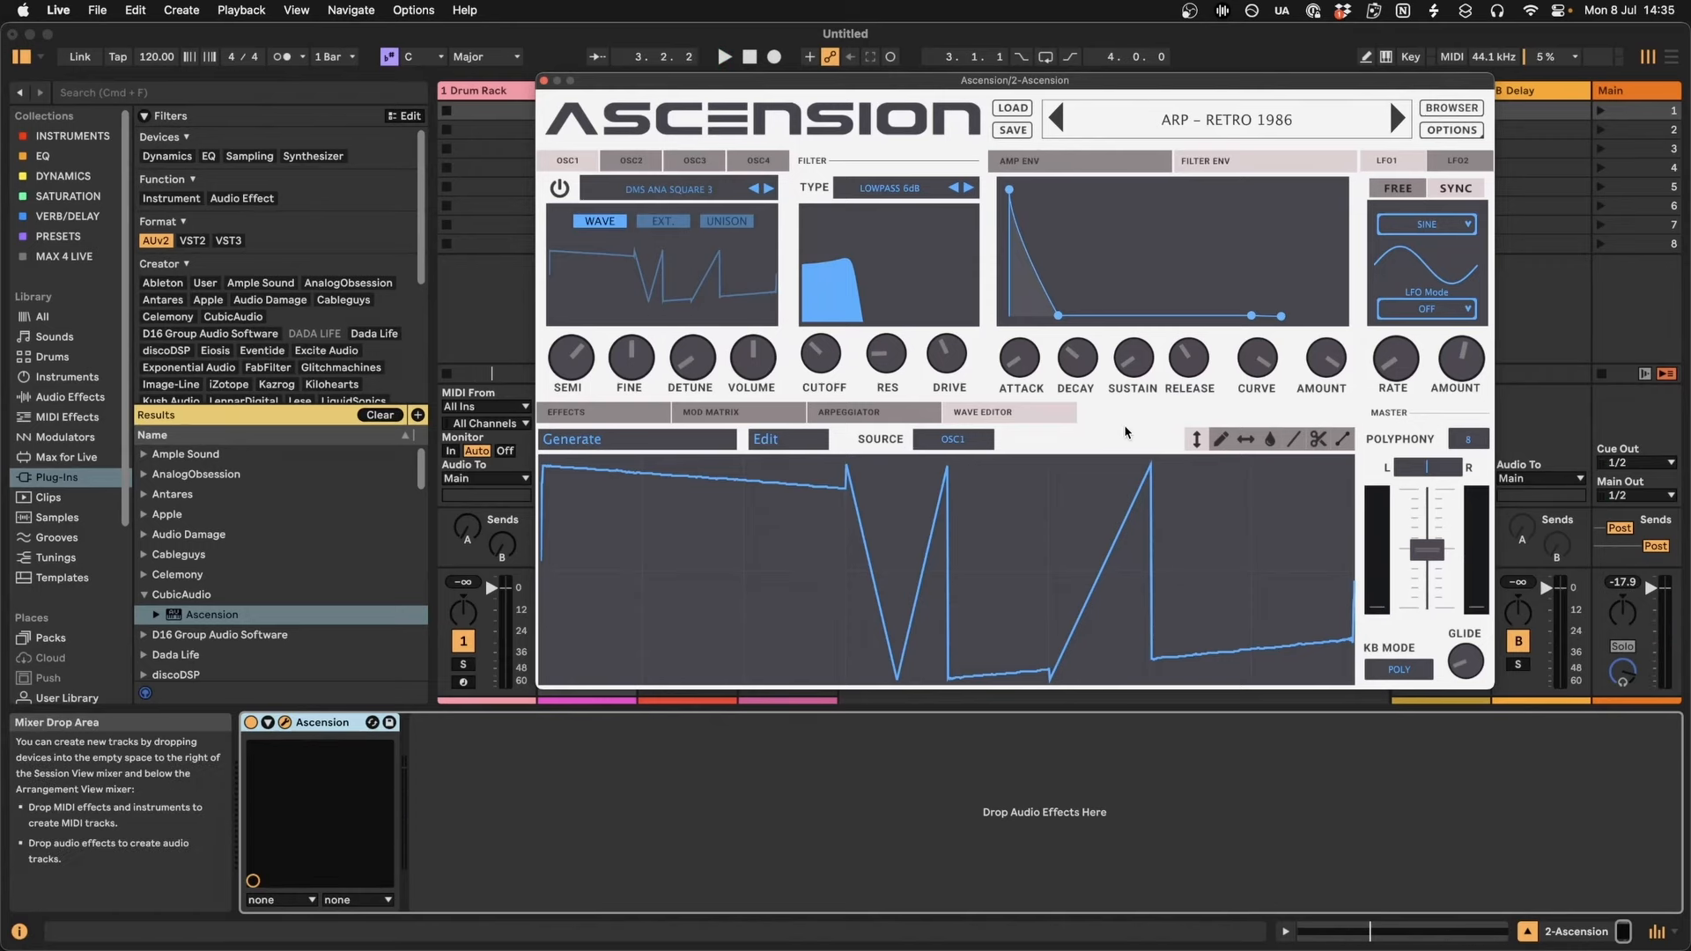
# Convert OSC1's wave to an editable Curve and reshape it by moving its node before the dip and two peak nodes.
pyautogui.click(643, 443)
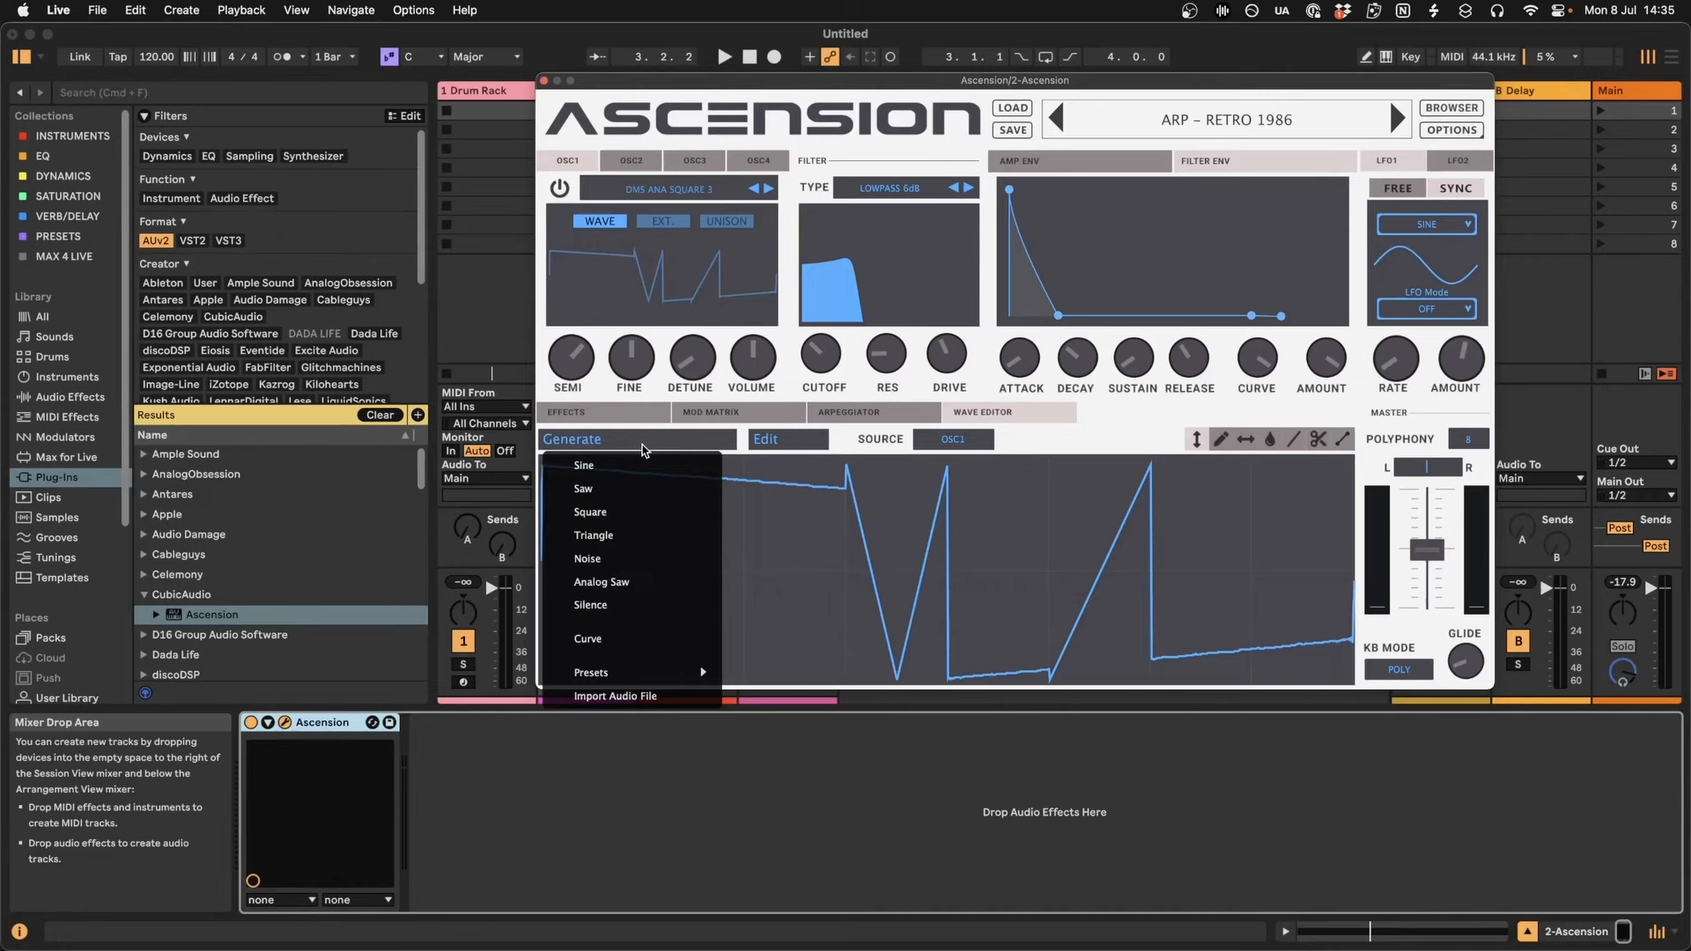
pyautogui.click(588, 639)
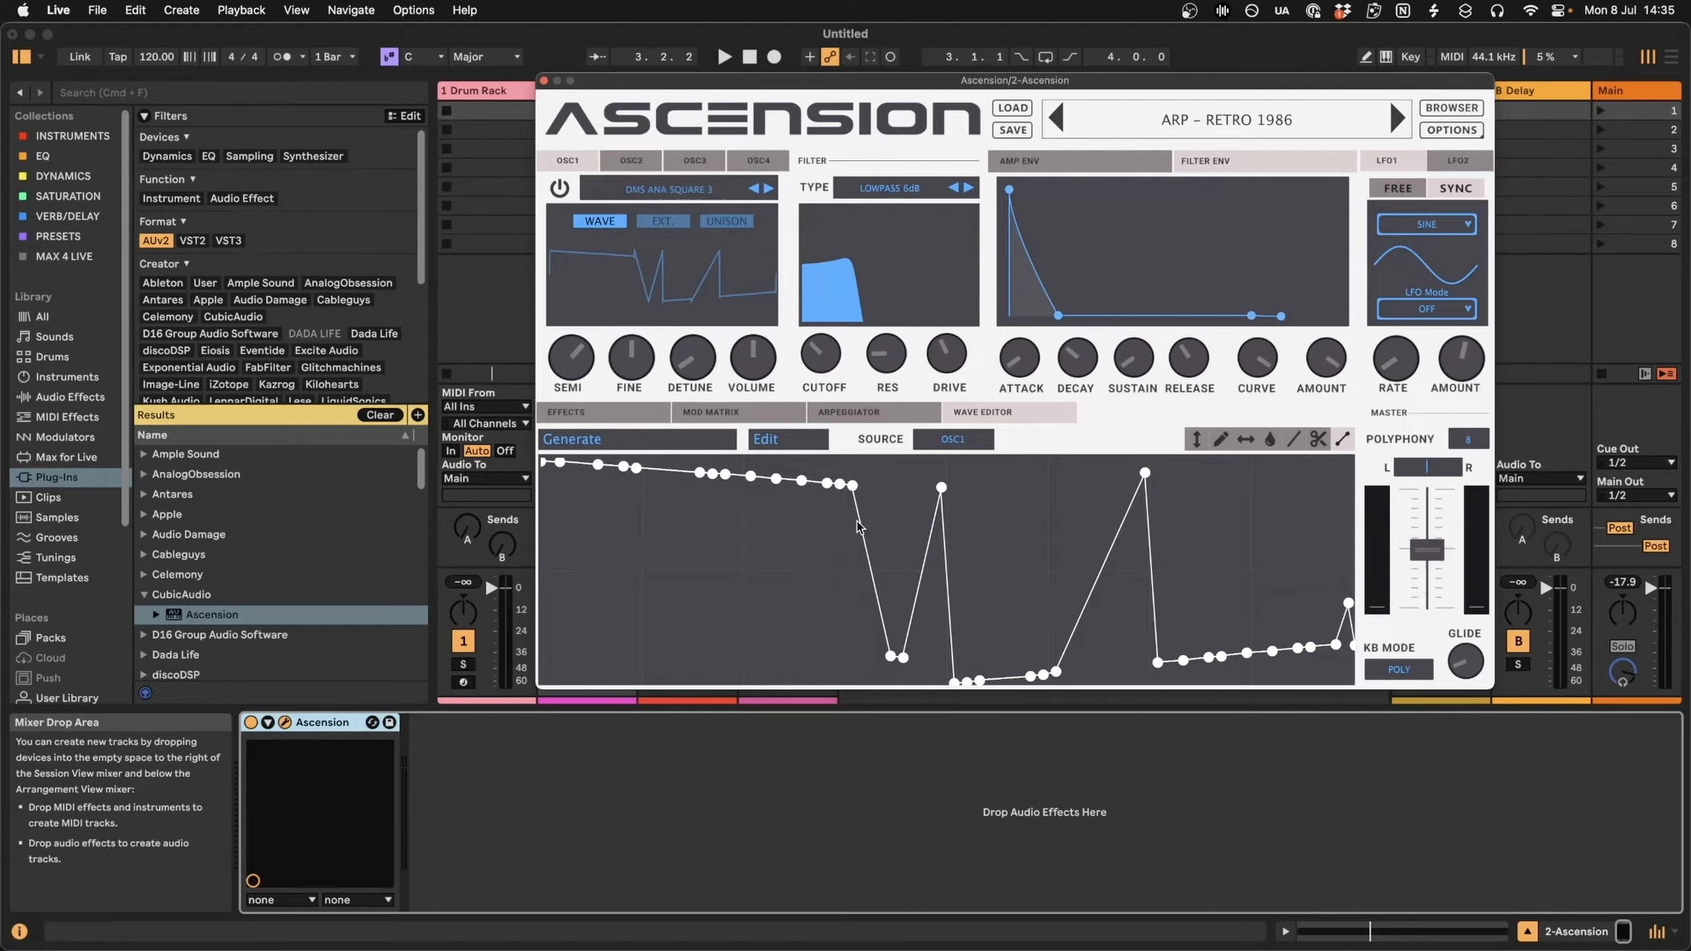
pyautogui.moveTo(854, 489); pyautogui.dragTo(874, 559)
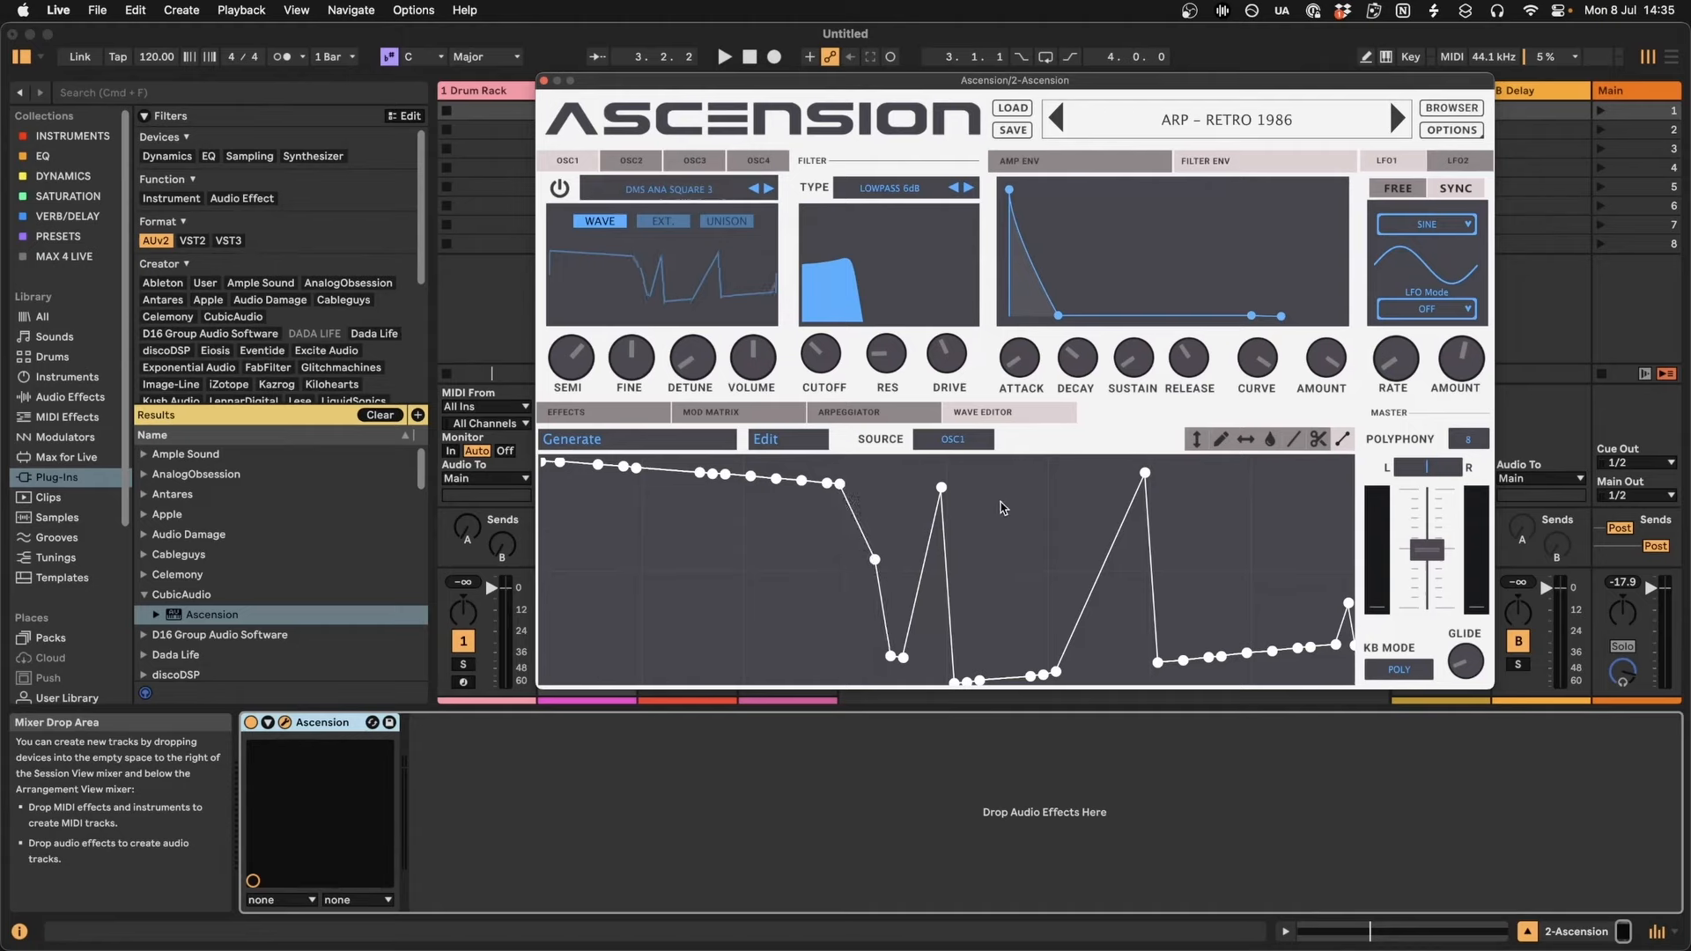
pyautogui.moveTo(941, 486); pyautogui.dragTo(914, 485)
pyautogui.press('space')
pyautogui.moveTo(1144, 473); pyautogui.dragTo(1056, 477)
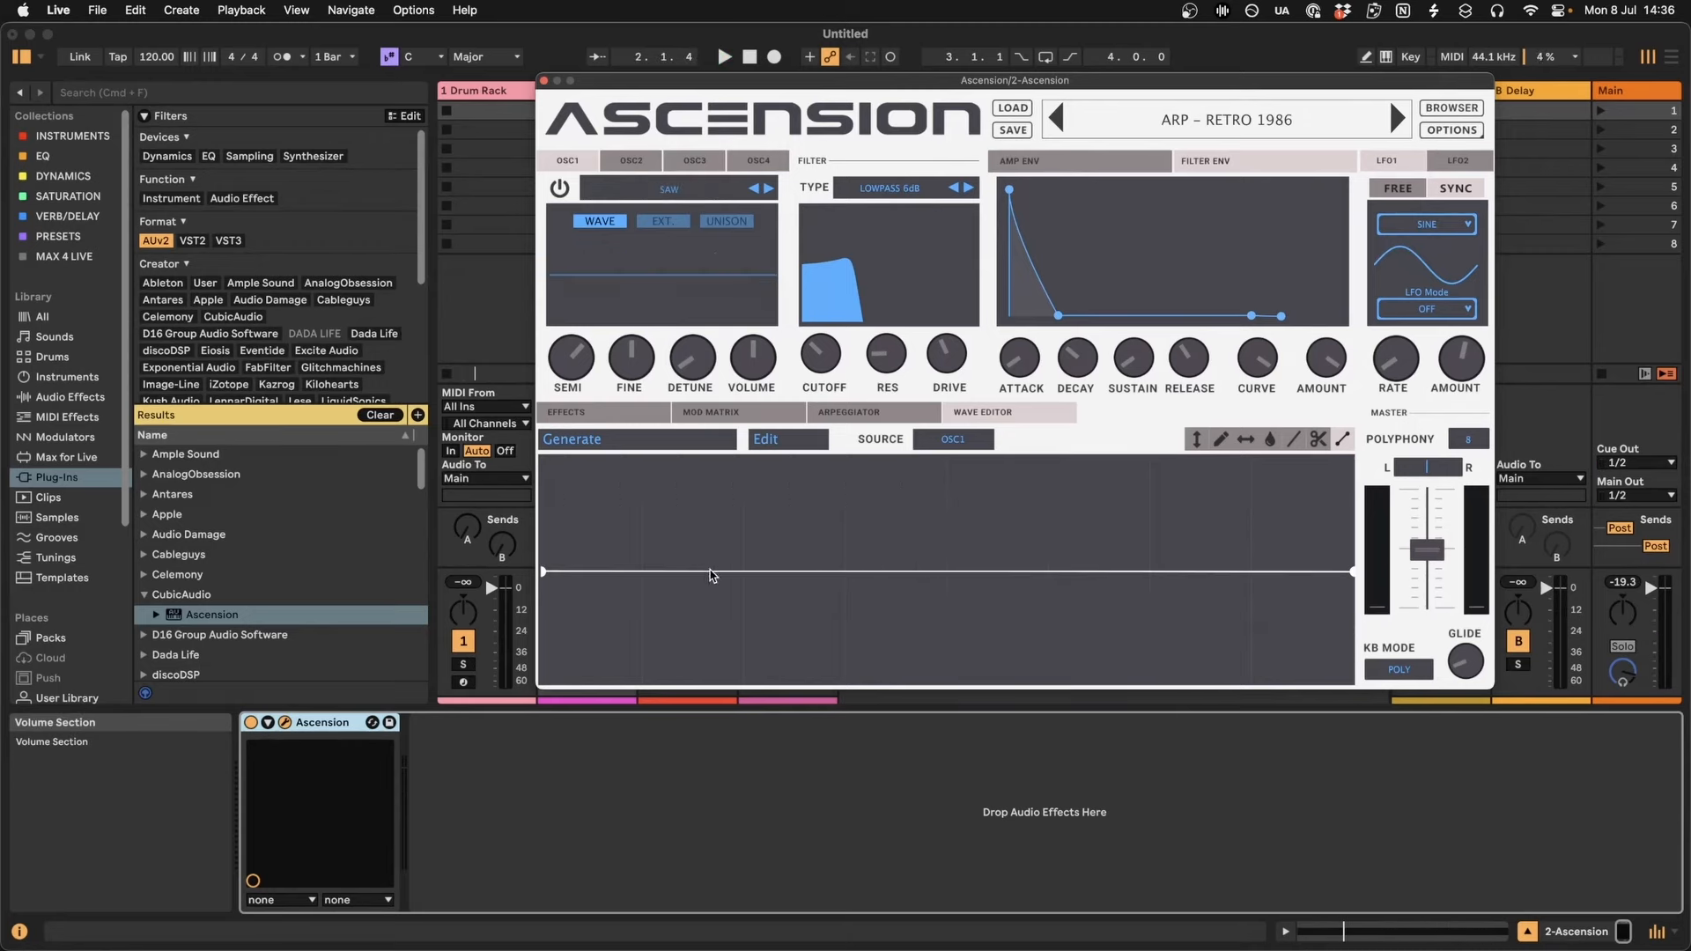
# Add two nodes to OSC1's flat line, raising the first into a peak and moving the second down into a trough.
pyautogui.click(721, 573)
pyautogui.click(950, 581)
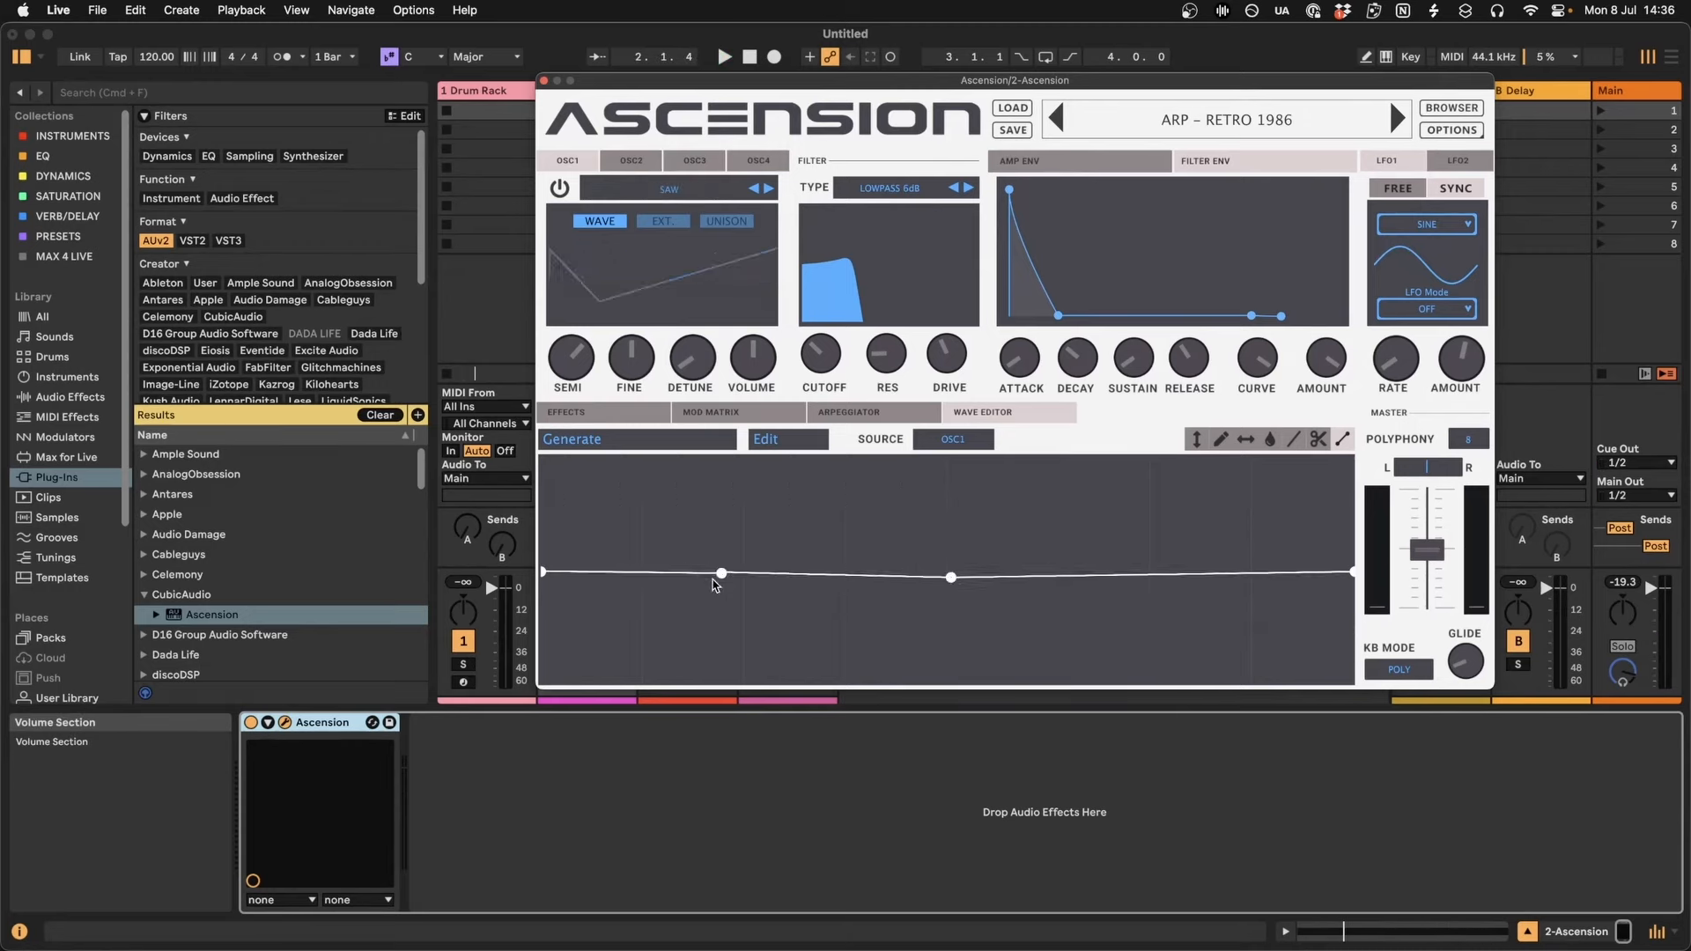
pyautogui.moveTo(722, 573); pyautogui.dragTo(724, 491)
pyautogui.moveTo(952, 578); pyautogui.dragTo(1082, 650)
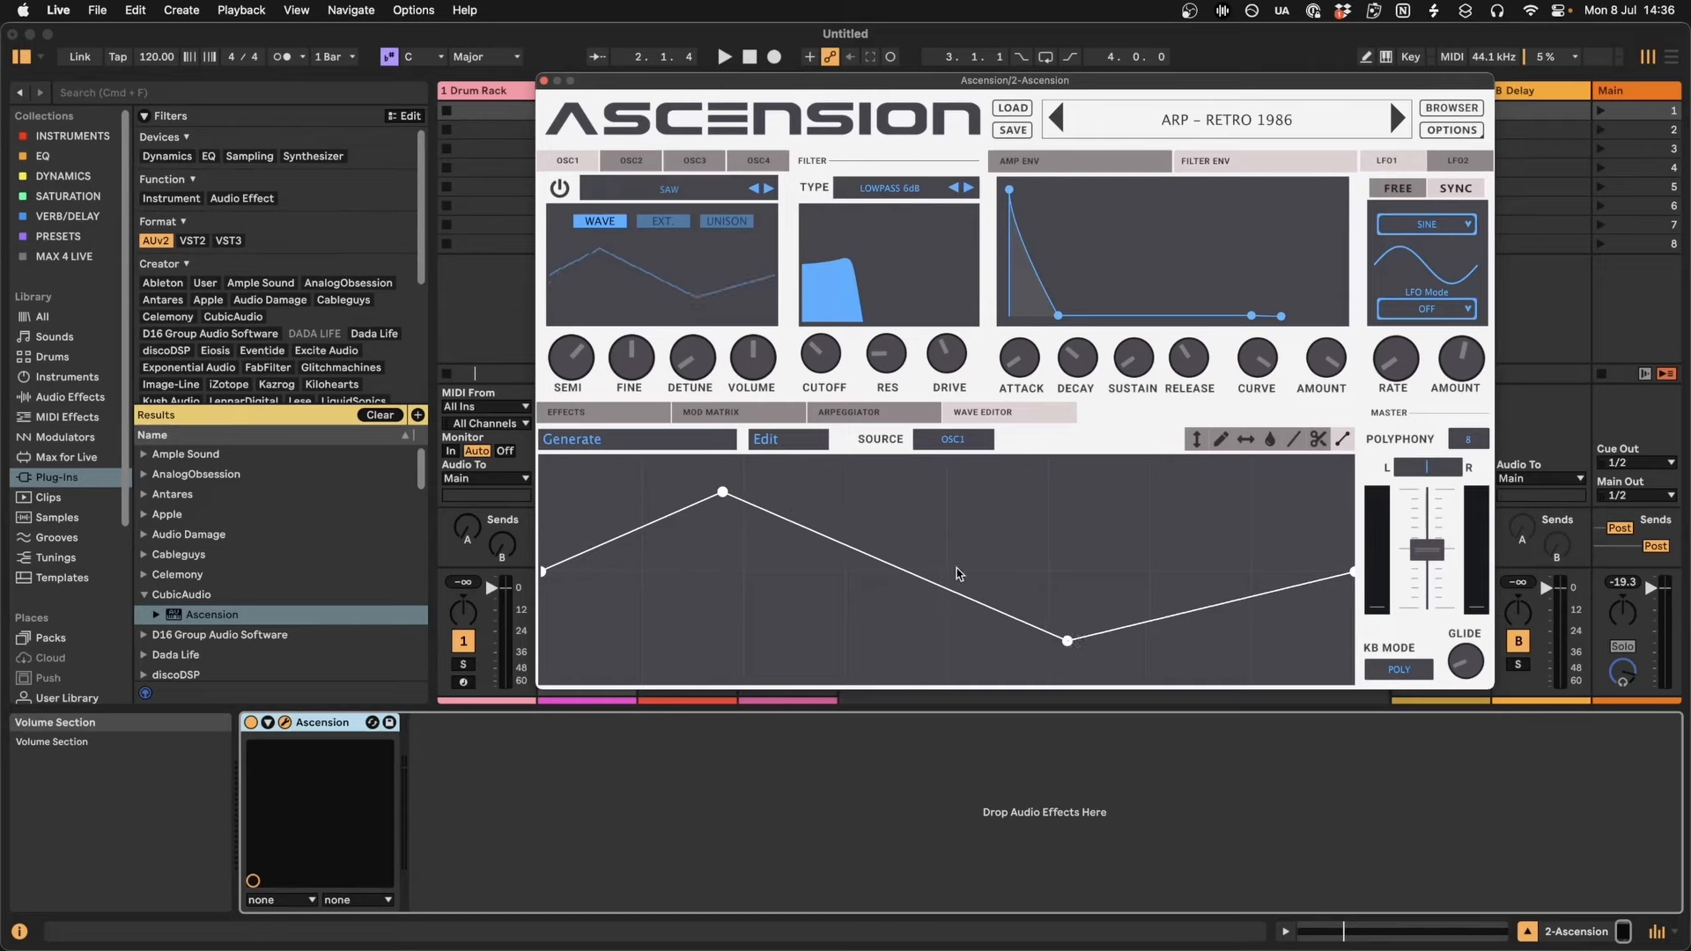
# Set the peak node's segment type to Curve and bend the rise from the start downward.
pyautogui.rightClick(723, 493)
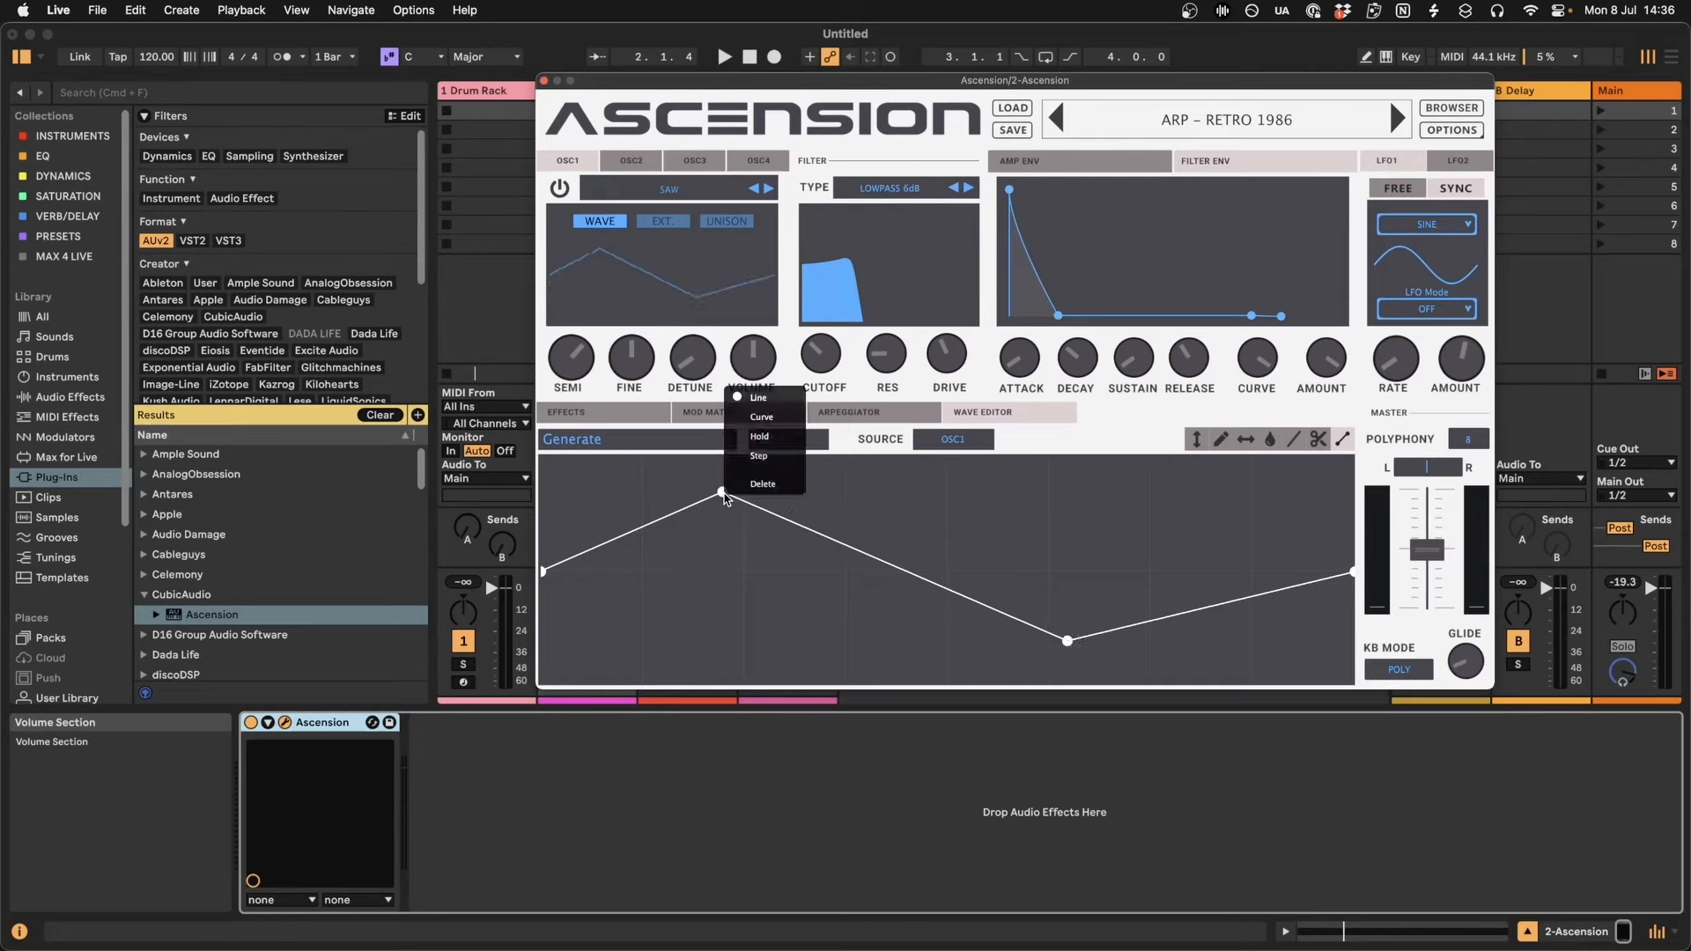
pyautogui.click(761, 417)
pyautogui.moveTo(631, 545); pyautogui.dragTo(631, 561)
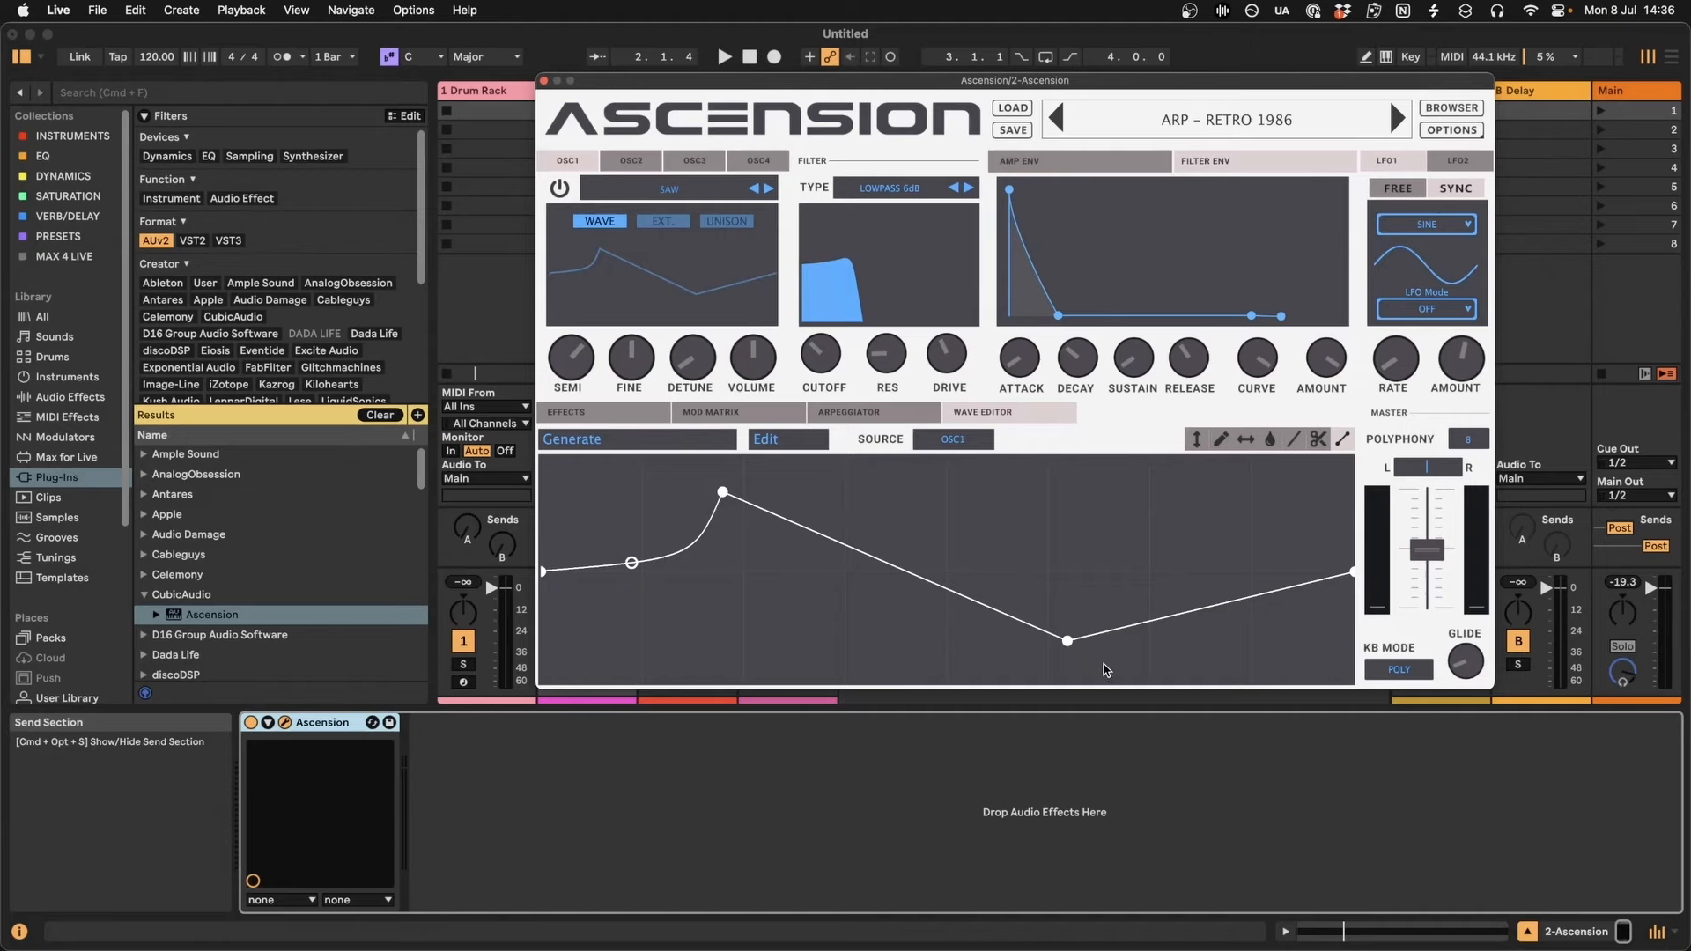
# Set the trough node's segment type to Step and coarsen the staircase between the peak and the trough.
pyautogui.rightClick(1066, 642)
pyautogui.click(1021, 571)
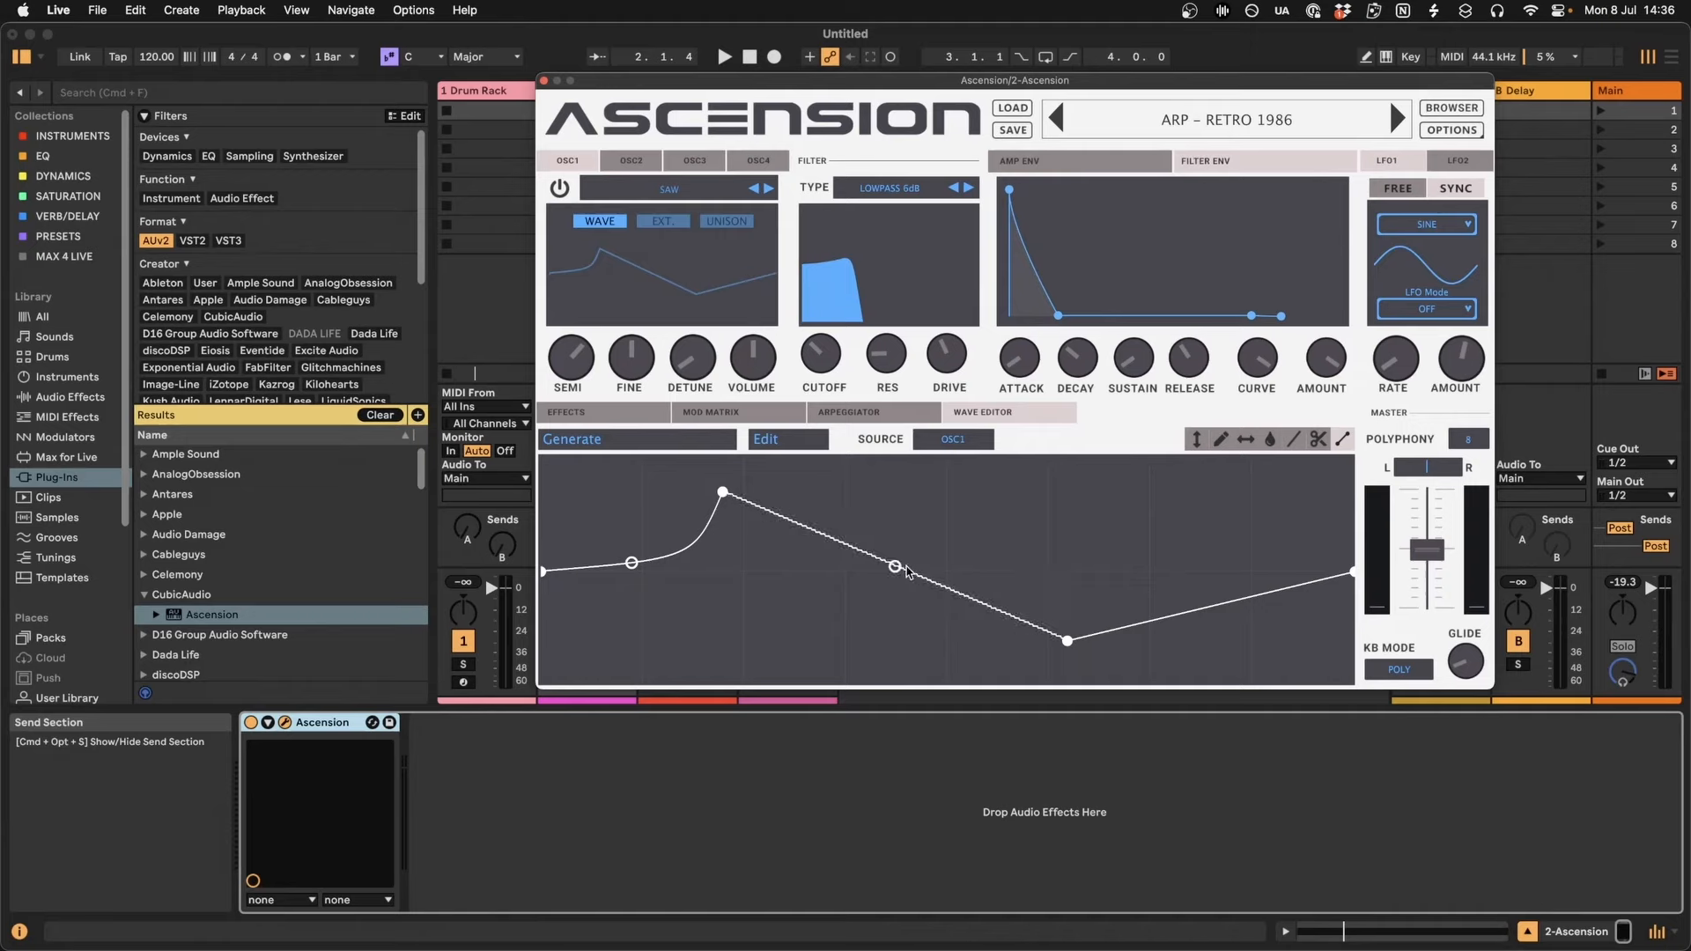
pyautogui.moveTo(895, 566); pyautogui.dragTo(898, 722)
# Play the wave, move the peak node higher and close to the trough, and bend the final segment as a Curve toward the centre line.
pyautogui.press('space')
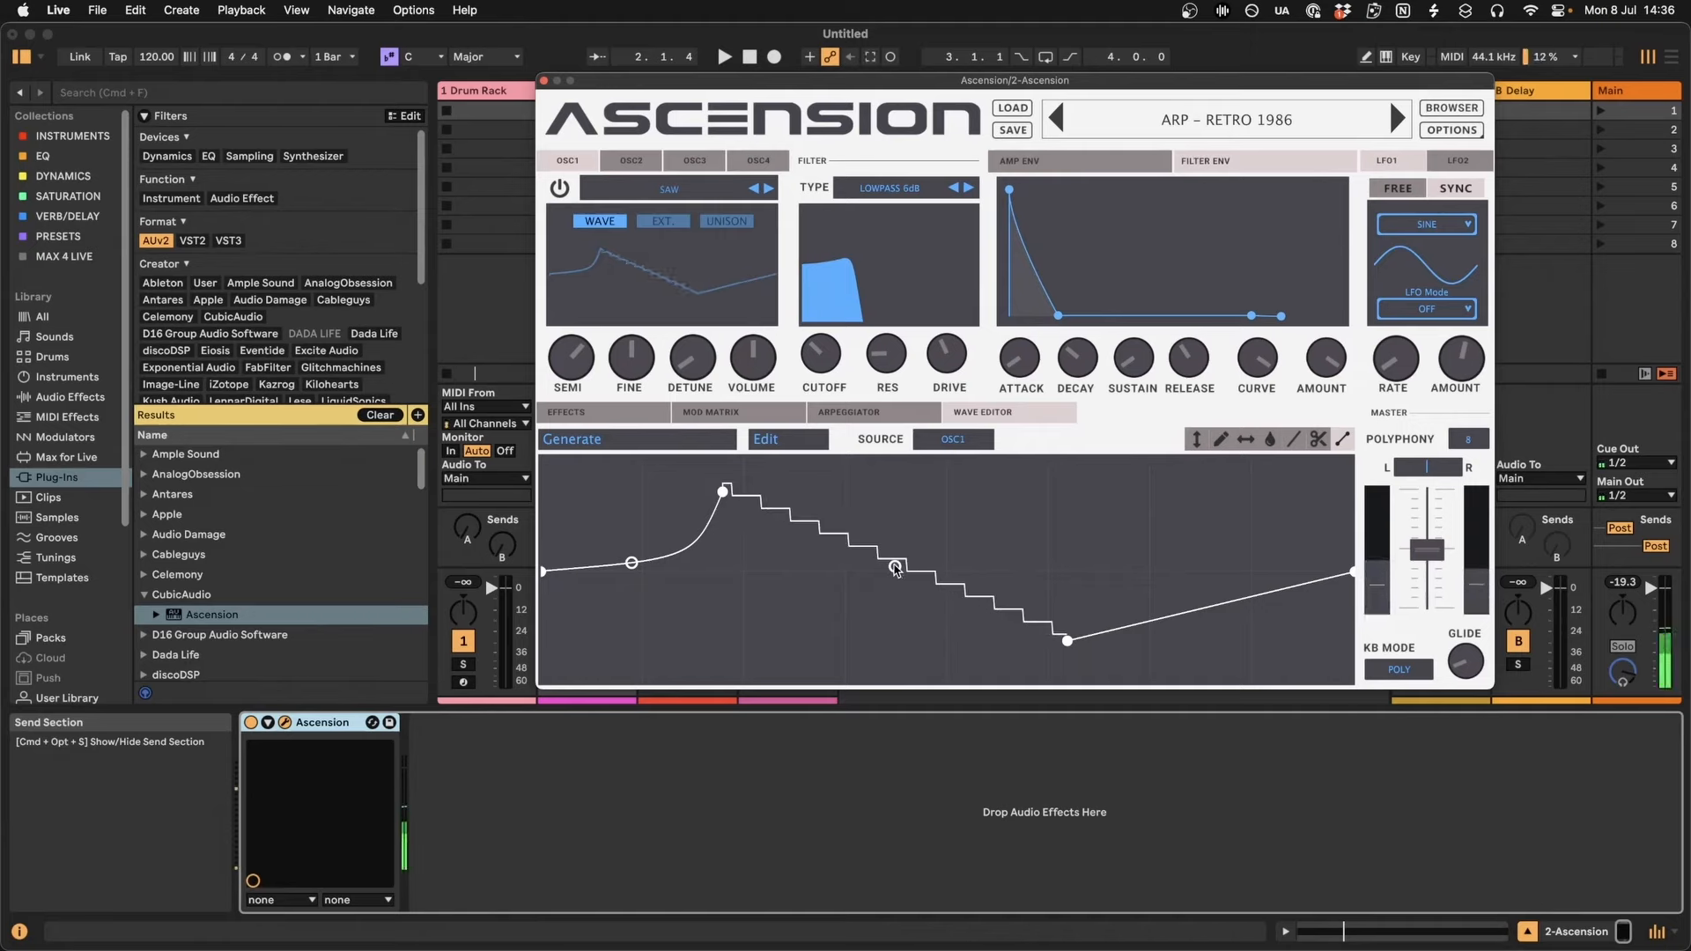
pyautogui.moveTo(722, 489); pyautogui.dragTo(994, 464)
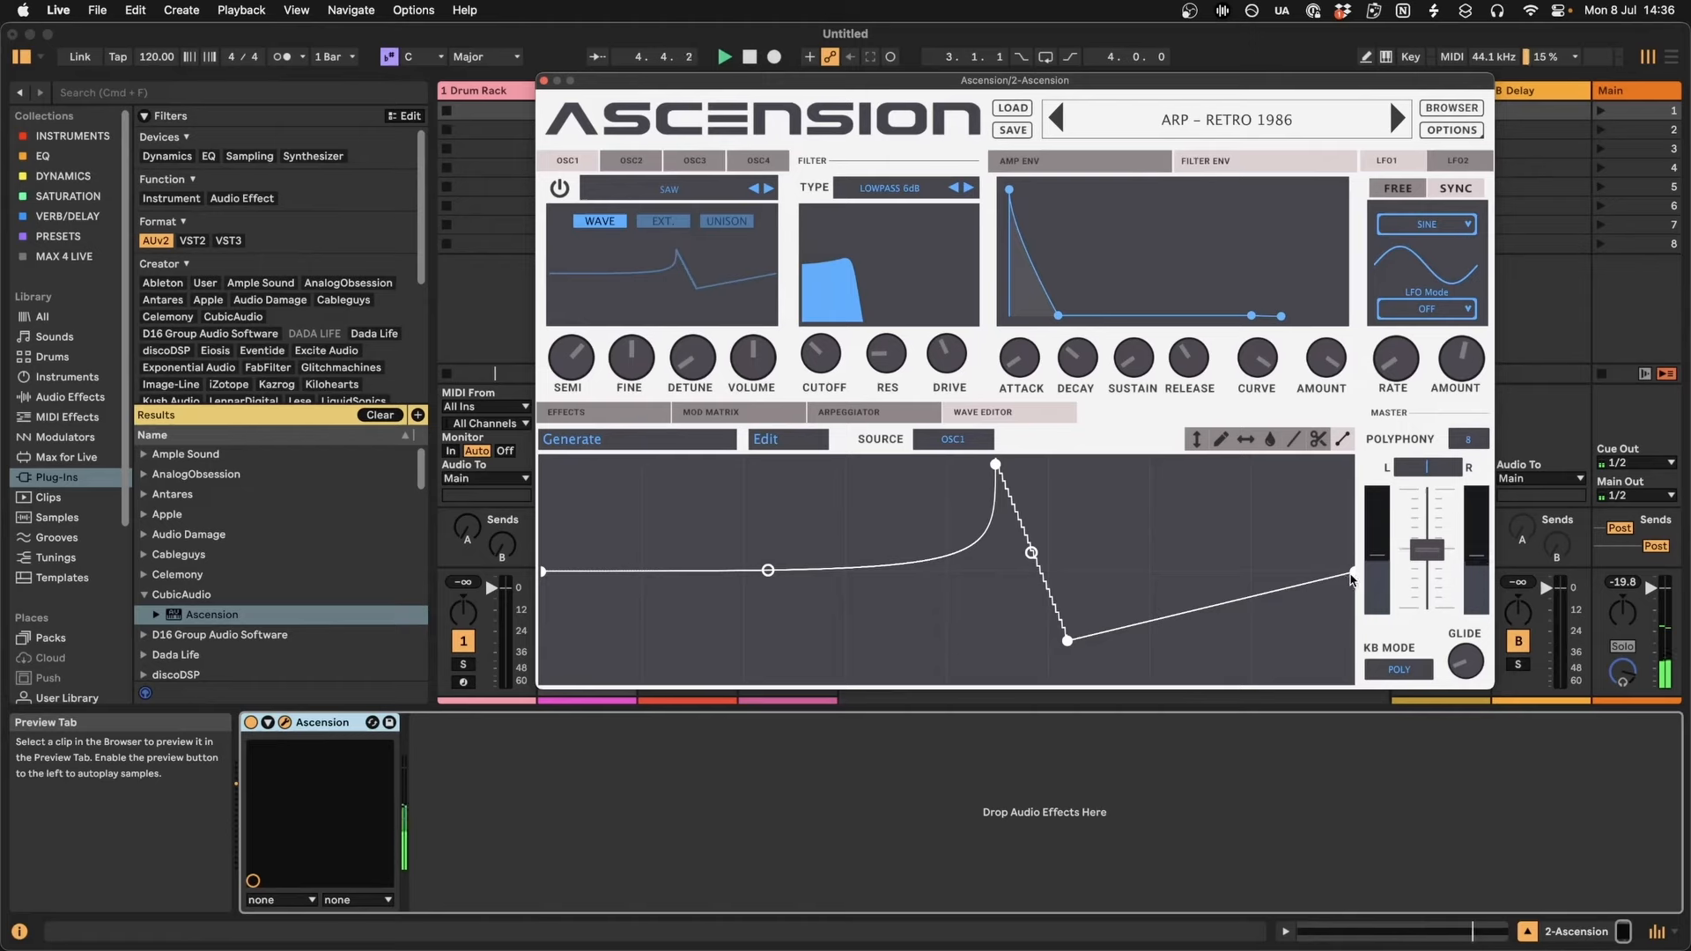
pyautogui.rightClick(1352, 577)
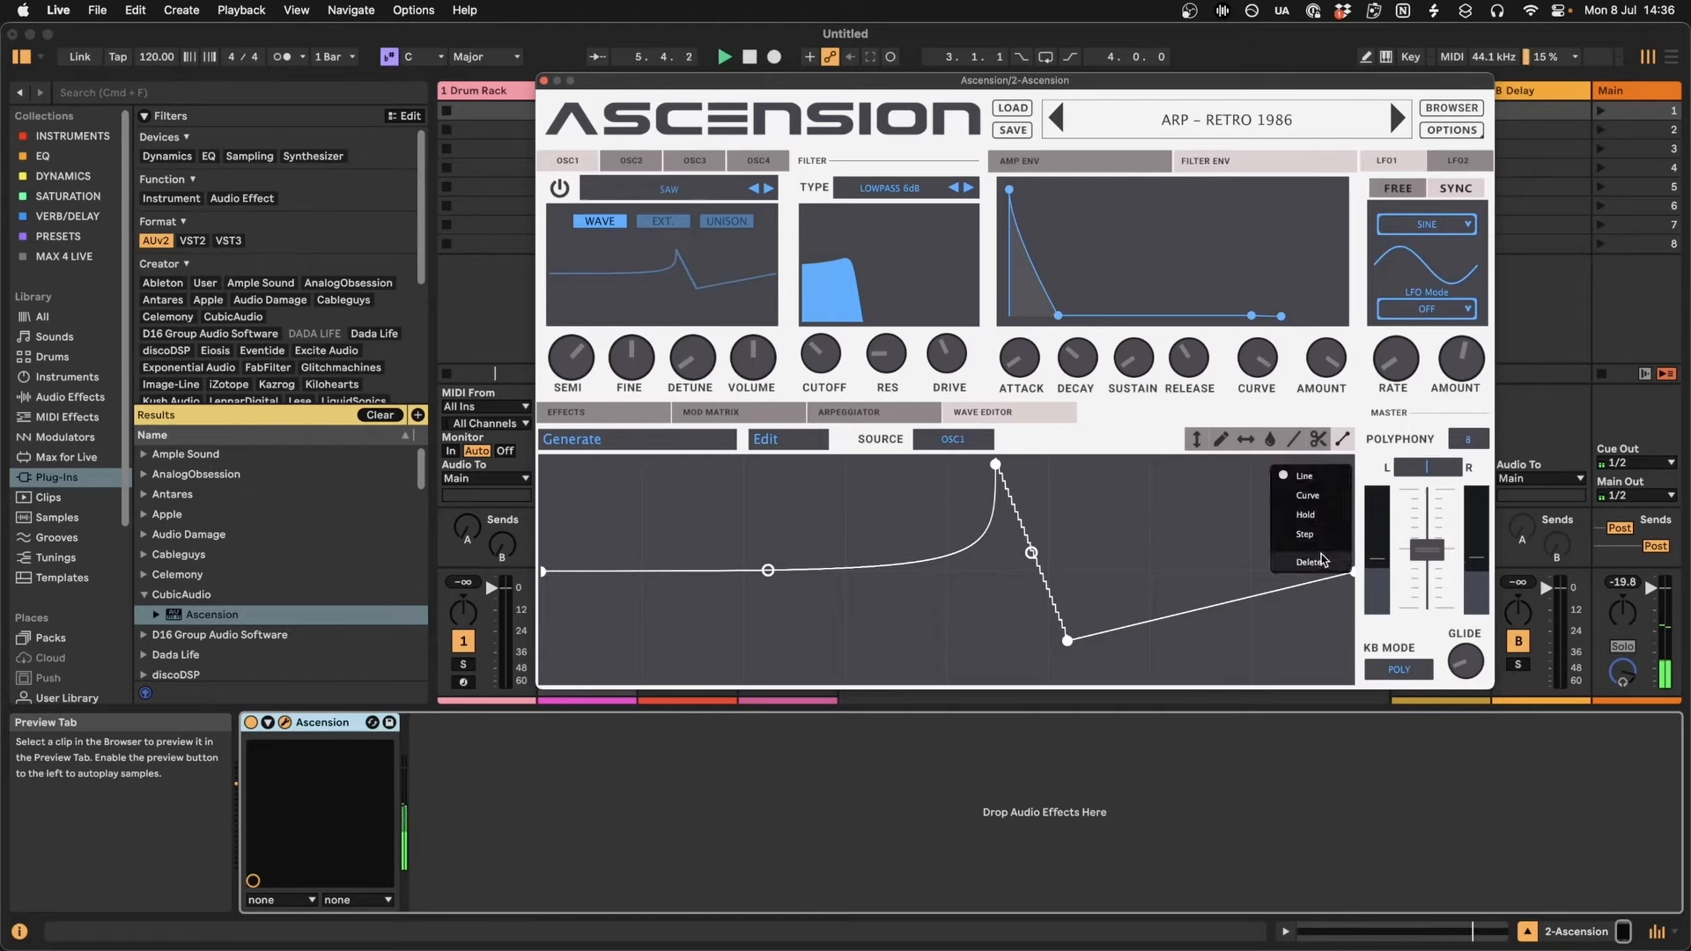
pyautogui.click(1321, 496)
pyautogui.moveTo(1209, 606); pyautogui.dragTo(1211, 573)
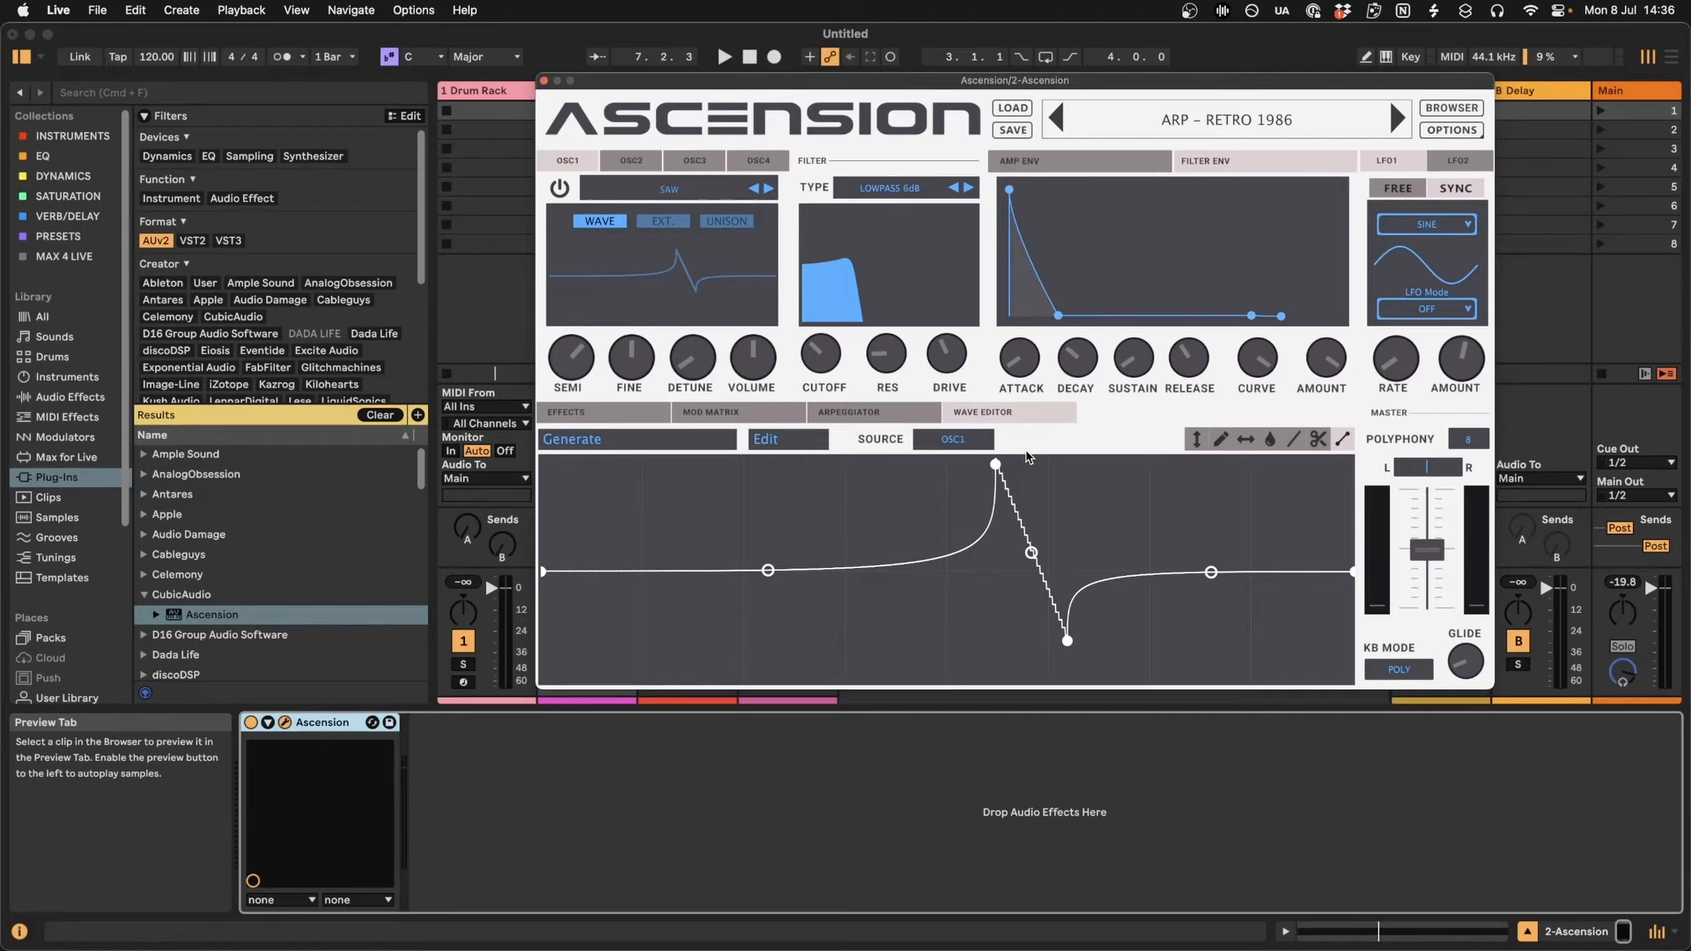
# Set the Wave Editor source to LFO1 and switch LFO1's waveform to Custom.
pyautogui.click(971, 441)
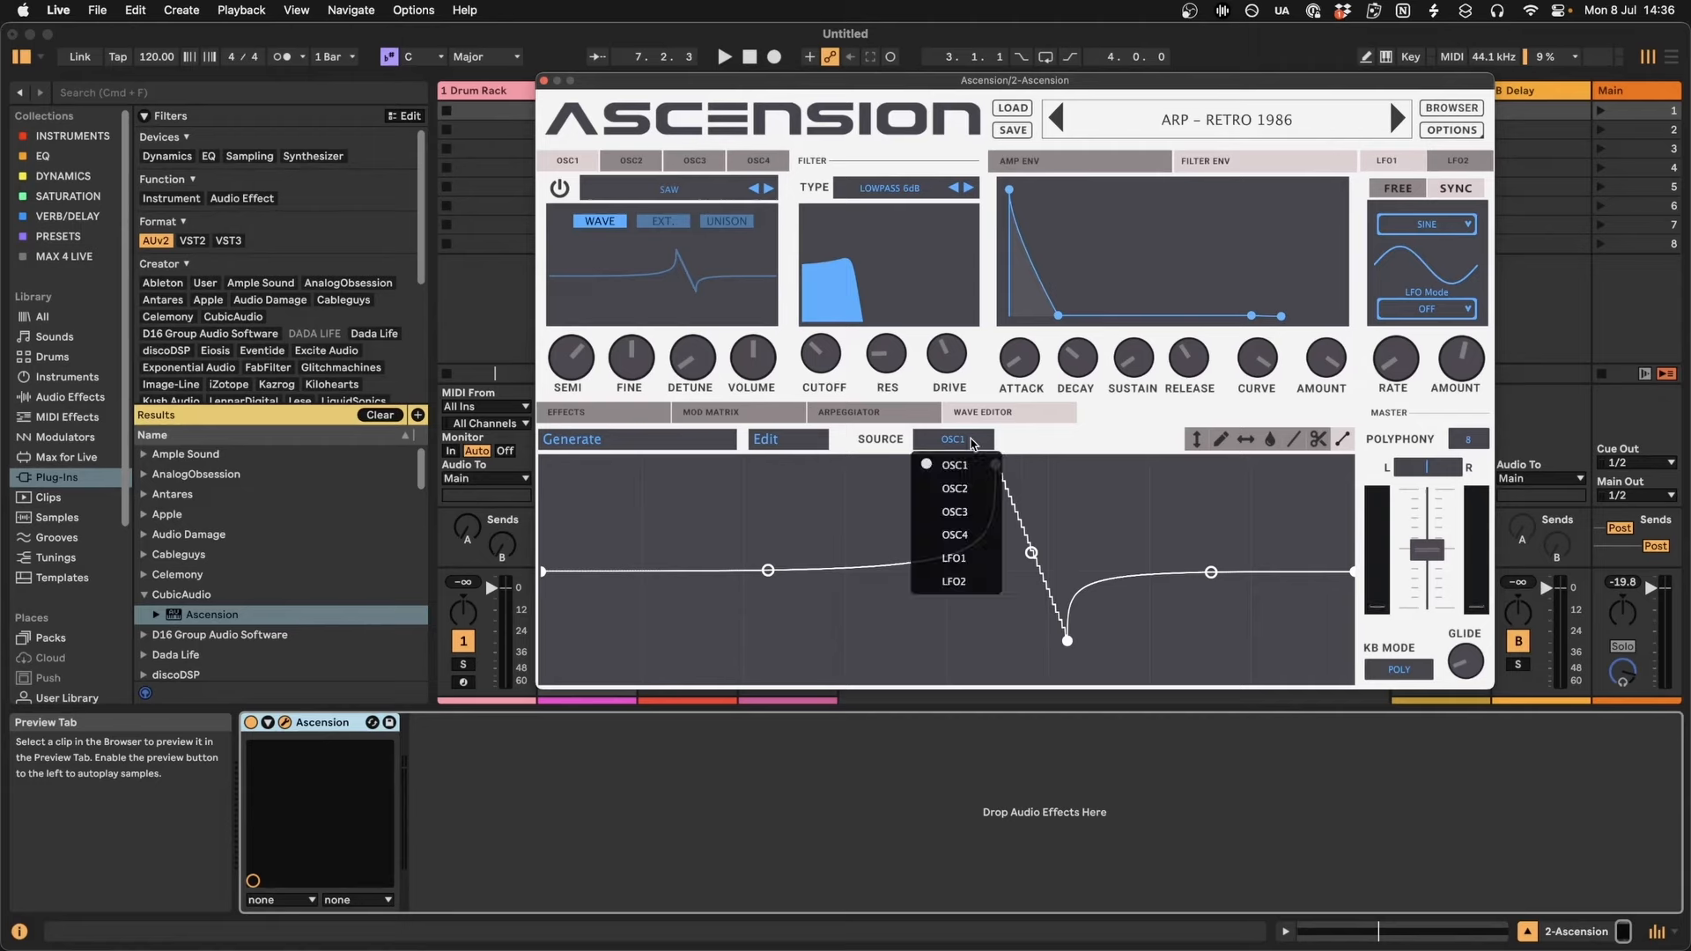
pyautogui.click(977, 560)
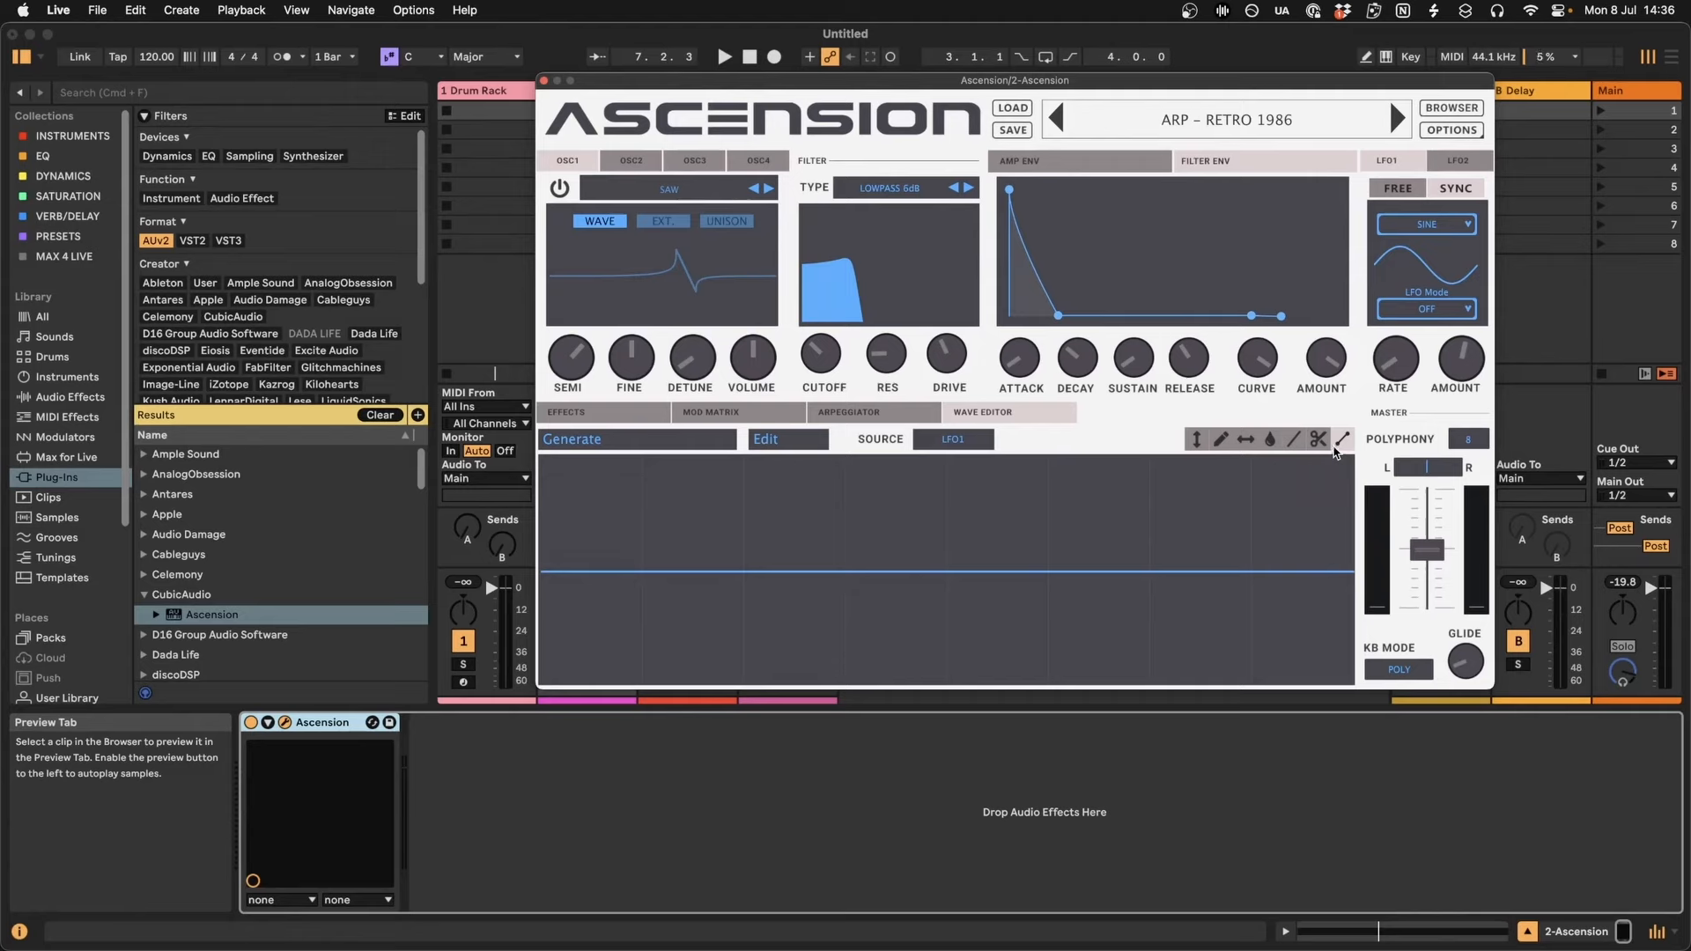
pyautogui.click(1421, 227)
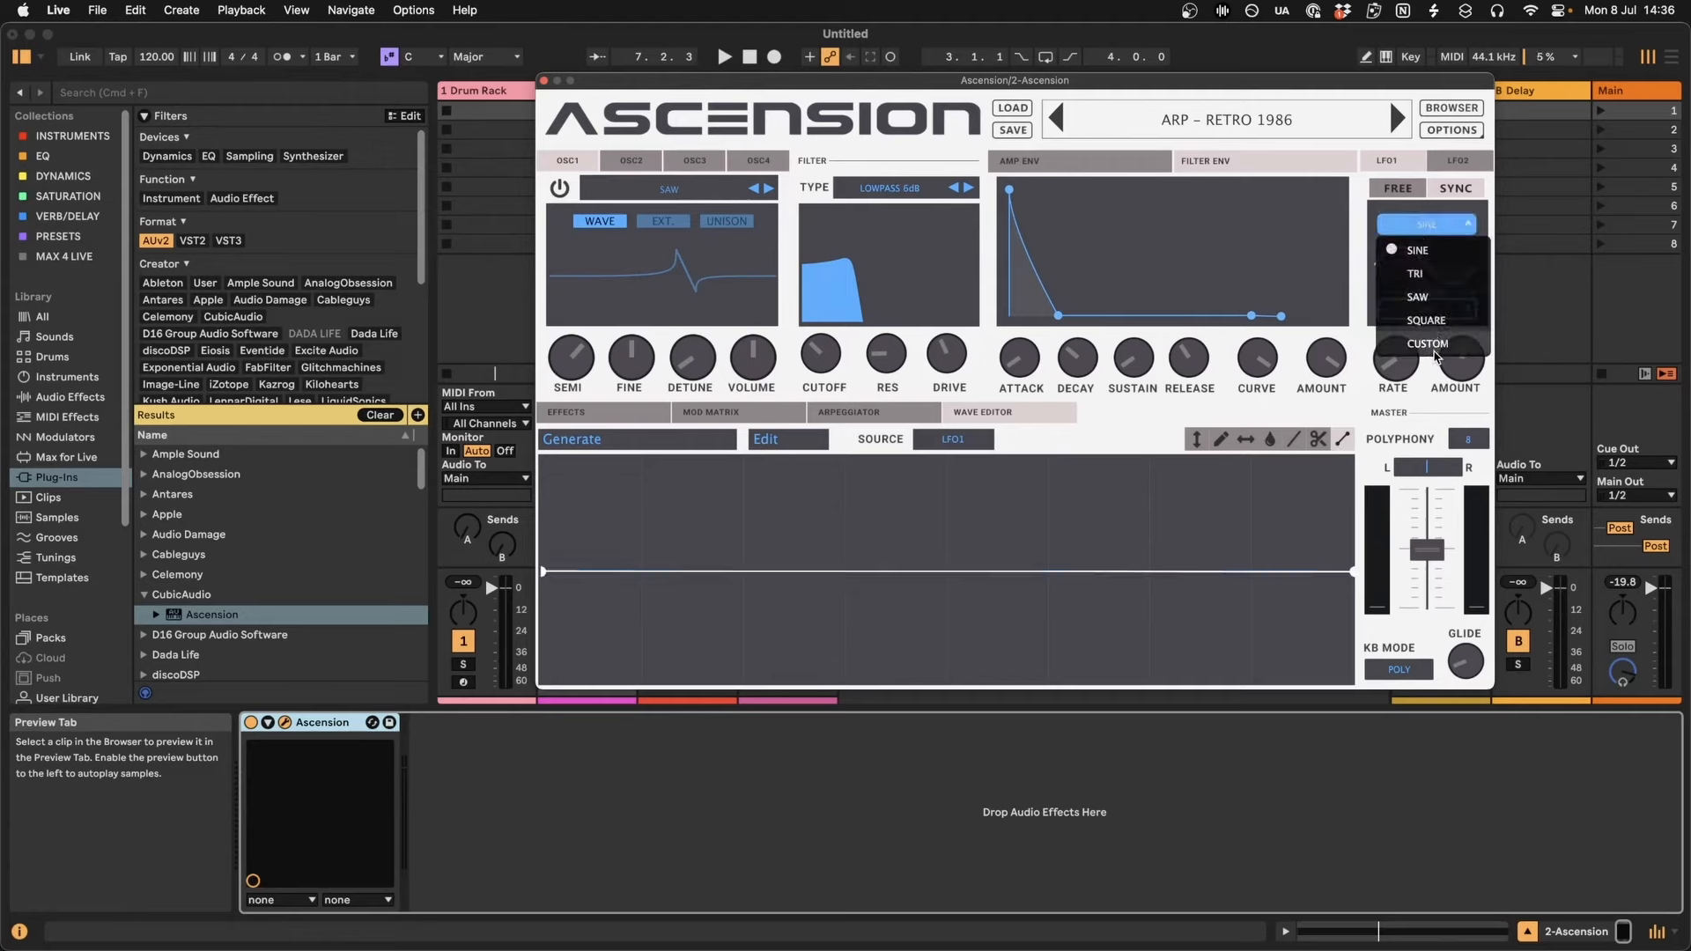
pyautogui.click(1433, 345)
# Add four nodes to LFO1's flat line as alternating full-height peaks and troughs, and adjust the LFO's rate and amount.
pyautogui.click(716, 570)
pyautogui.moveTo(716, 569); pyautogui.dragTo(641, 460)
pyautogui.click(795, 480)
pyautogui.moveTo(795, 480); pyautogui.dragTo(800, 682)
pyautogui.click(1056, 634)
pyautogui.moveTo(1057, 634); pyautogui.dragTo(1061, 460)
pyautogui.click(1208, 510)
pyautogui.moveTo(1208, 510); pyautogui.dragTo(1196, 683)
pyautogui.moveTo(1412, 370); pyautogui.dragTo(1457, 295)
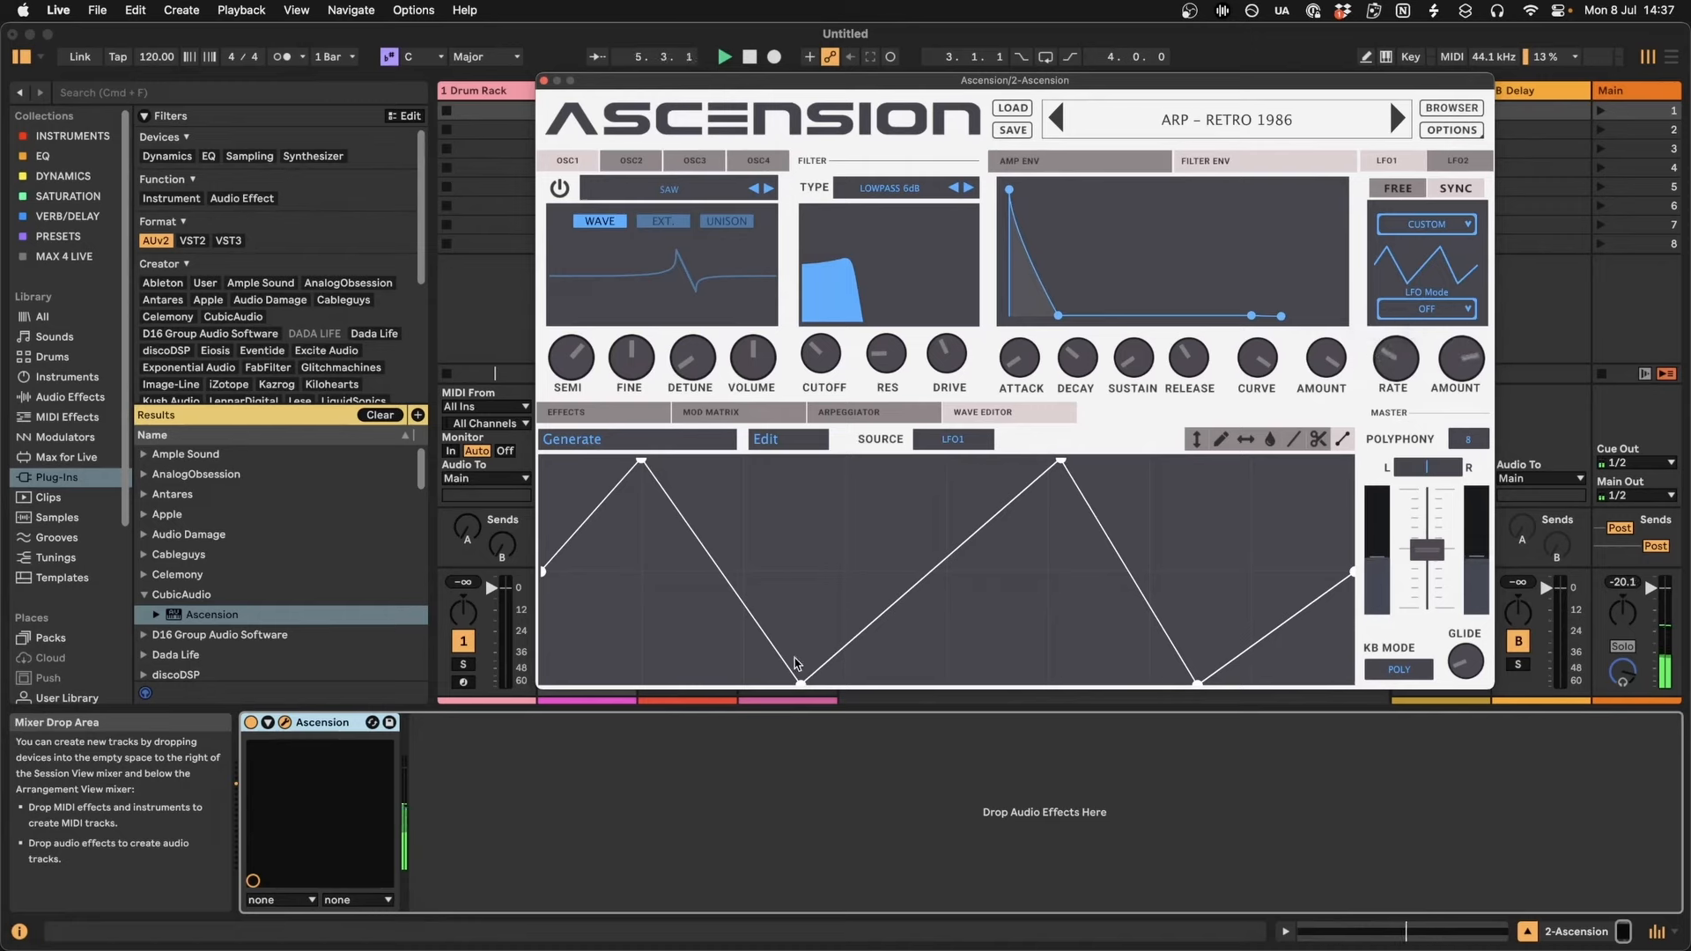
# Move the first trough directly below the first peak, bring the second peak close to it, and add another full-depth trough after that peak.
pyautogui.moveTo(802, 683); pyautogui.dragTo(641, 684)
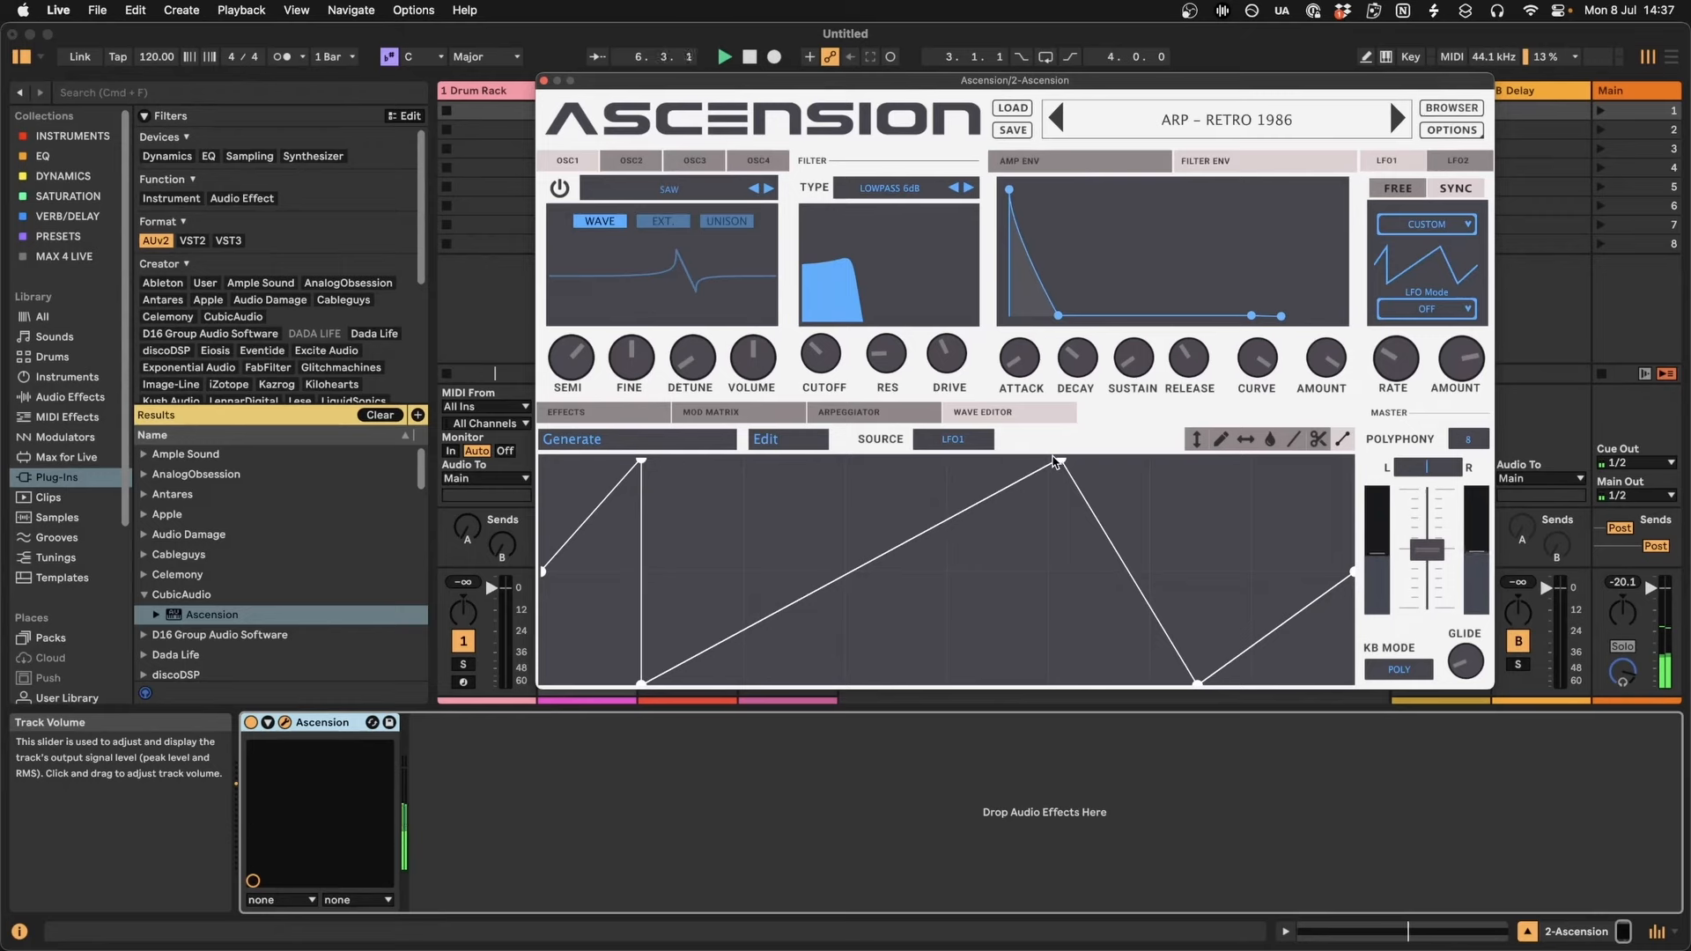
pyautogui.moveTo(1057, 460); pyautogui.dragTo(728, 459)
pyautogui.click(880, 527)
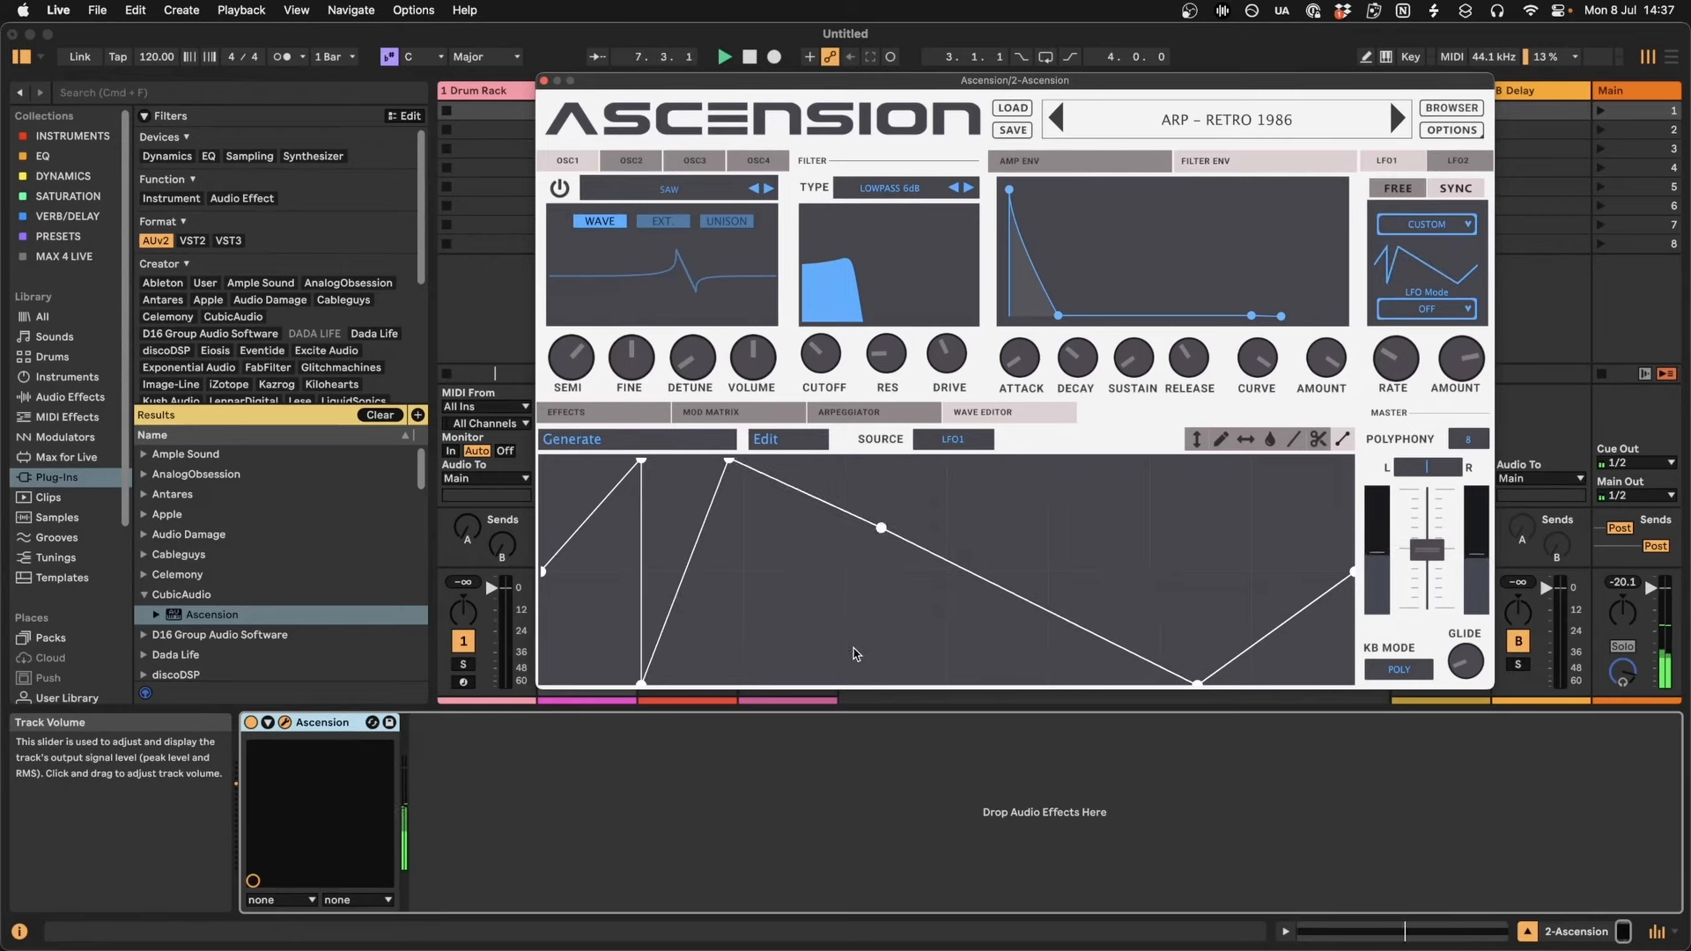
pyautogui.moveTo(881, 529); pyautogui.dragTo(810, 683)
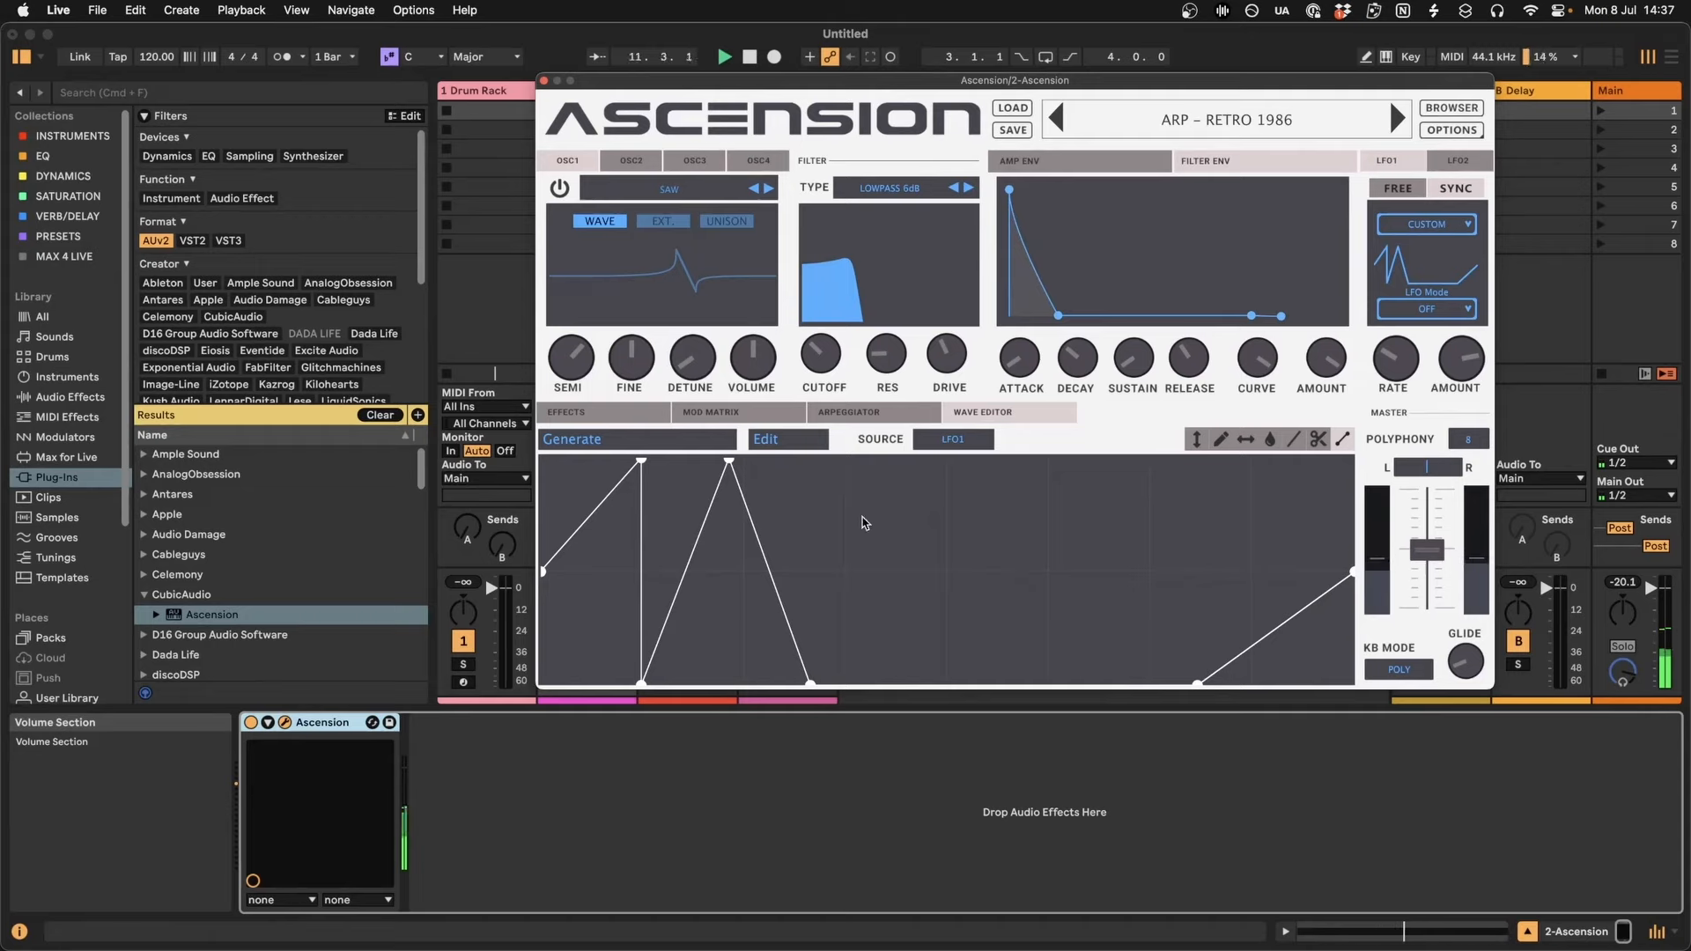
# Set the second trough node's segment type to Curve and bend the fall from the second peak steeply downward.
pyautogui.rightClick(810, 681)
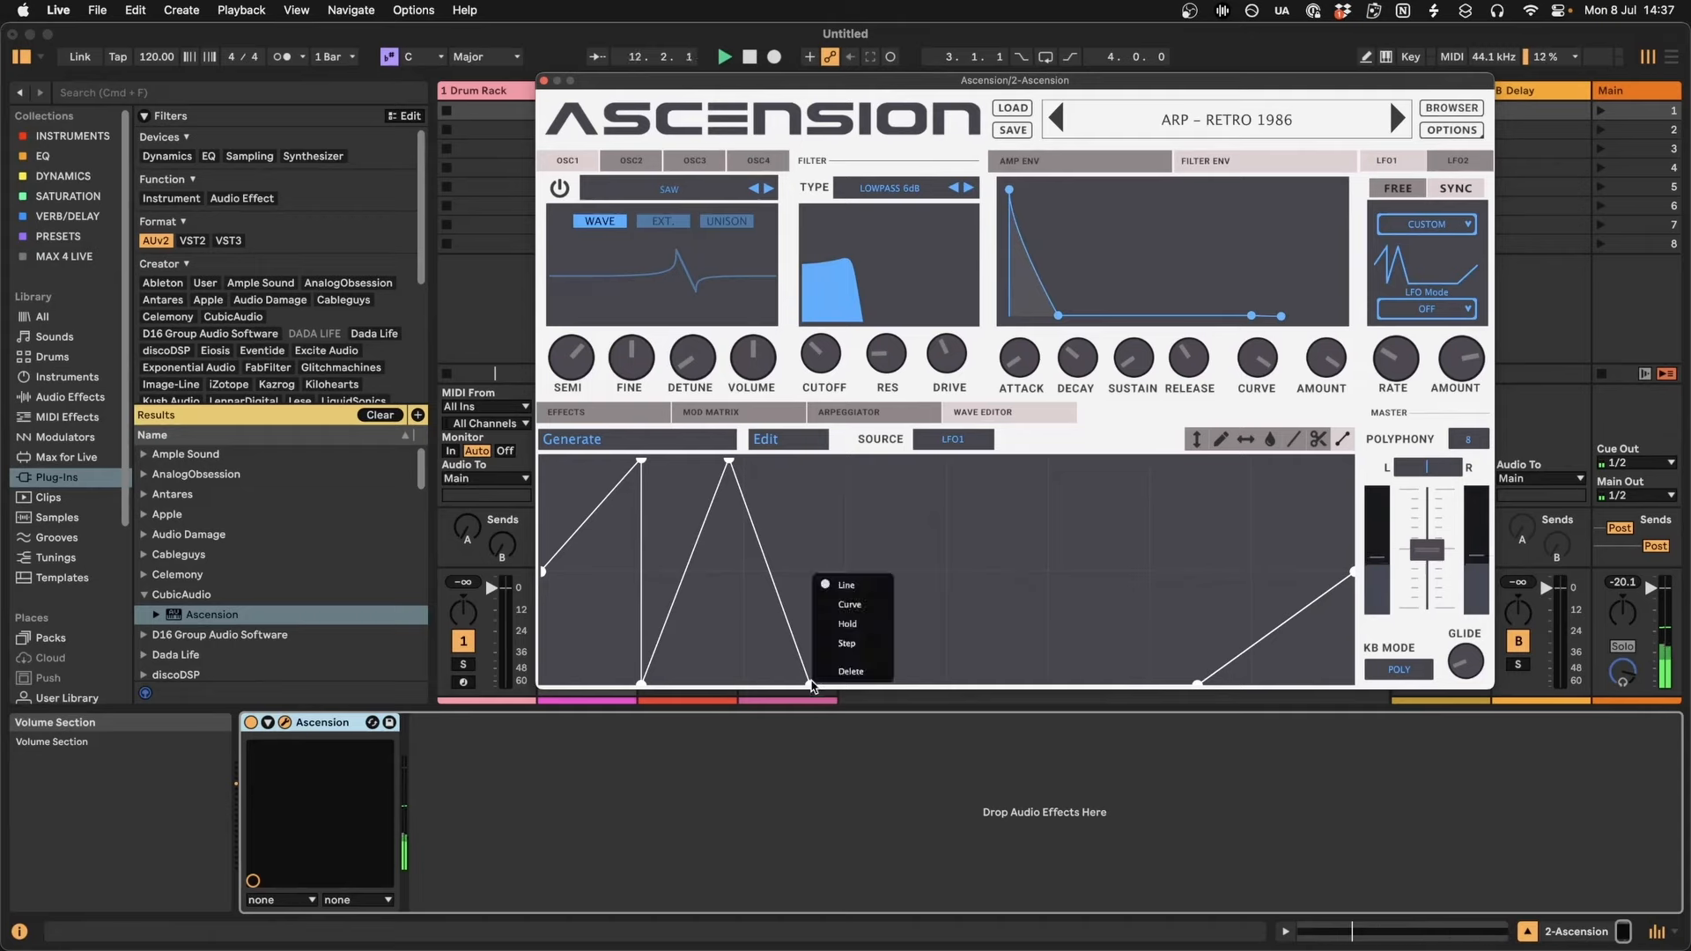
pyautogui.click(848, 604)
pyautogui.moveTo(765, 575); pyautogui.dragTo(799, 629)
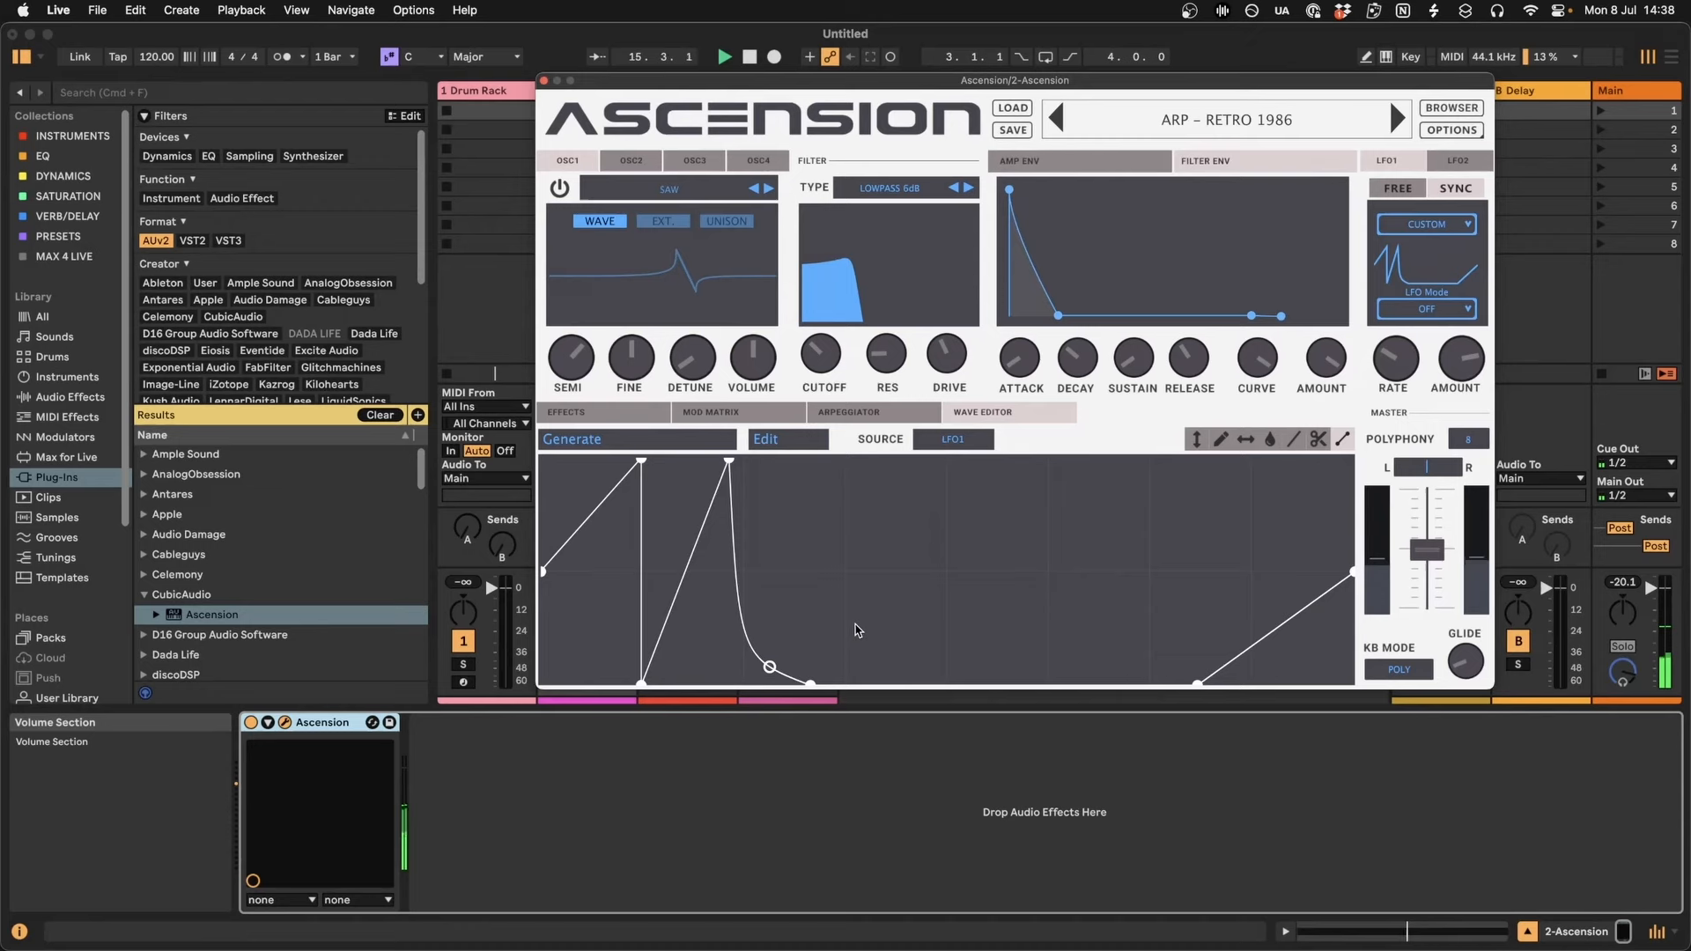
# Raise the last trough node into a third full-height peak and bend the final segment downward as a Curve.
pyautogui.moveTo(1197, 682); pyautogui.dragTo(1047, 460)
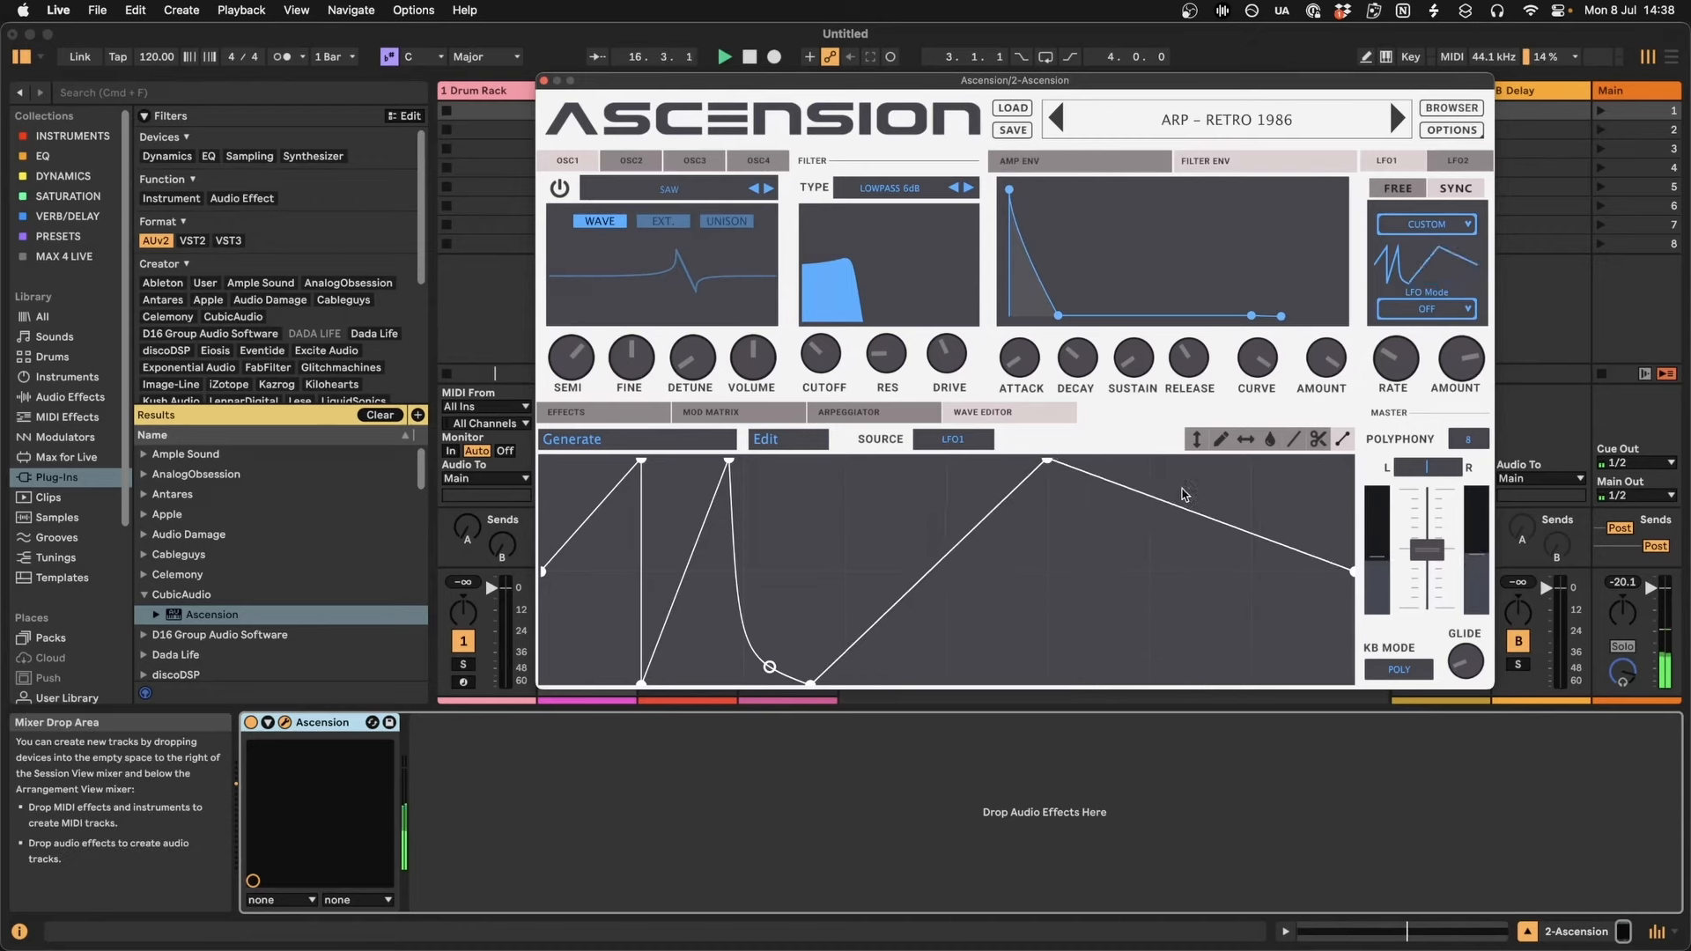
pyautogui.rightClick(1361, 579)
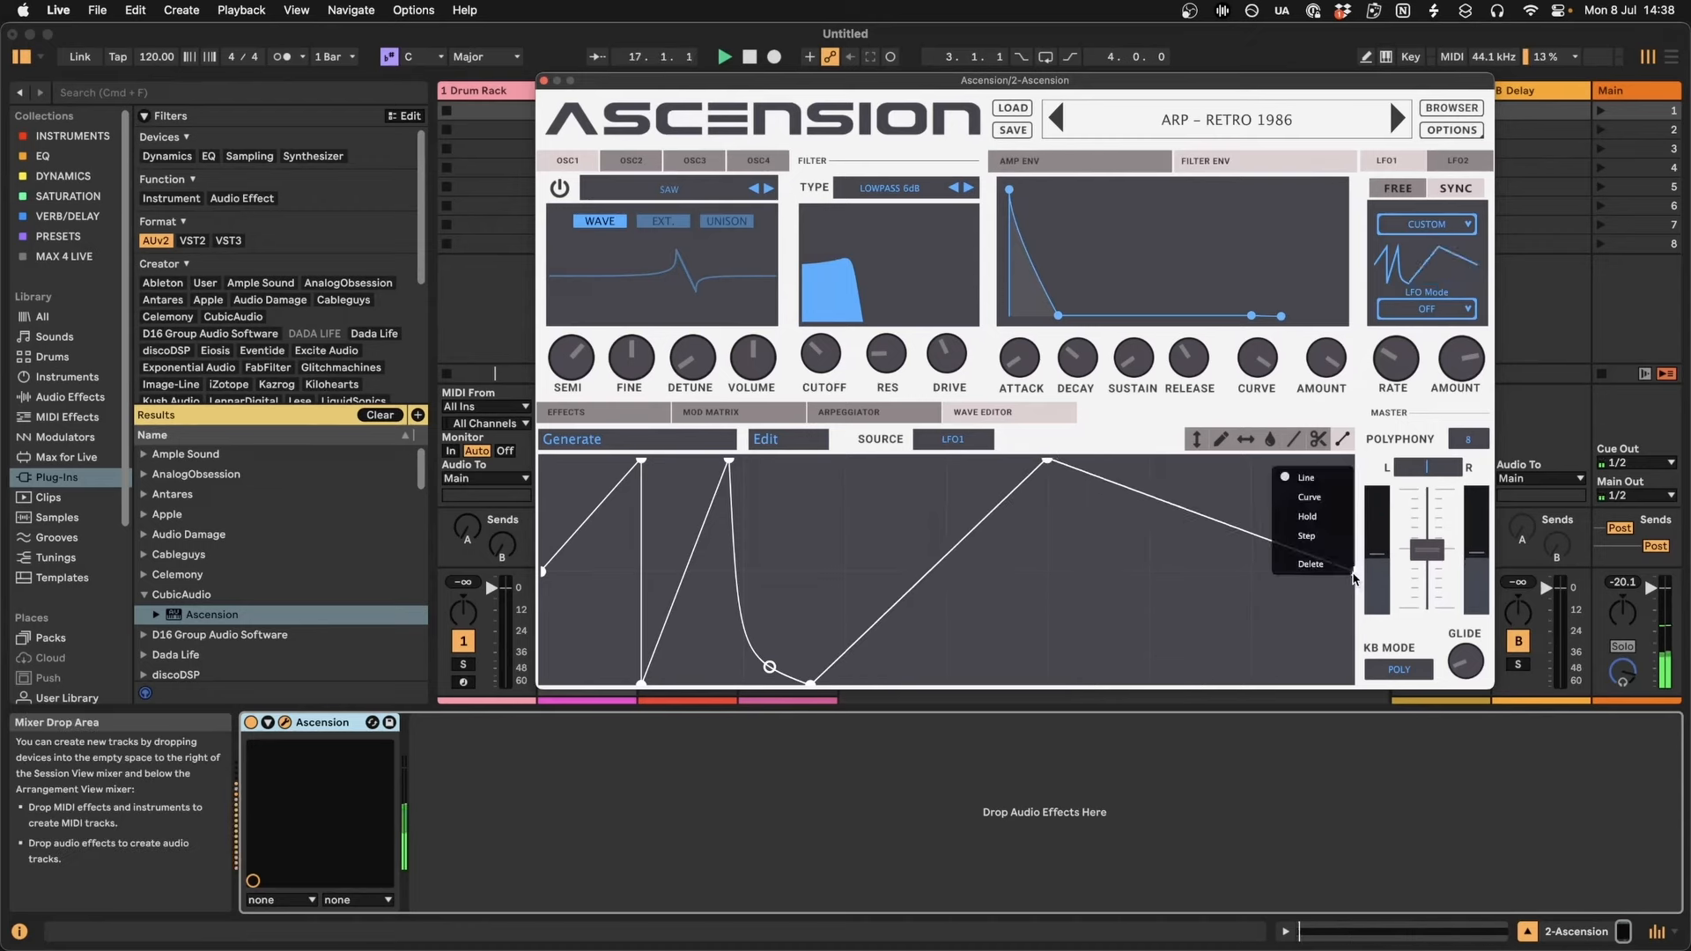
pyautogui.click(1303, 495)
pyautogui.moveTo(1230, 540); pyautogui.dragTo(1221, 544)
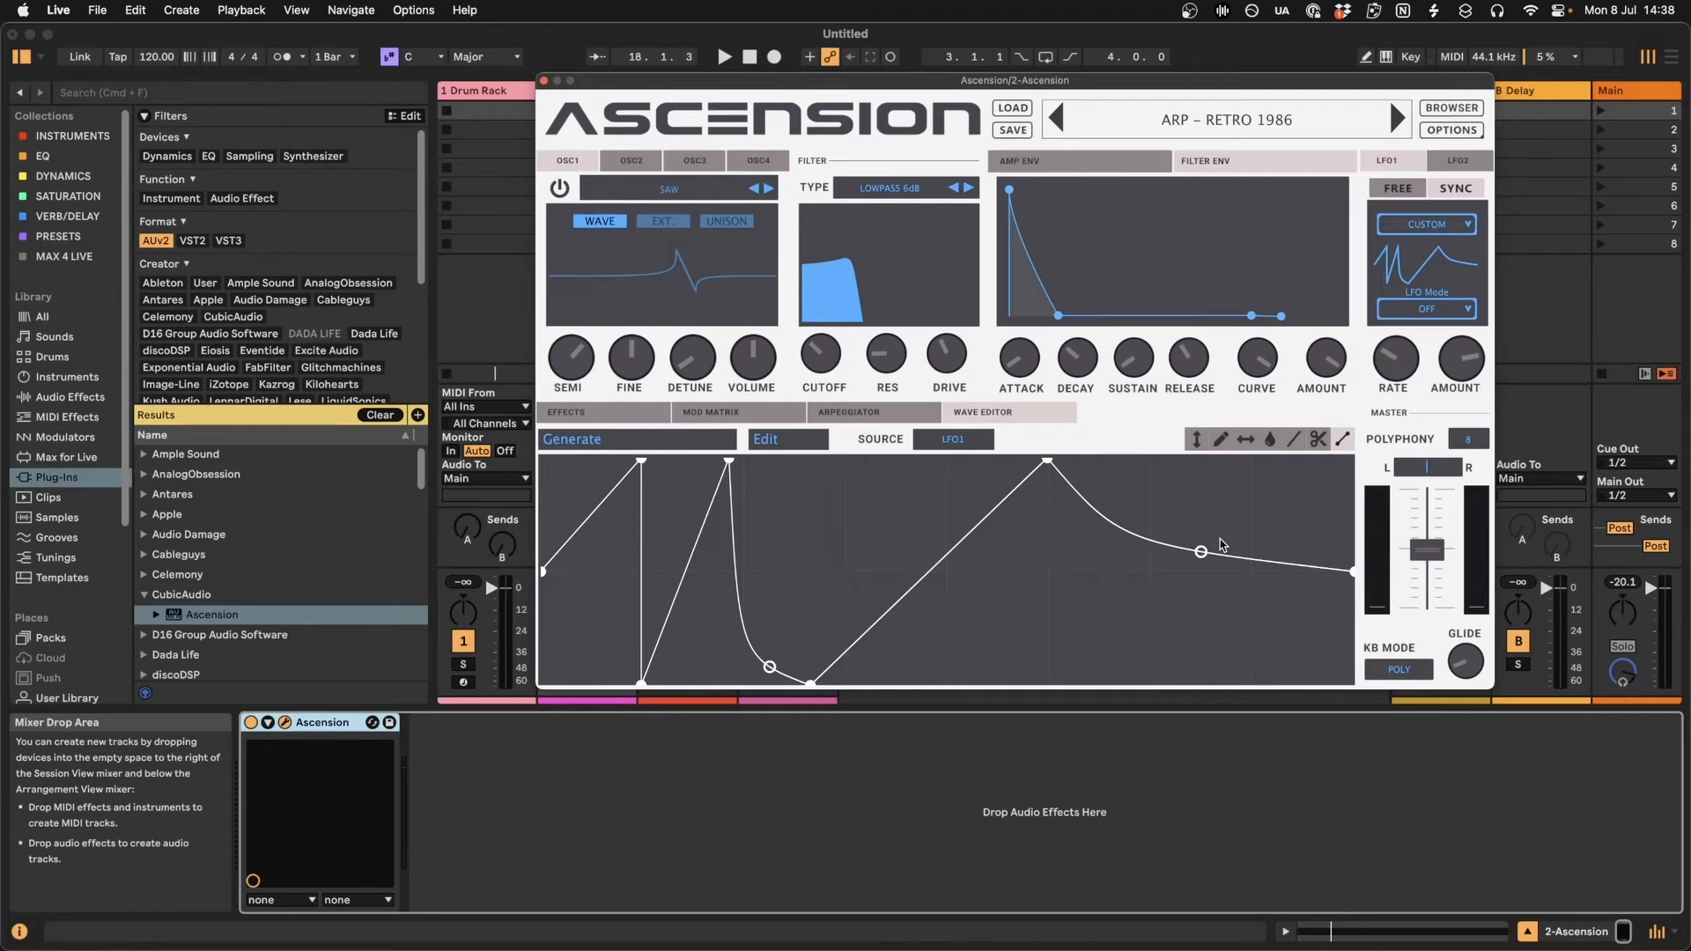